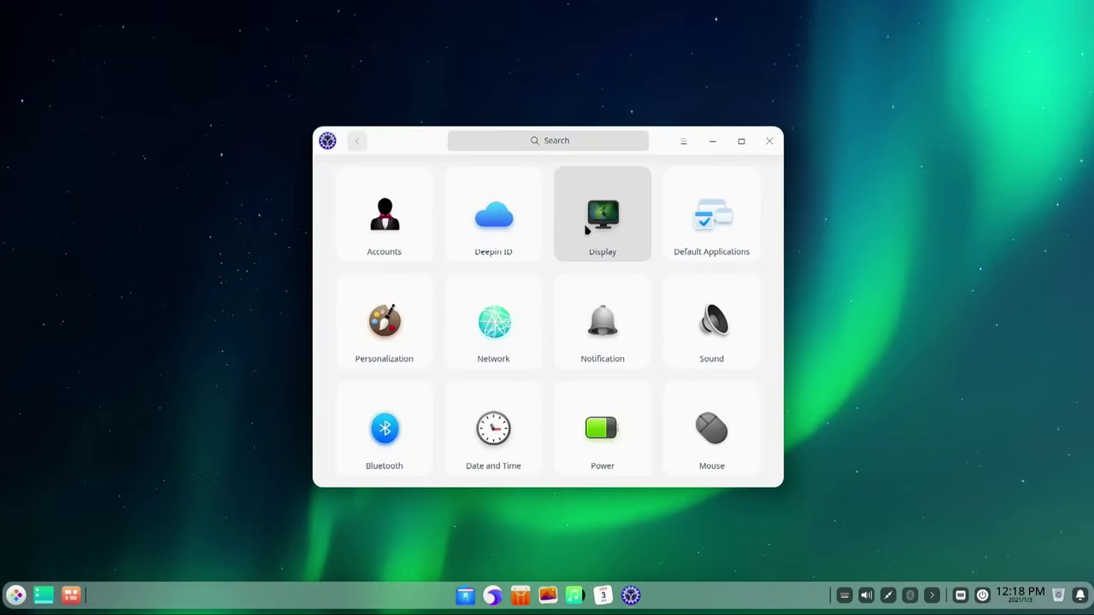
scroll(711, 222, down, 2)
scroll(711, 223, up, 2)
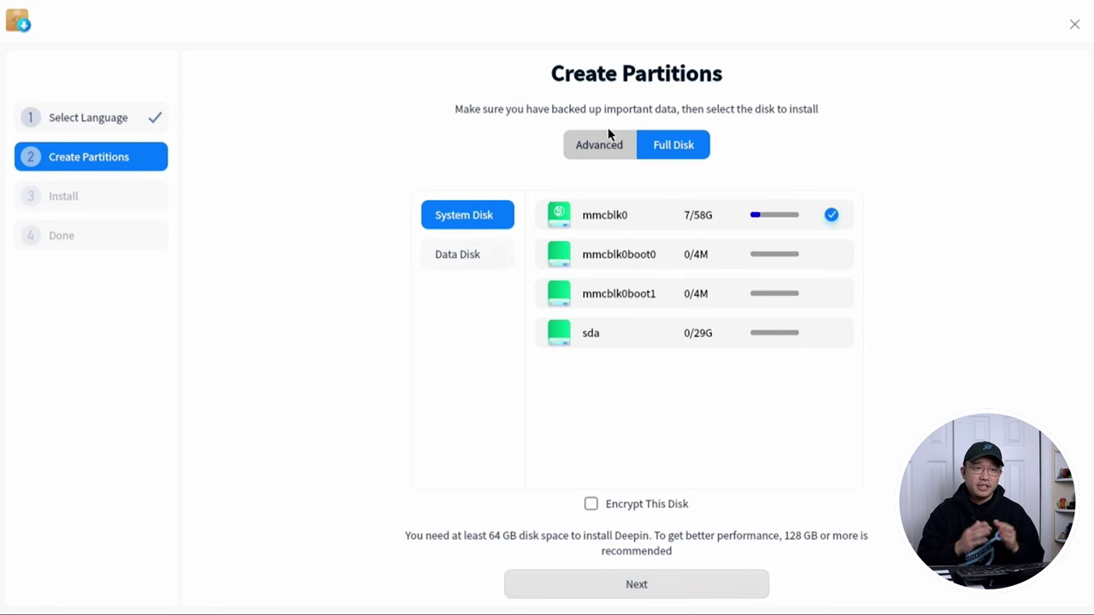
Step: Switch to advanced partitioning and delete the efi, linux-swap and Solus partitions on the mmcblk0 disk
click(457, 254)
click(600, 145)
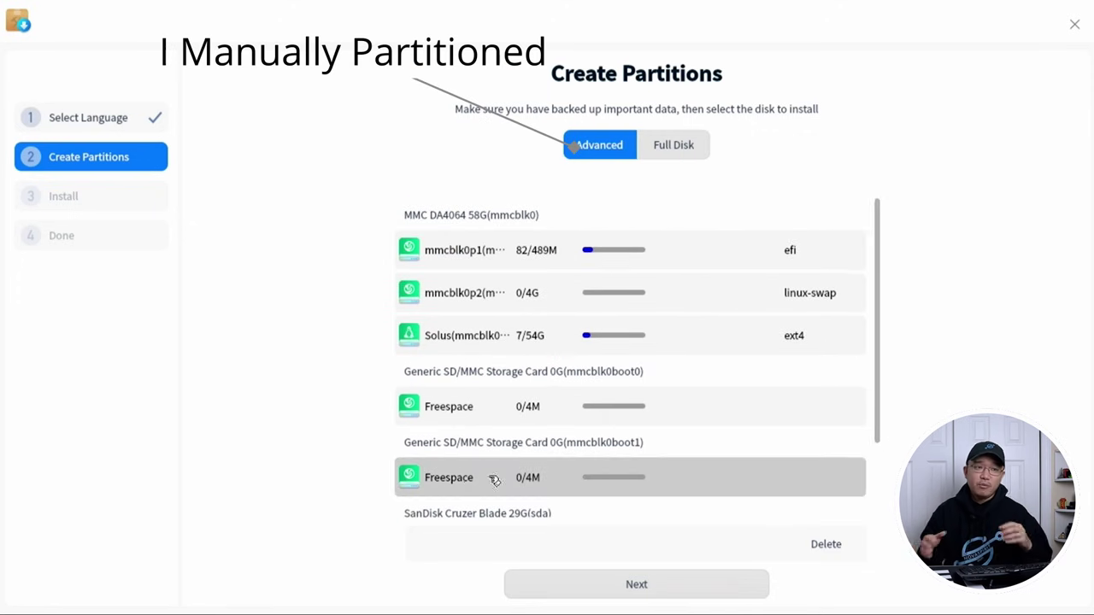
click(826, 543)
click(846, 257)
click(853, 293)
click(853, 335)
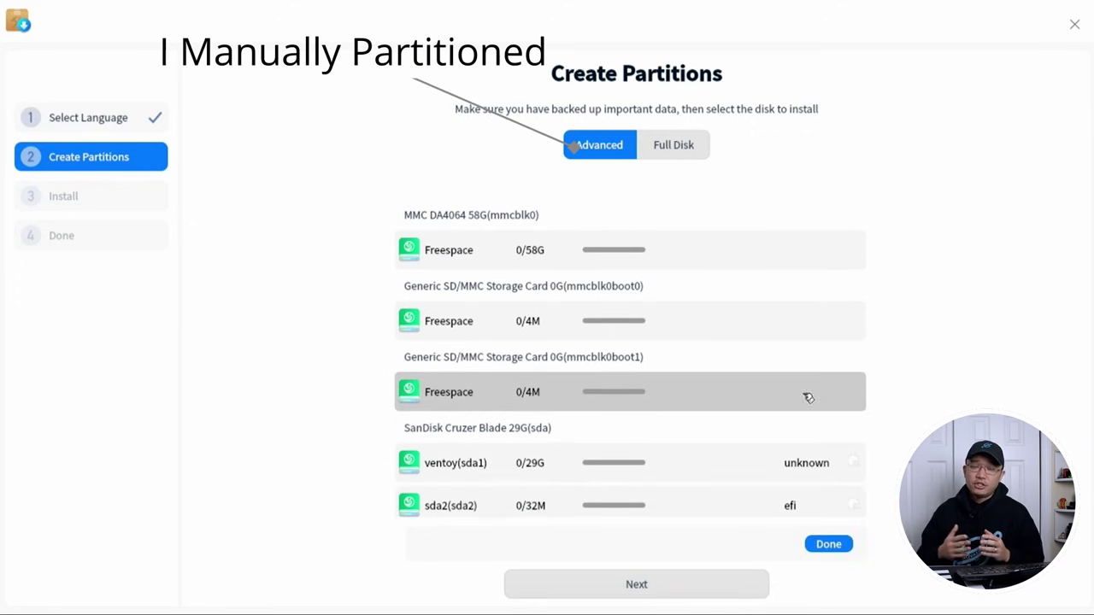
click(828, 544)
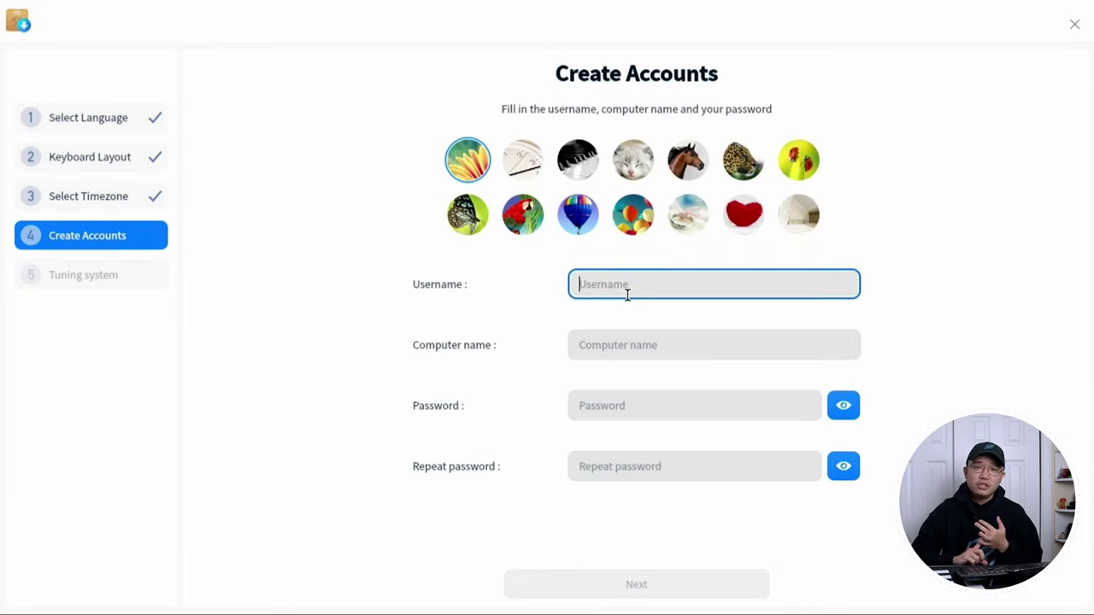
Step: Fill in the new account's username and replace the suggested computer name with a custom one
text(don)
key(Tab)
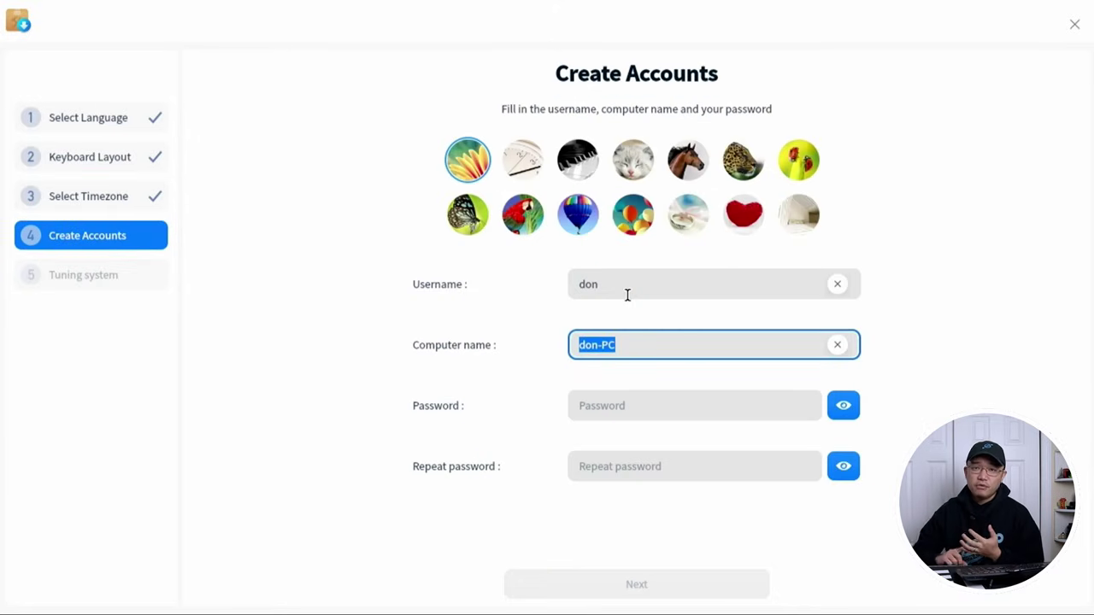
text(seeed)
key(BackSpace)
key(BackSpace)
key(BackSpace)
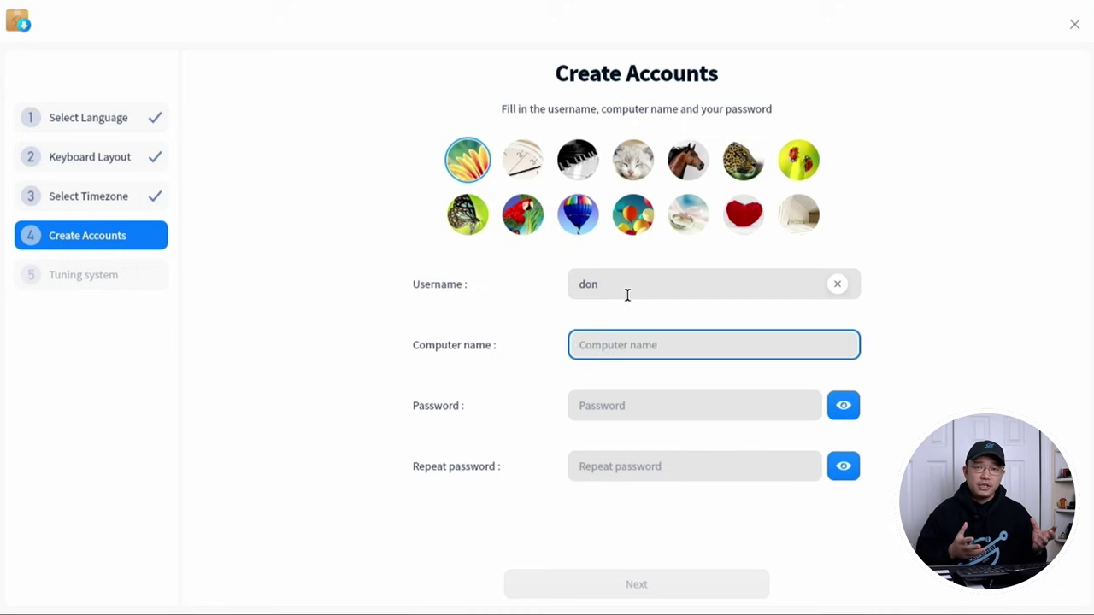
text(don-test)
key(Tab)
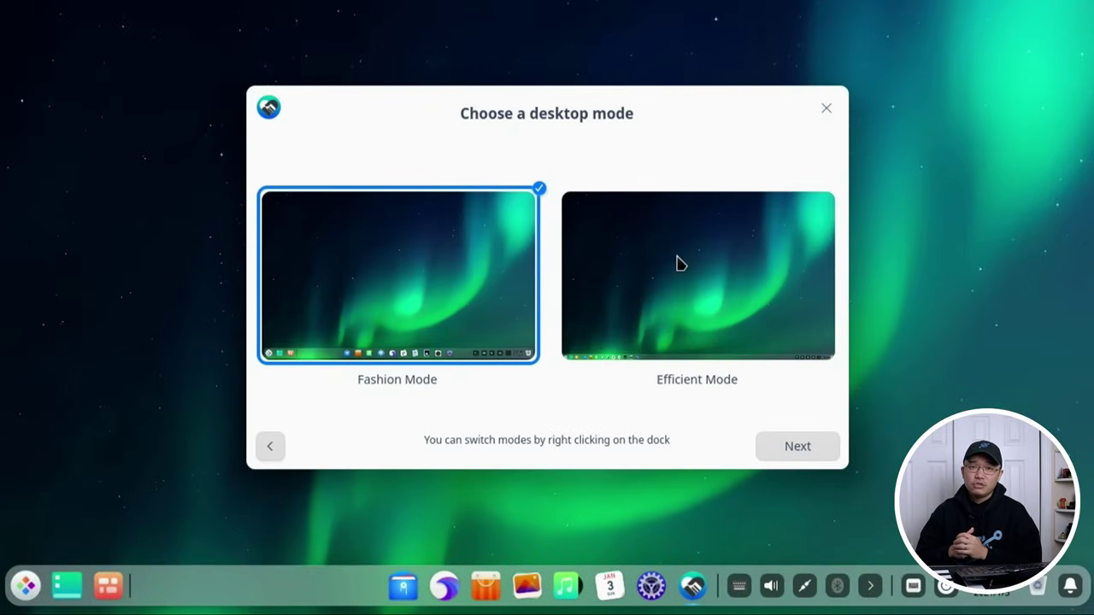
Step: Try Efficient Mode, return to Fashion Mode as the desktop mode and continue the welcome setup
click(676, 264)
click(445, 244)
click(794, 447)
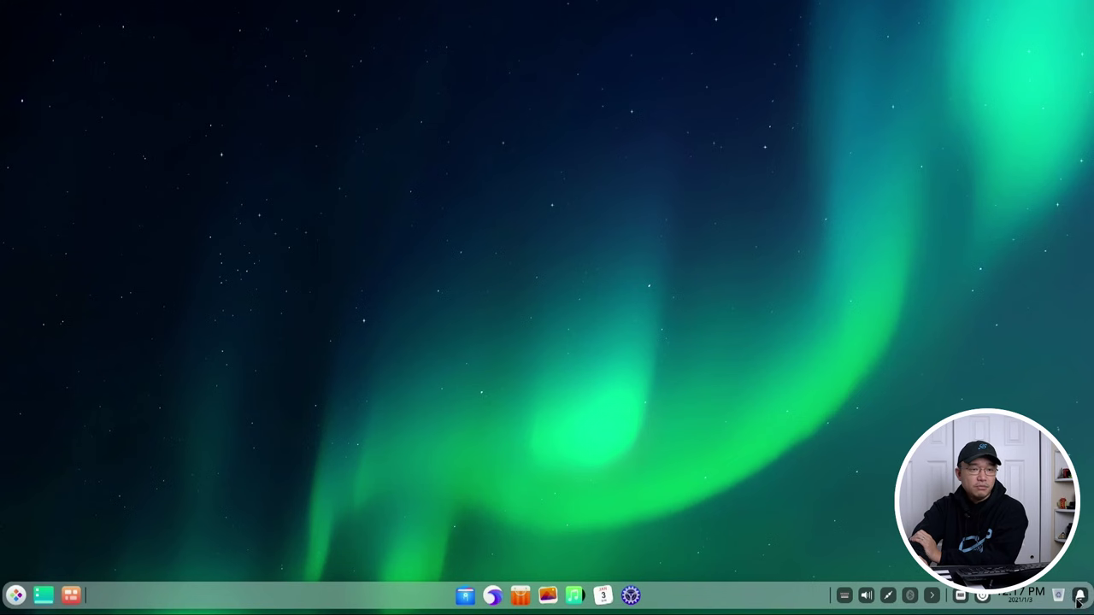
Step: Open the Notification Center to check the recent notifications and close it again
click(1081, 599)
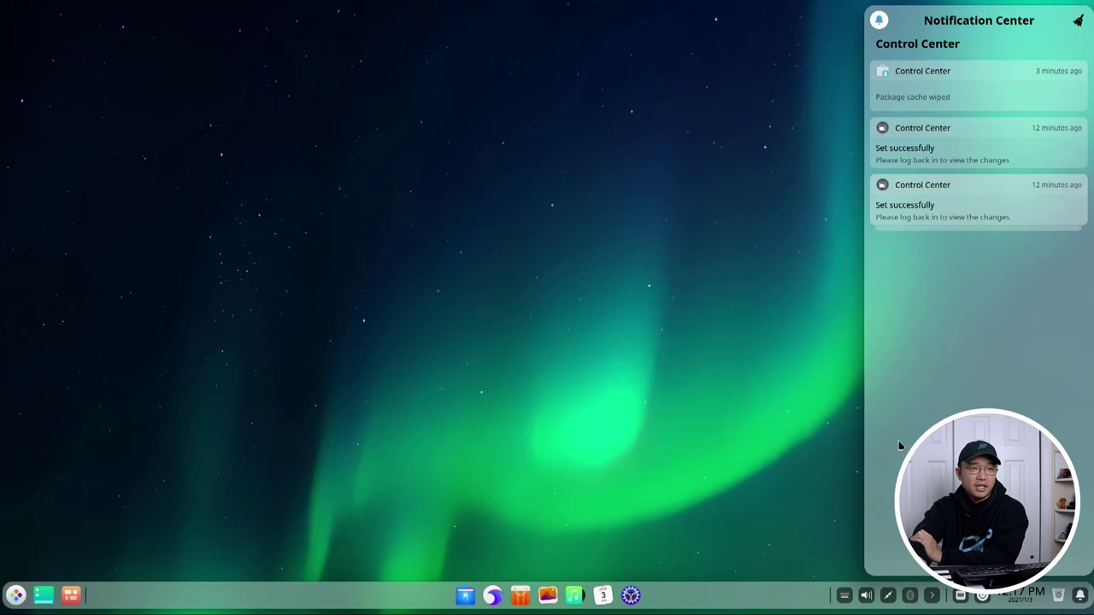
click(554, 418)
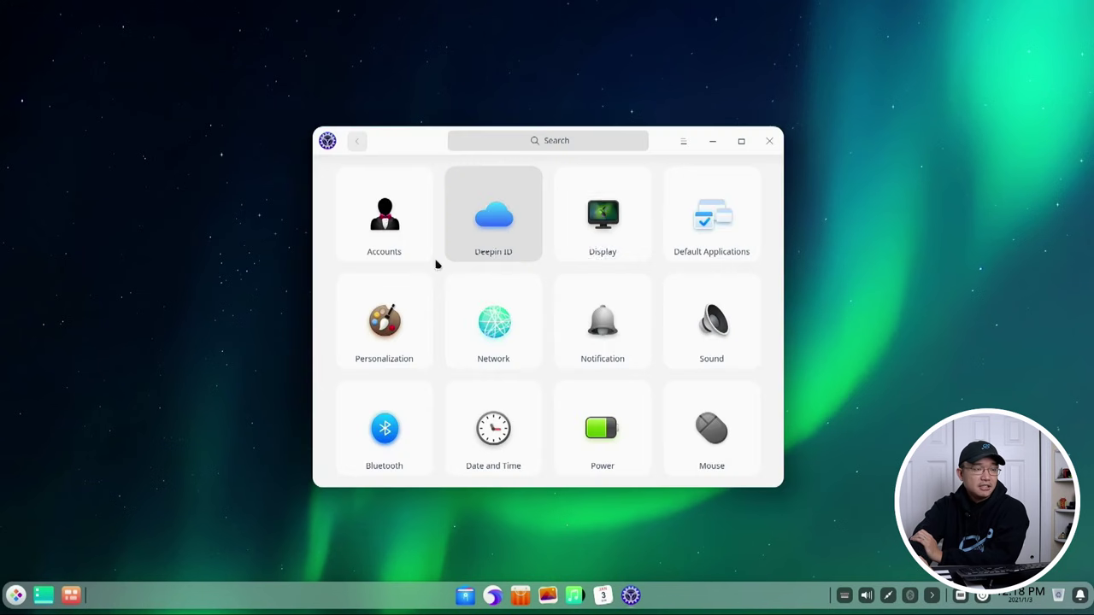
Step: Look over the Control Center categories and open the Accounts settings
scroll(700, 212, down, 2)
scroll(700, 212, up, 2)
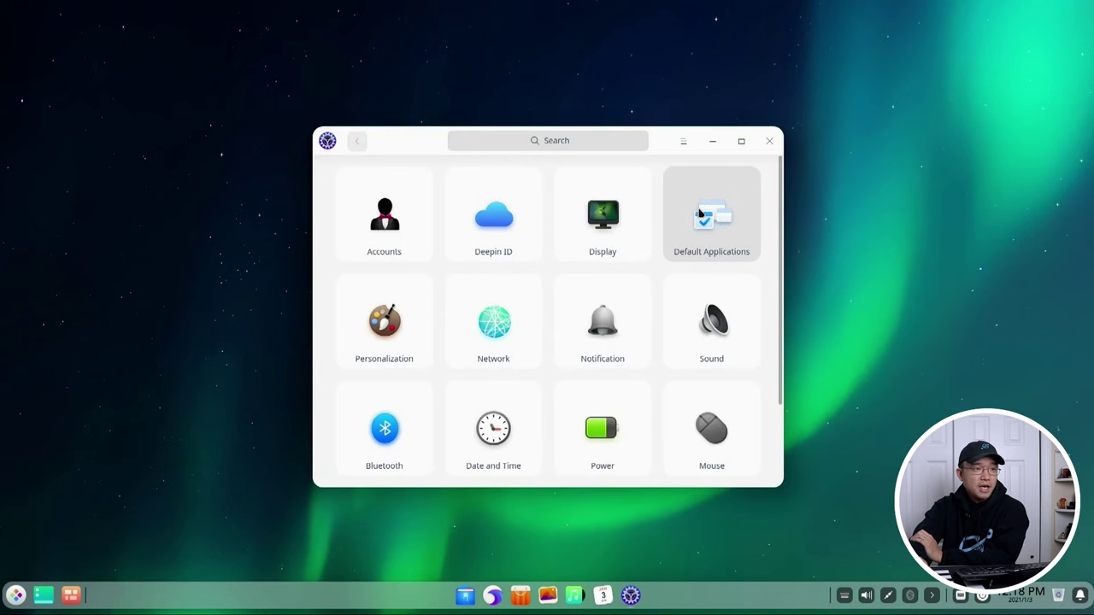
click(376, 209)
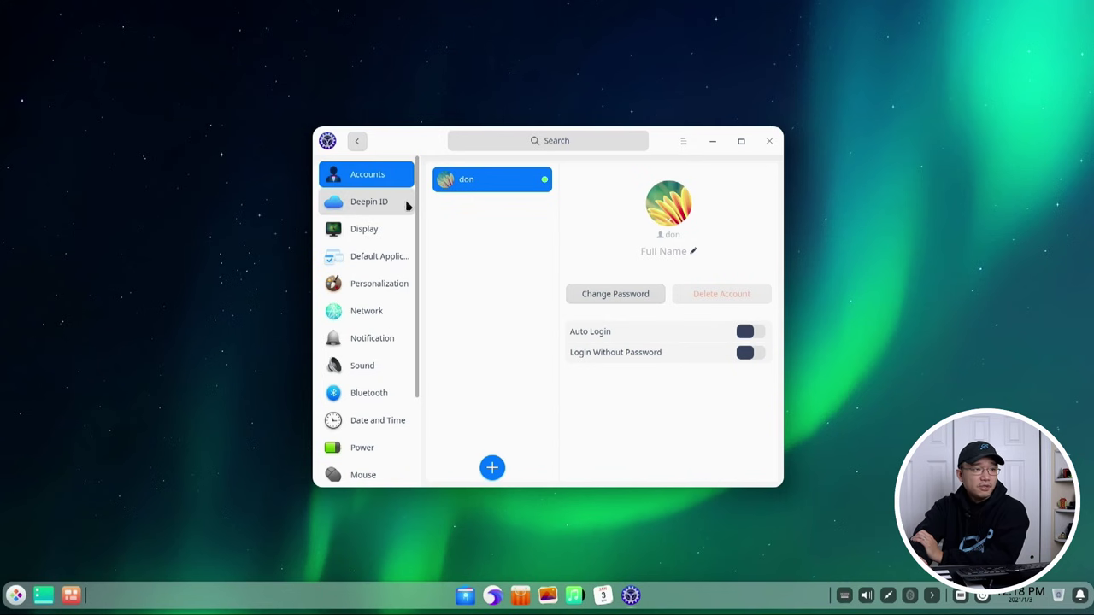
Step: Examine the display settings for resolution, brightness, scaling and refresh rate, keeping the brightness at 100%
click(371, 226)
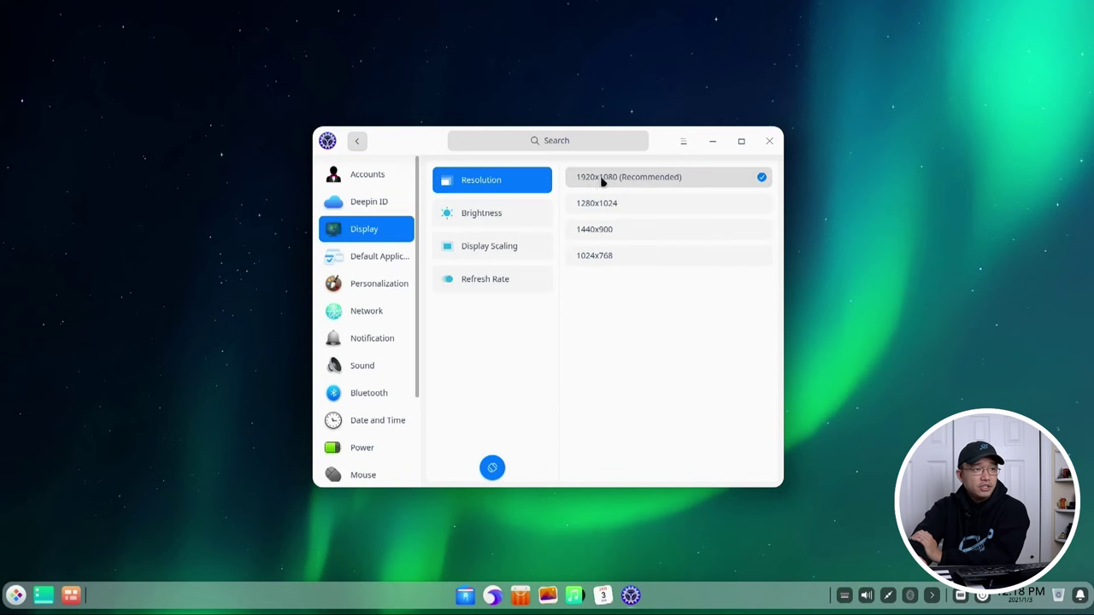
click(508, 212)
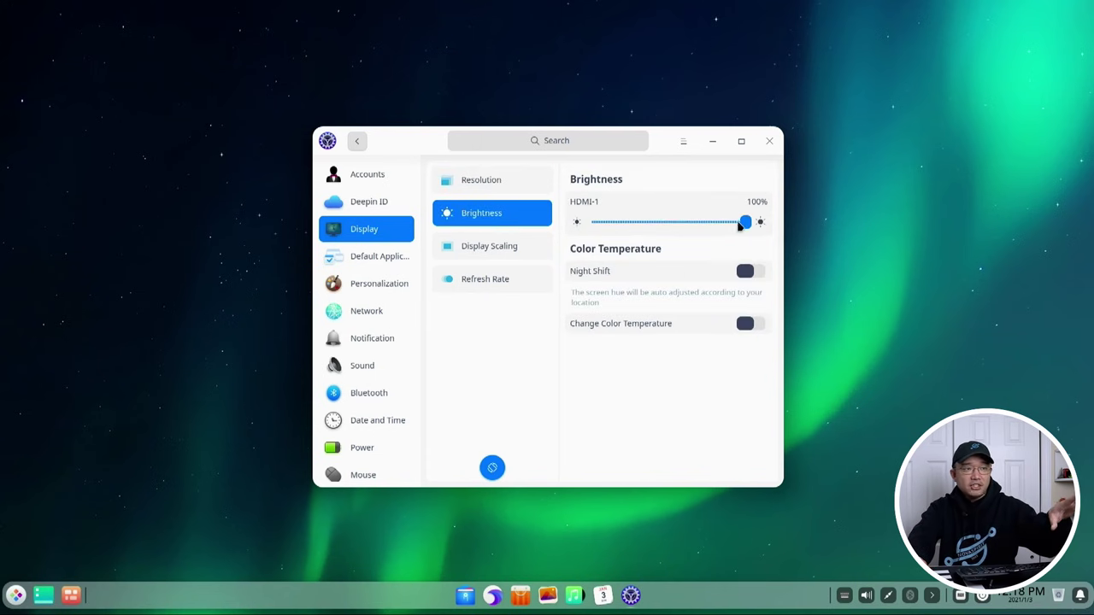
mouse_move(743, 224)
mouse_down()
mouse_move(655, 224)
mouse_move(749, 225)
mouse_up()
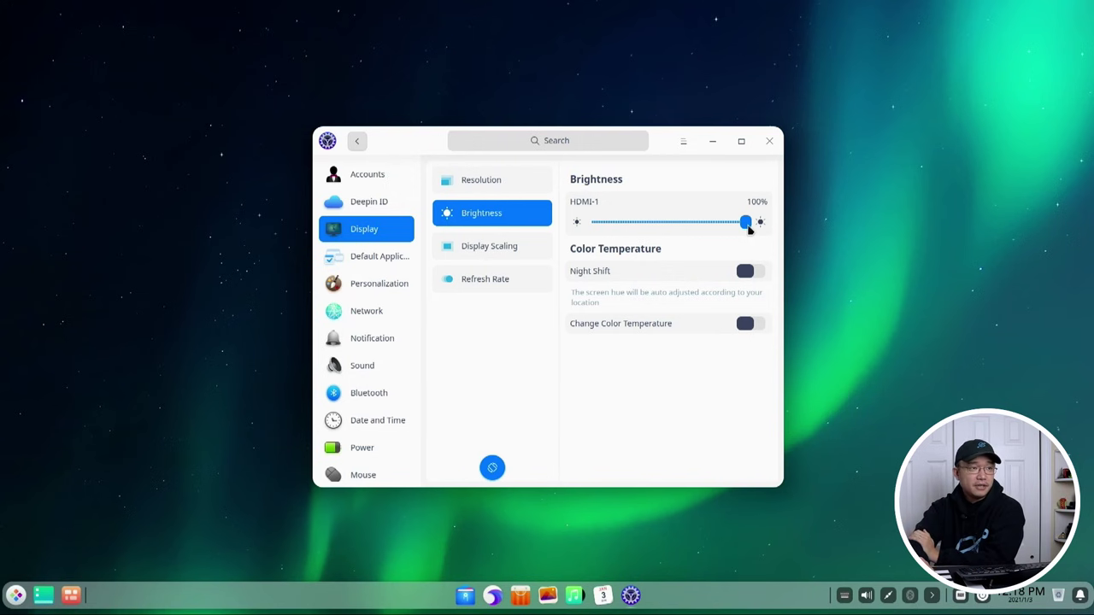
click(529, 243)
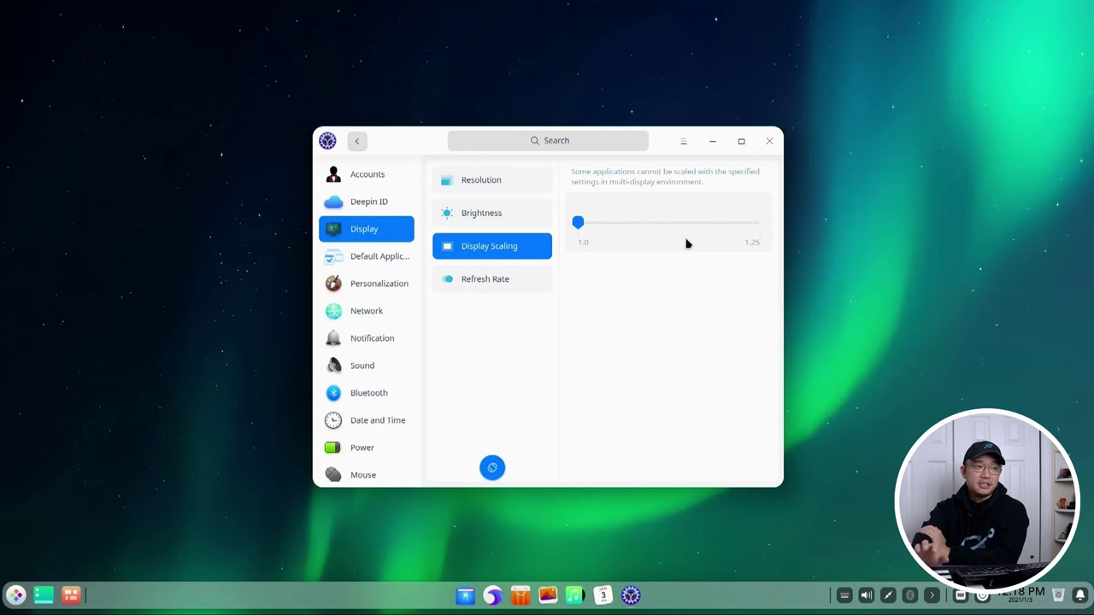
click(510, 282)
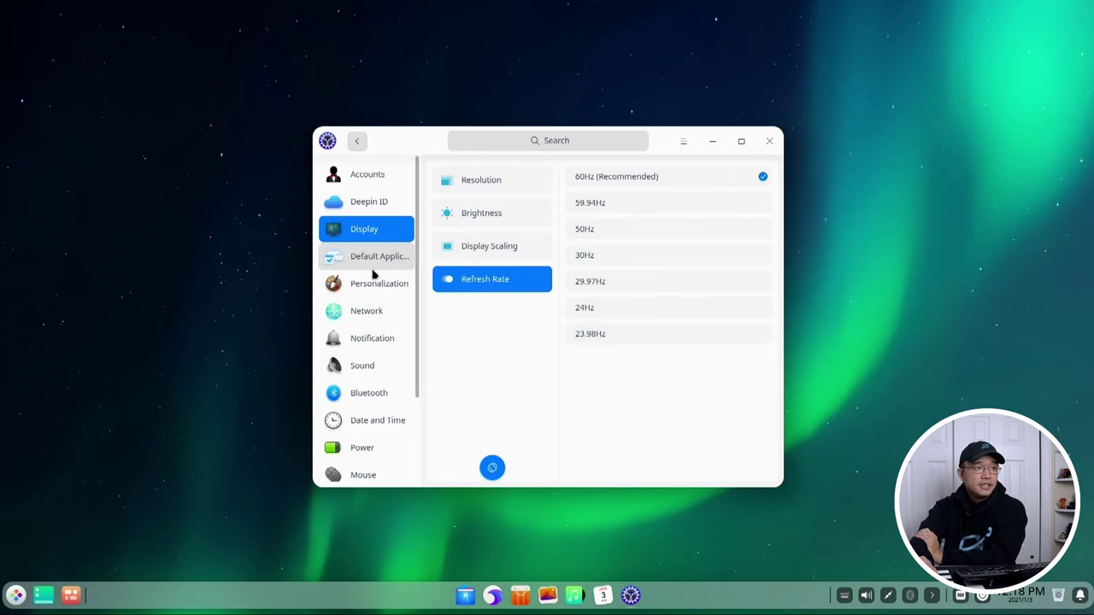
Step: Review the default applications for web pages, mail, text, music, video, pictures and terminal
click(385, 256)
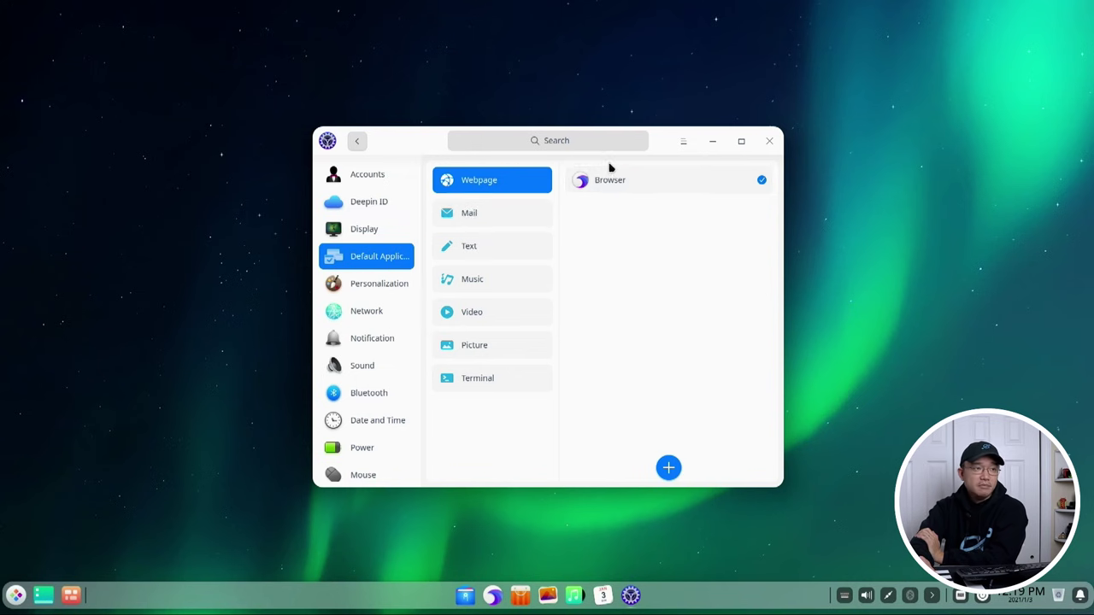
click(499, 213)
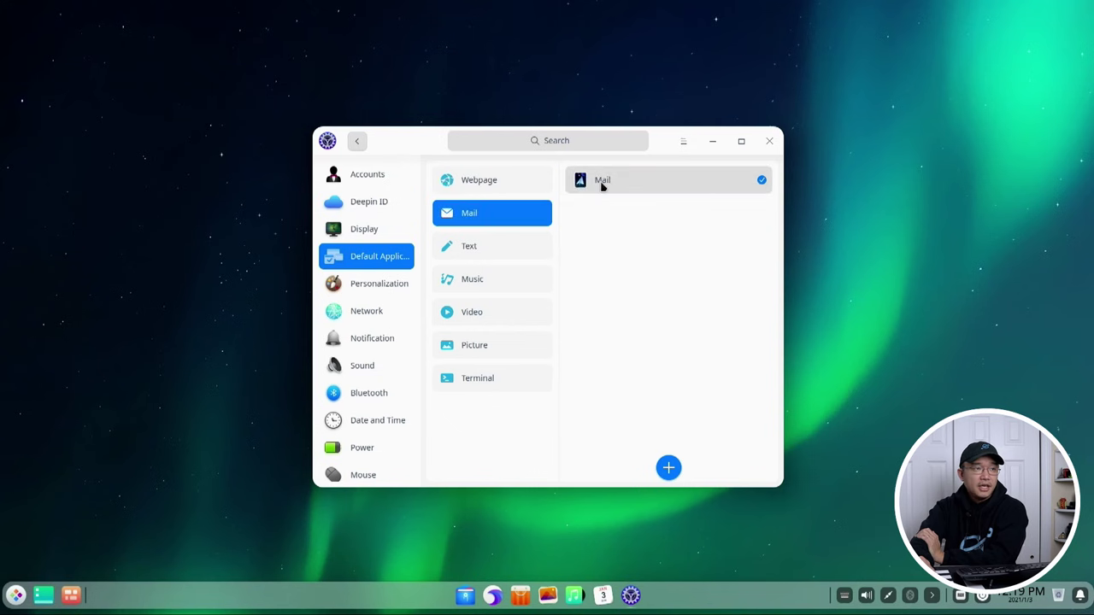
click(464, 244)
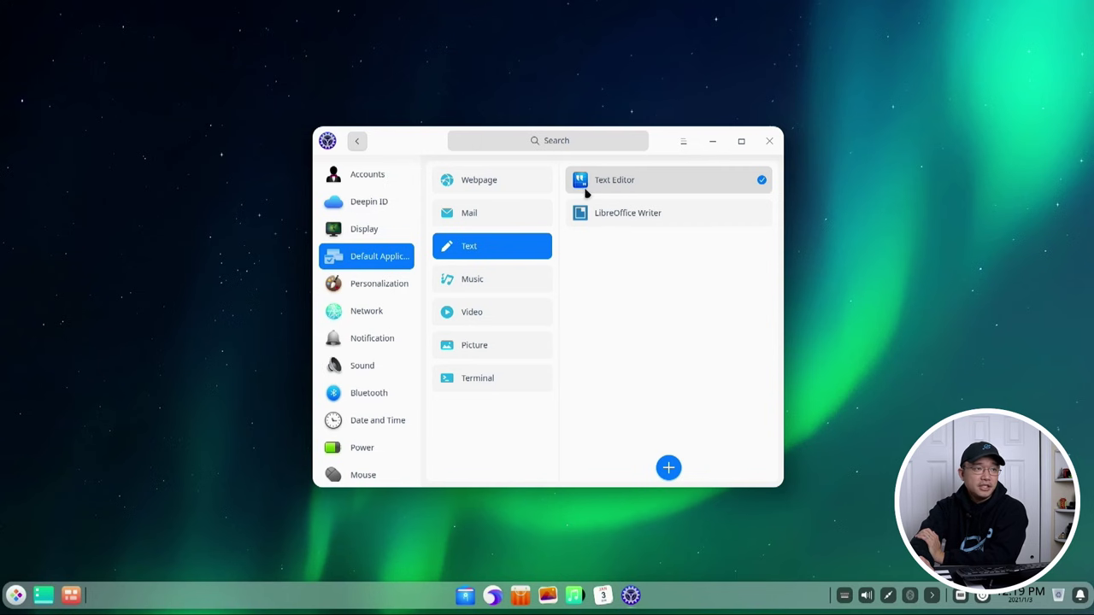
click(509, 288)
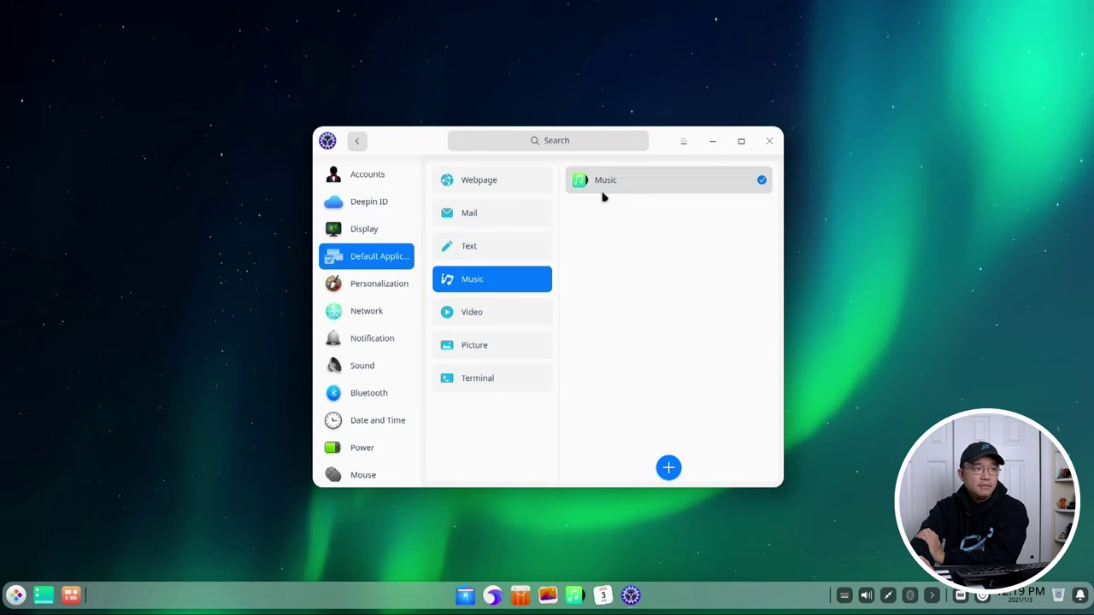
click(502, 315)
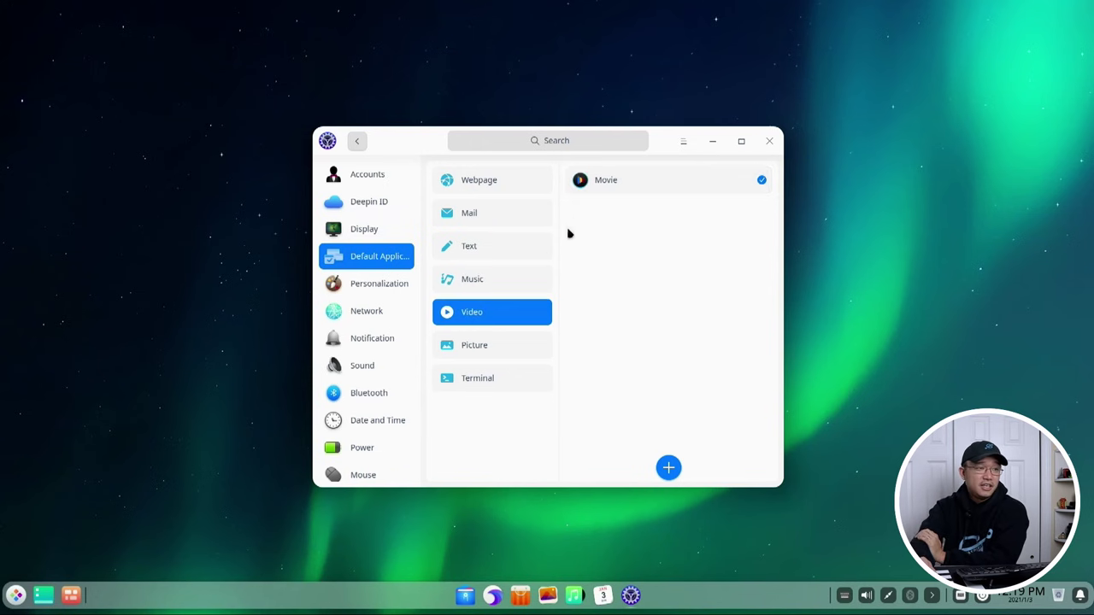
click(504, 340)
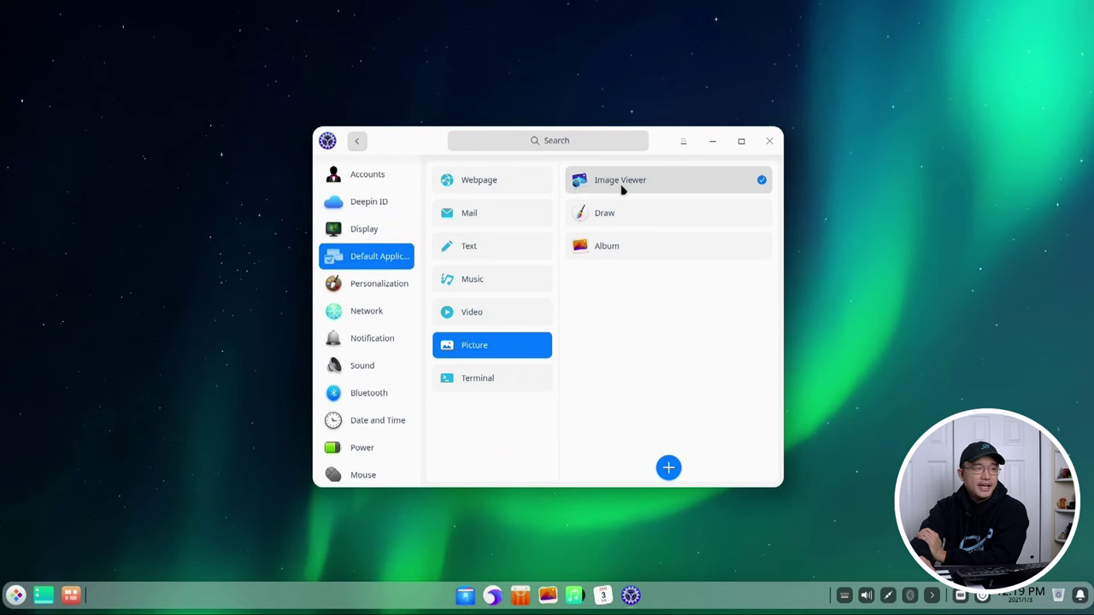
click(510, 377)
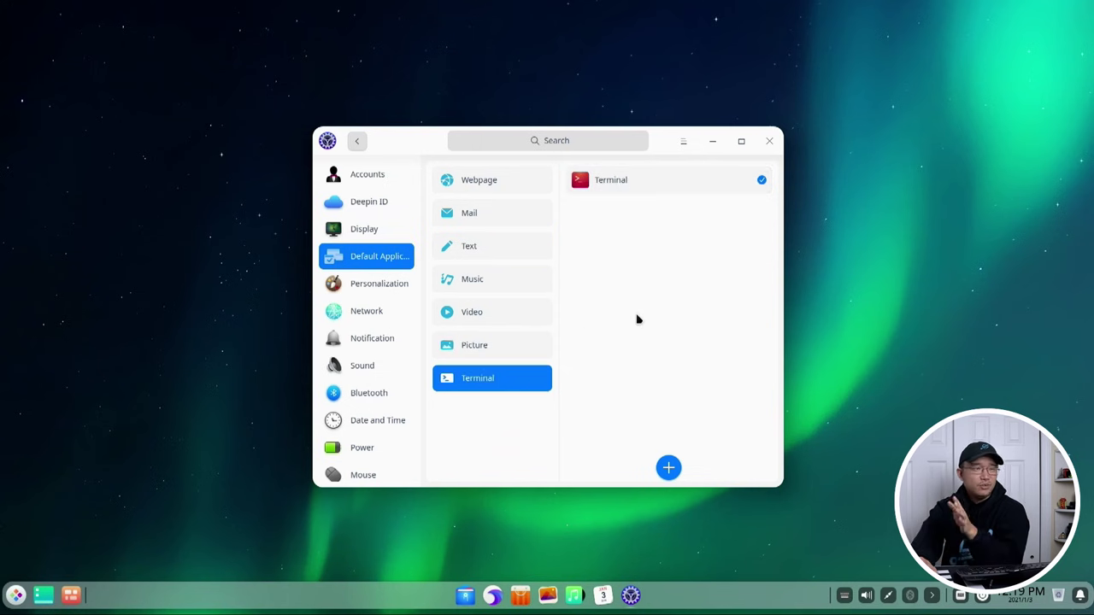
Step: Preview the Auto and Dark themes in the Personalization settings and switch back to the Light theme
click(373, 286)
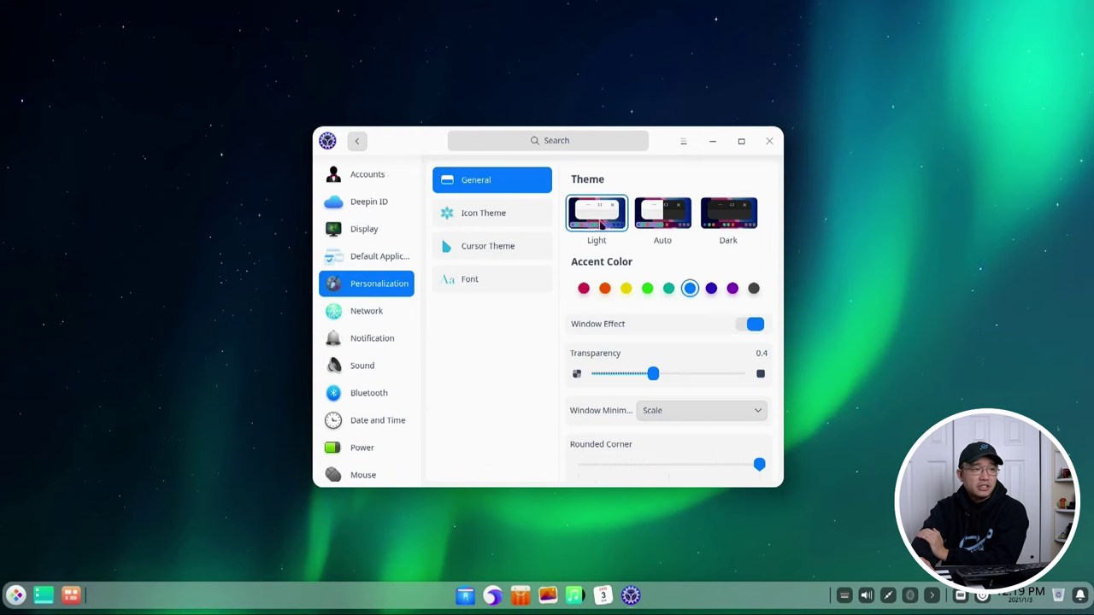
click(638, 218)
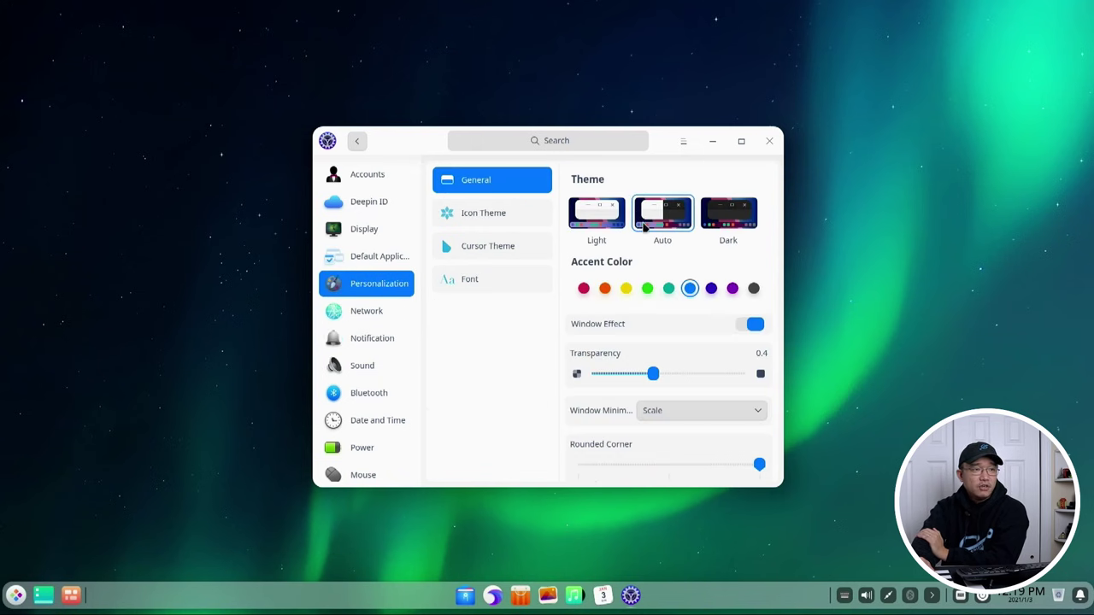
click(739, 226)
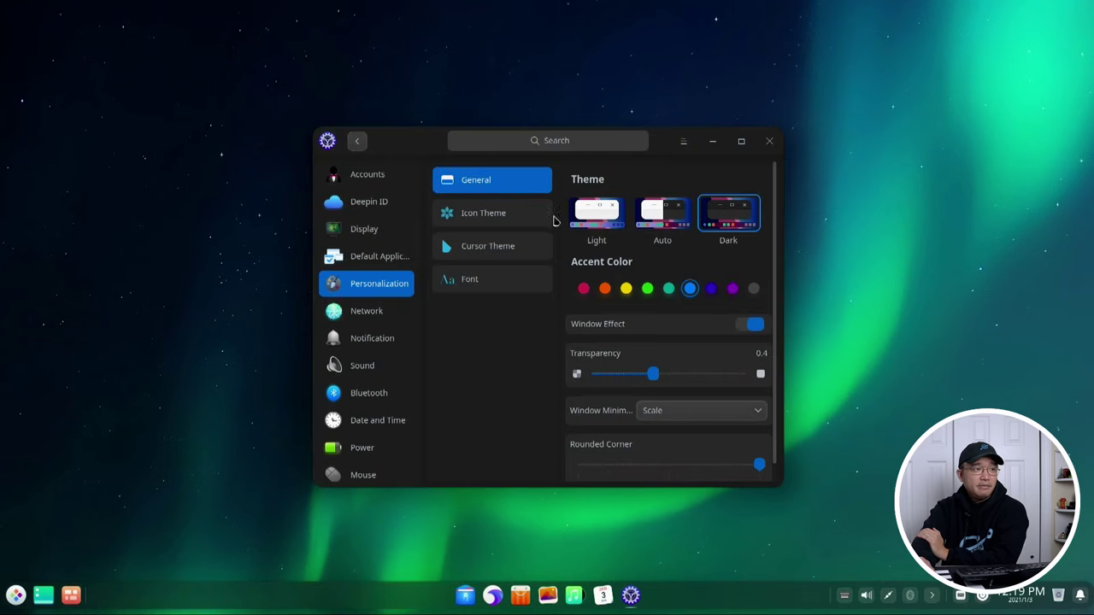
mouse_move(419, 145)
mouse_down()
mouse_move(372, 143)
mouse_move(436, 133)
mouse_up()
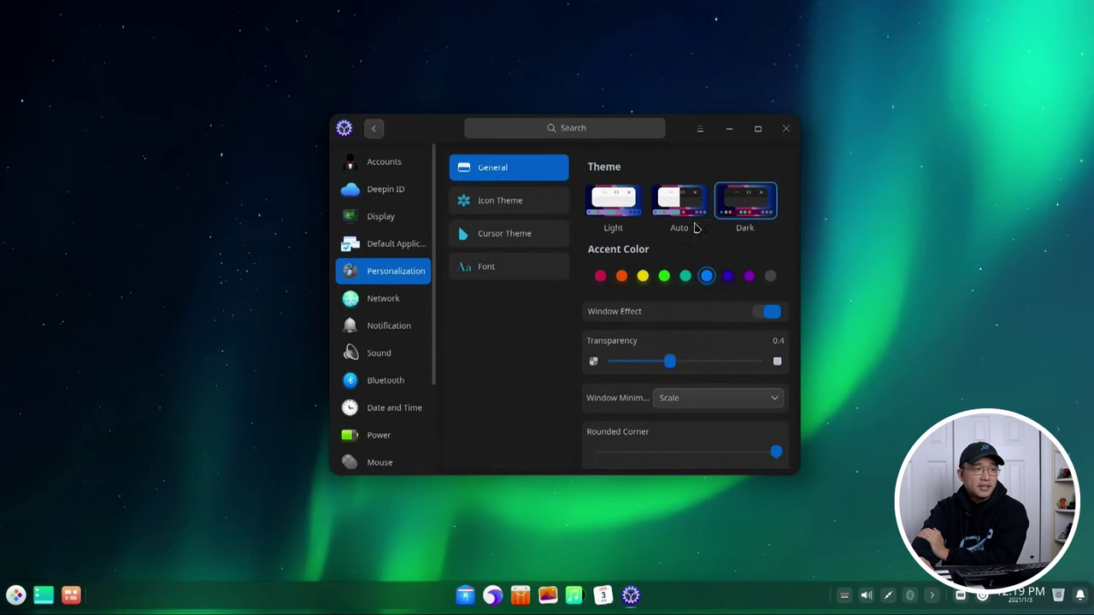
click(620, 216)
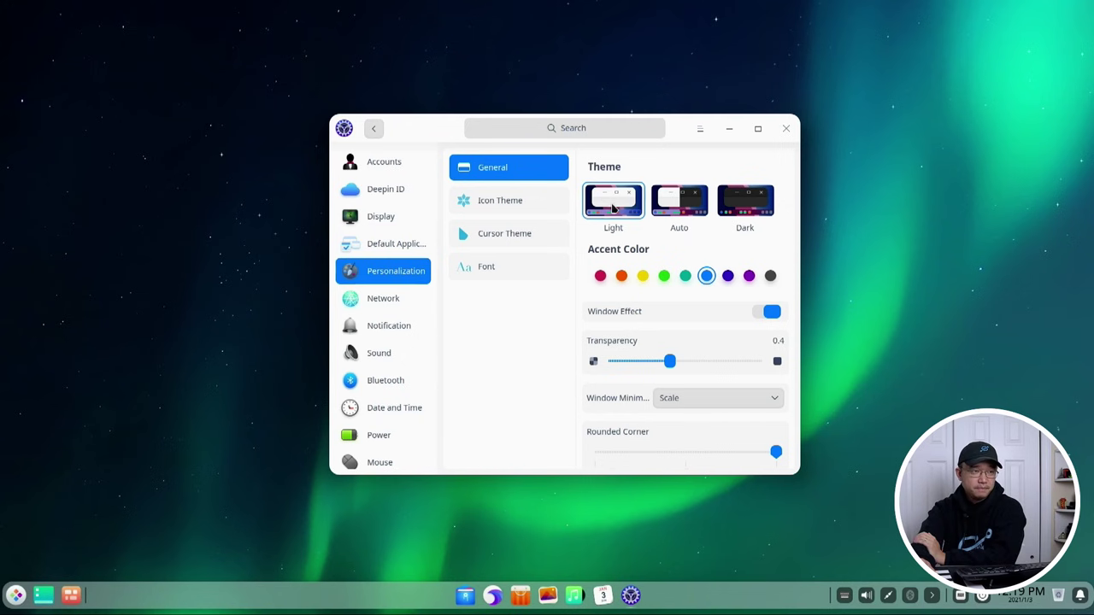
Step: Examine the available icon themes, cursor themes and font settings in Personalization
click(500, 200)
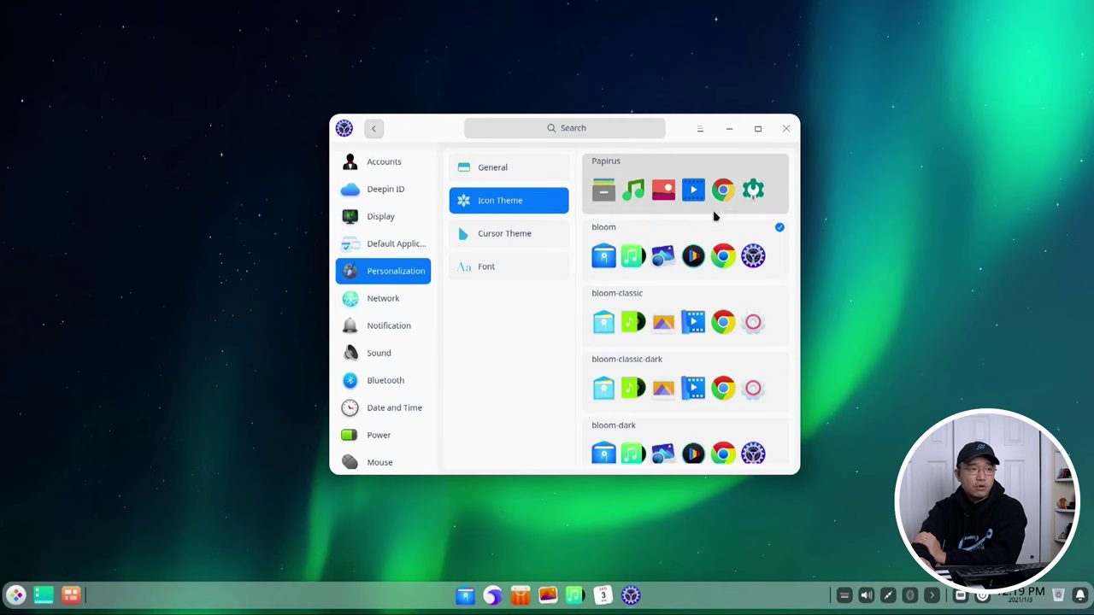
scroll(697, 261, down, 1)
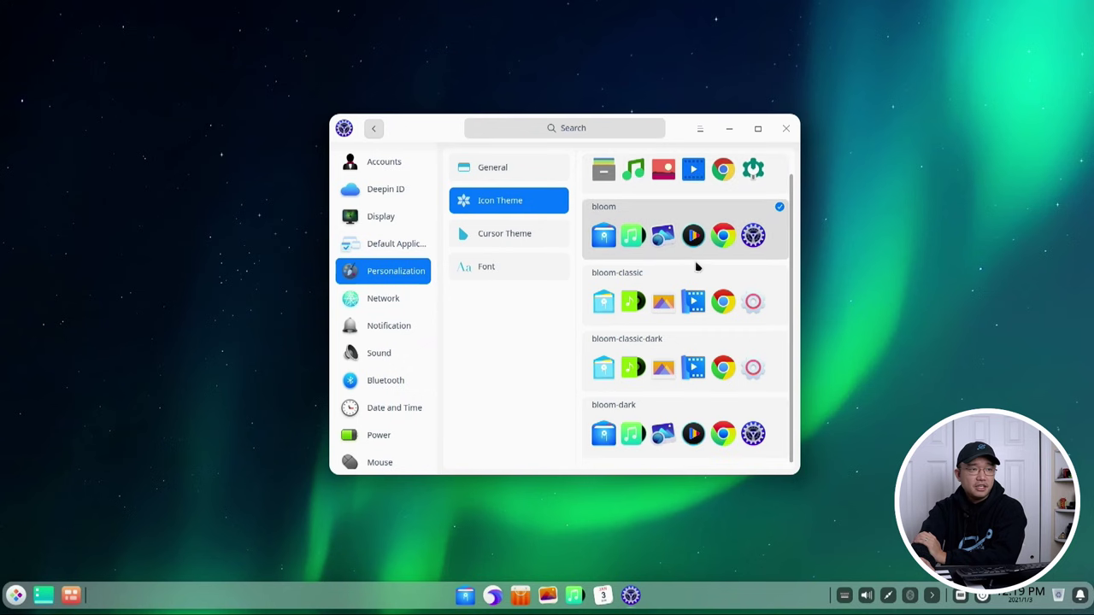
scroll(696, 267, up, 1)
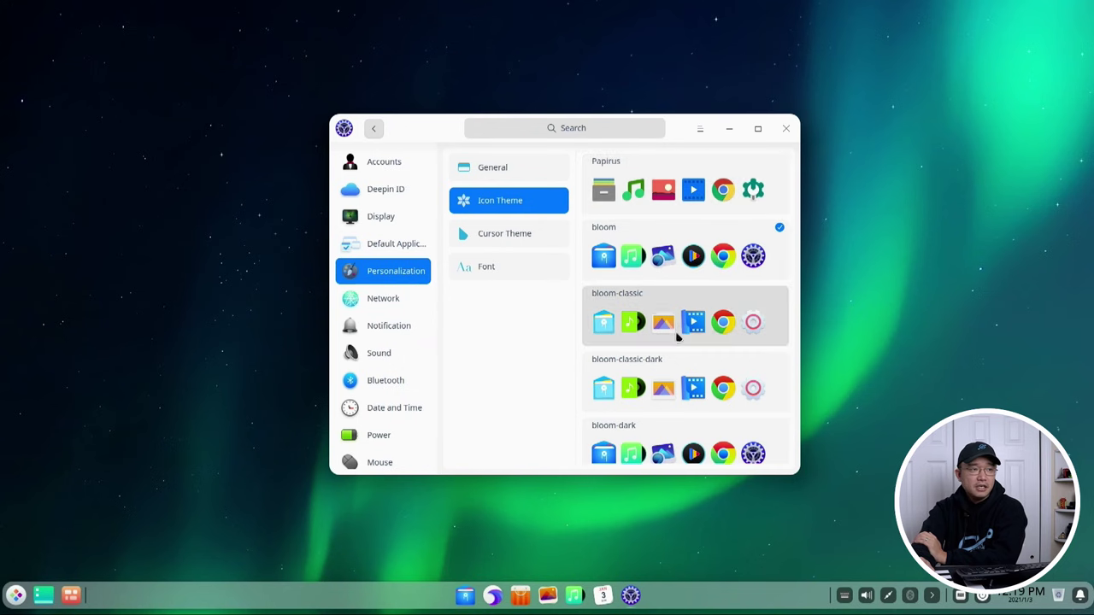
click(497, 248)
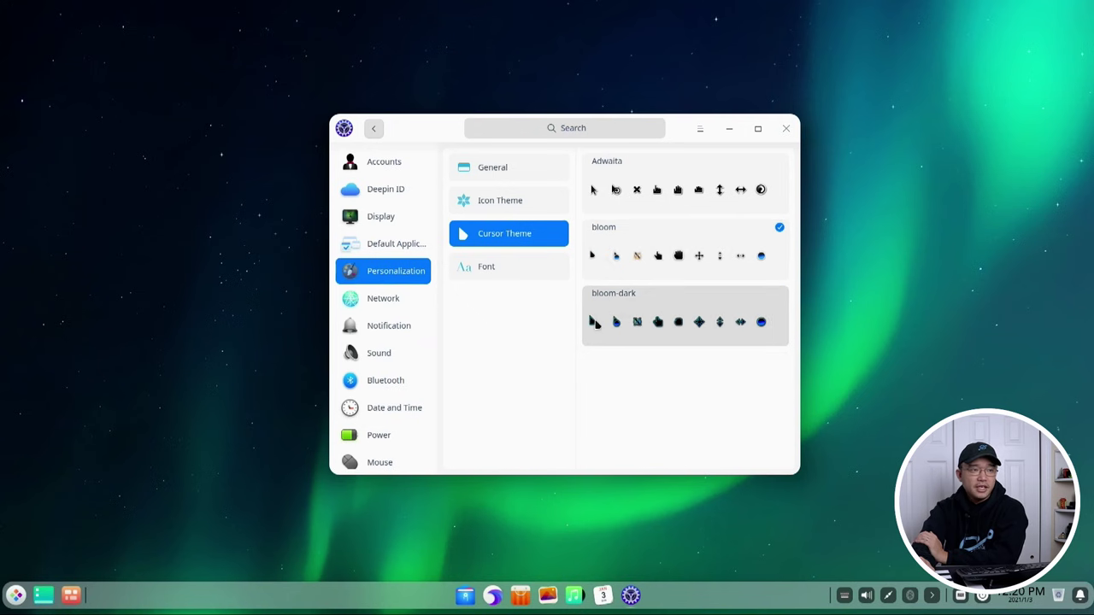
click(489, 277)
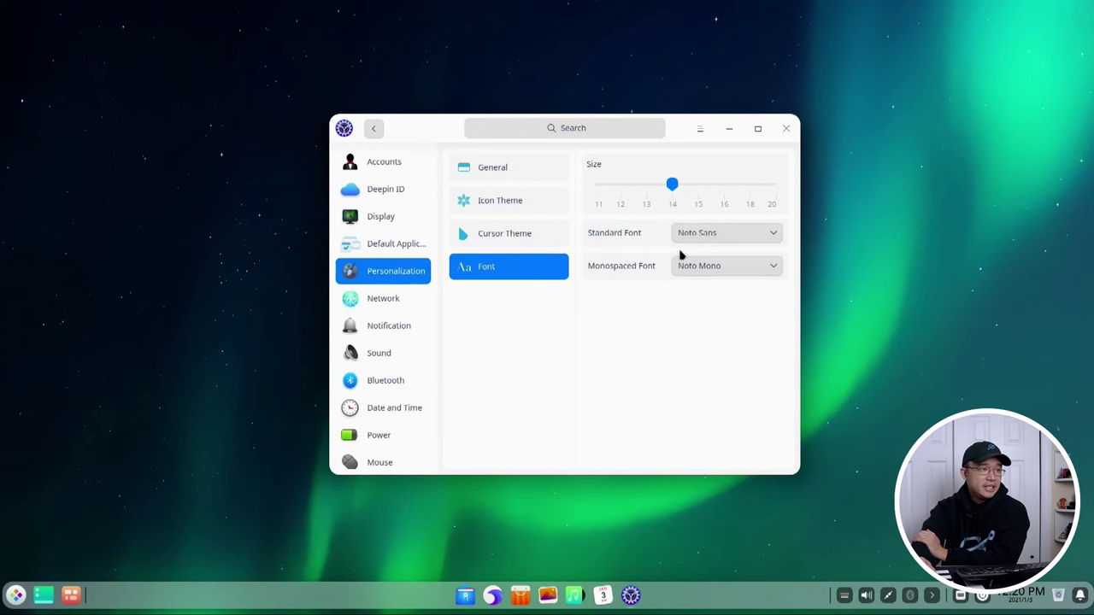
Step: Review the network connection types and the system and per-app notification settings
click(381, 299)
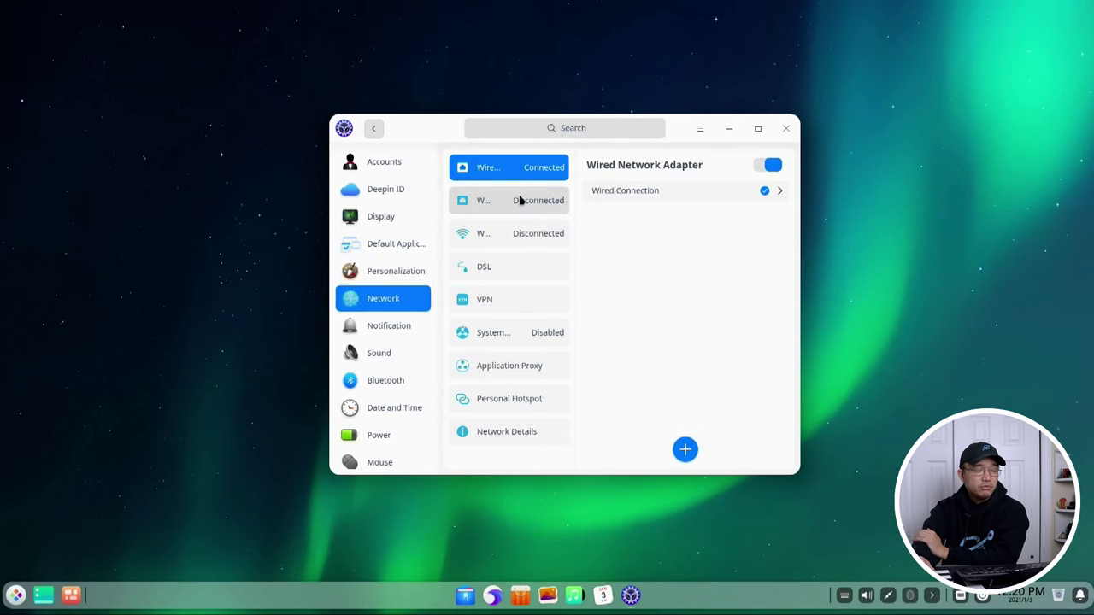
click(383, 330)
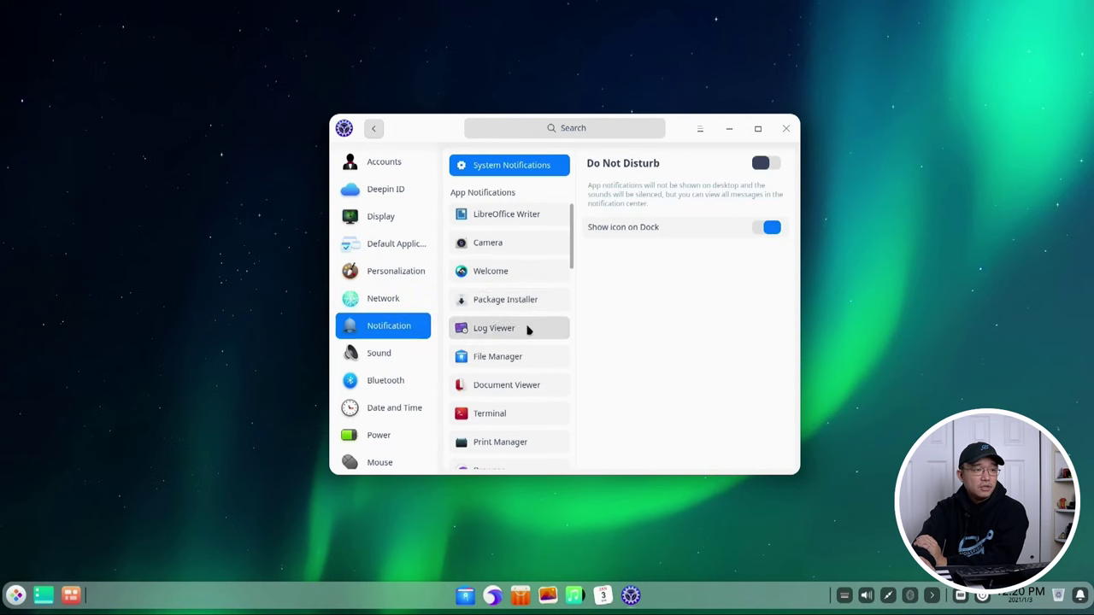
scroll(525, 333, down, 10)
scroll(524, 340, up, 10)
scroll(524, 340, up, 1)
scroll(524, 340, down, 10)
Step: Review the Sound settings: the available output devices, input devices and the list of sound effects
click(370, 356)
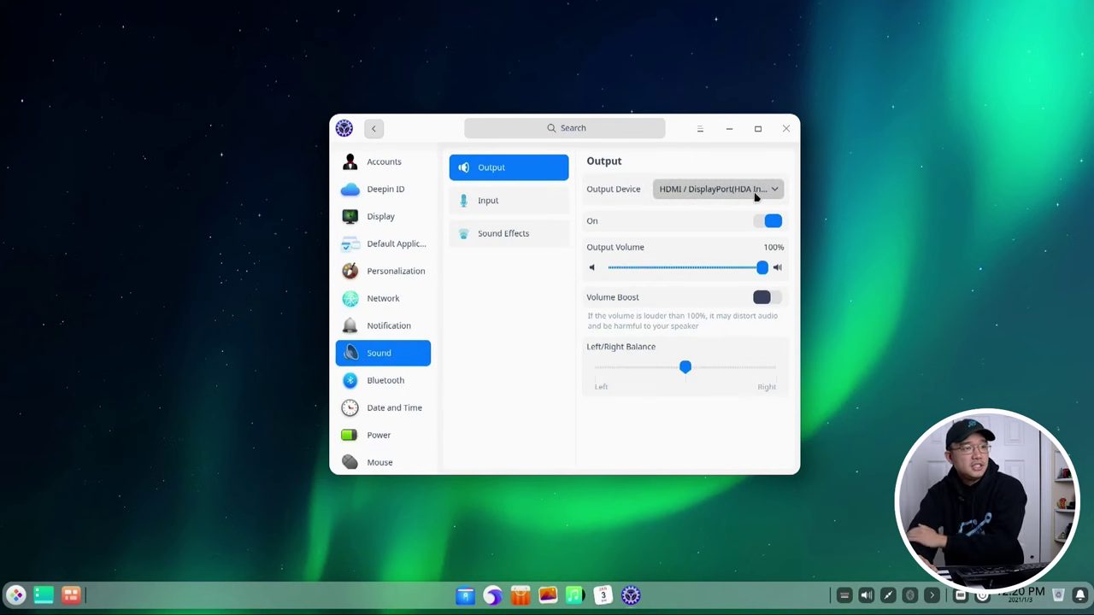
click(754, 193)
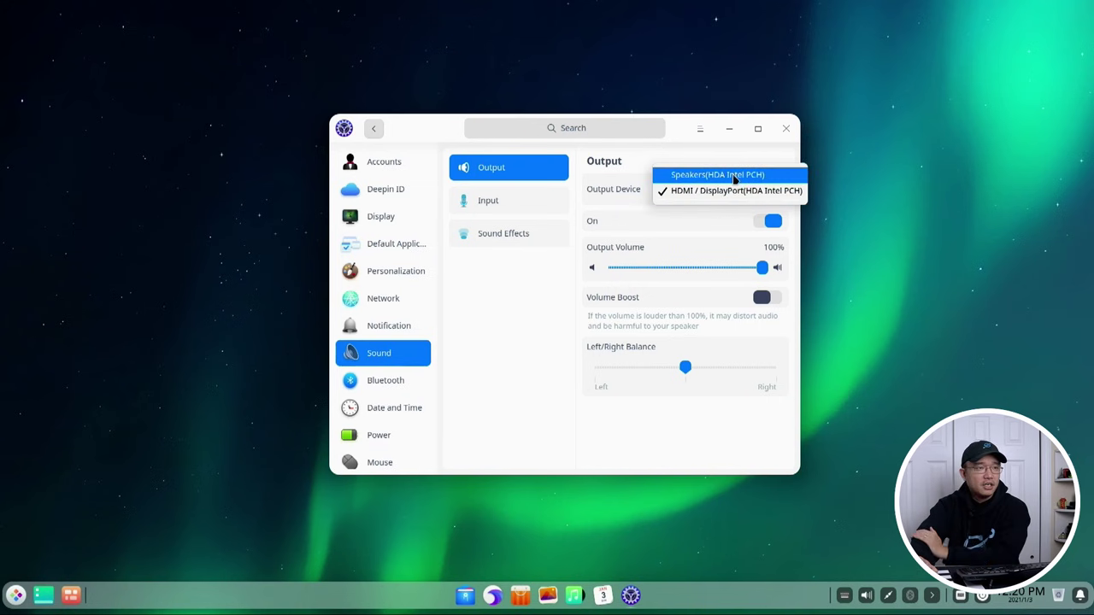
click(739, 260)
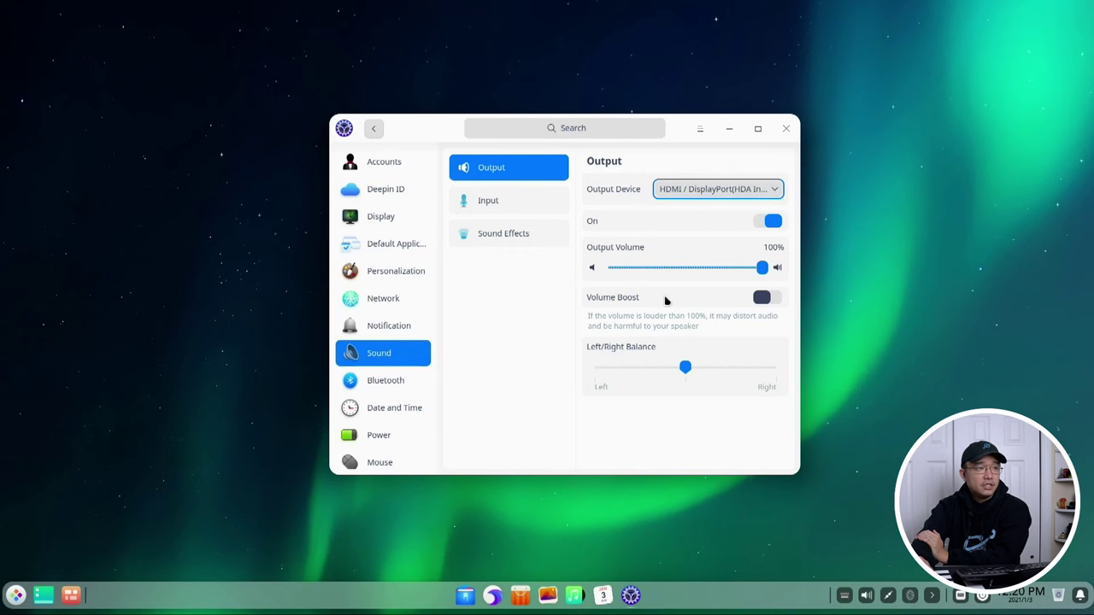
click(506, 209)
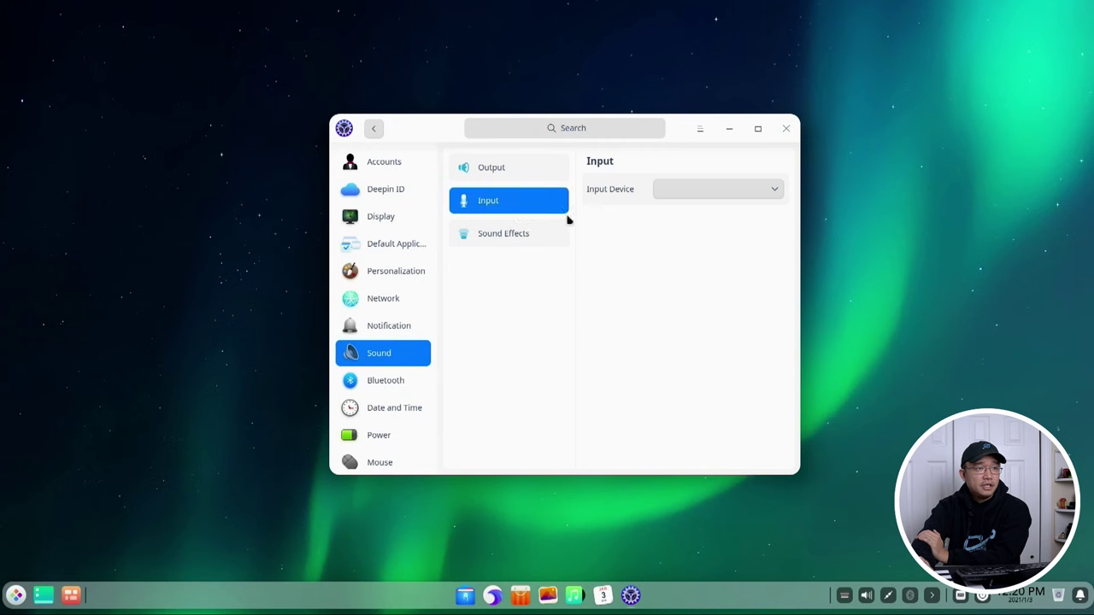
click(776, 190)
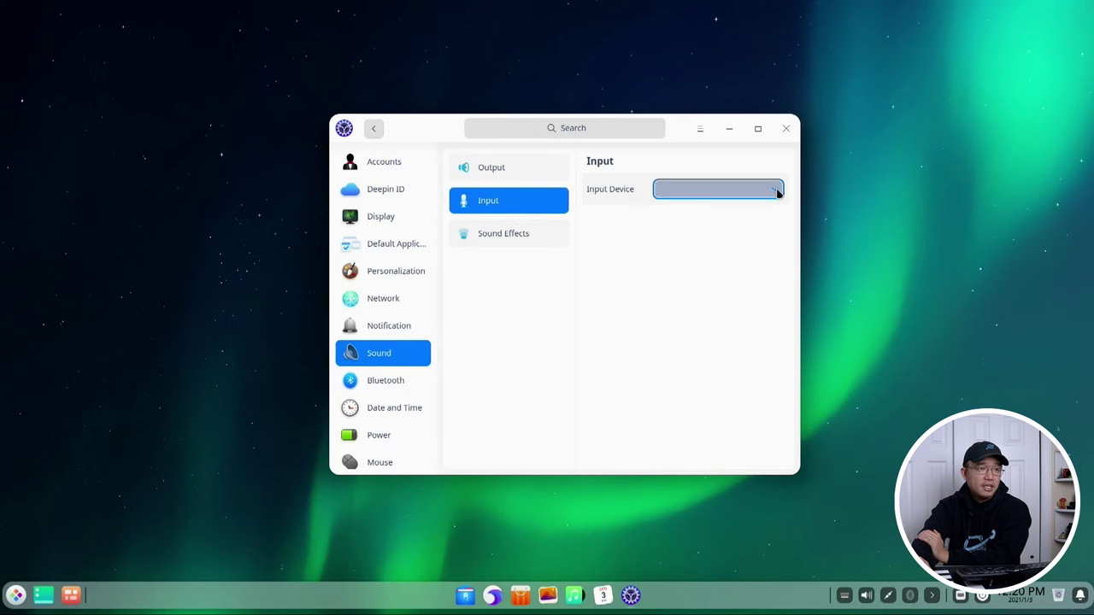
click(524, 236)
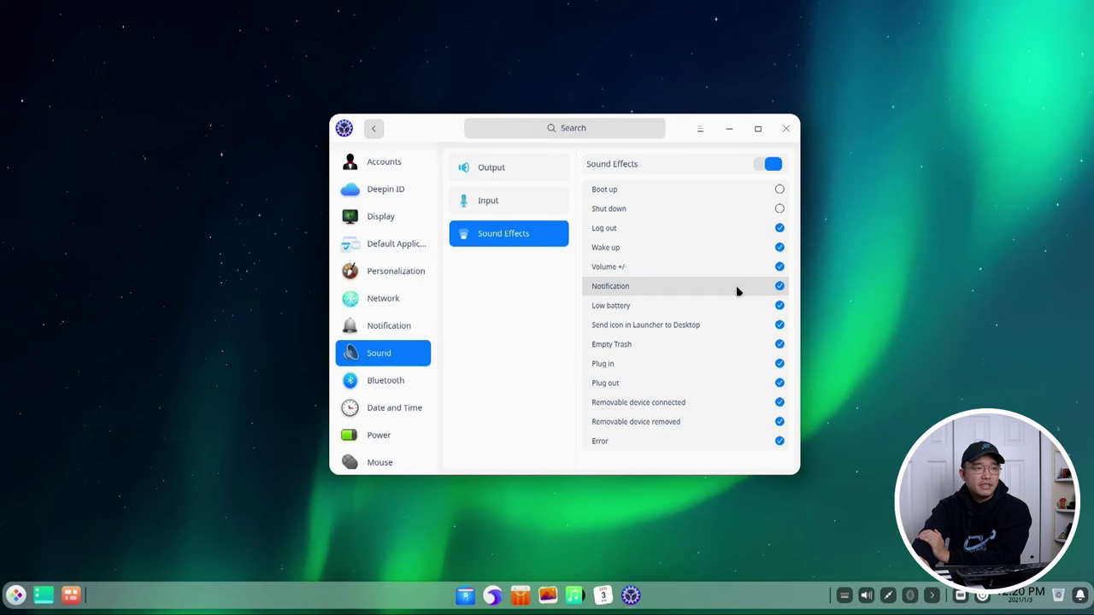
click(723, 369)
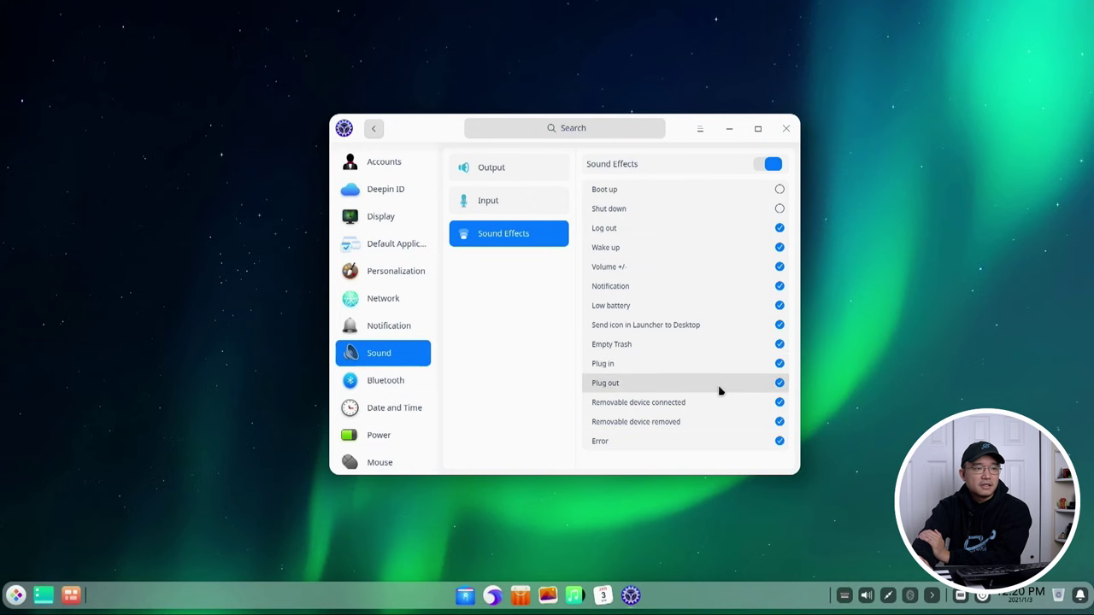
click(720, 390)
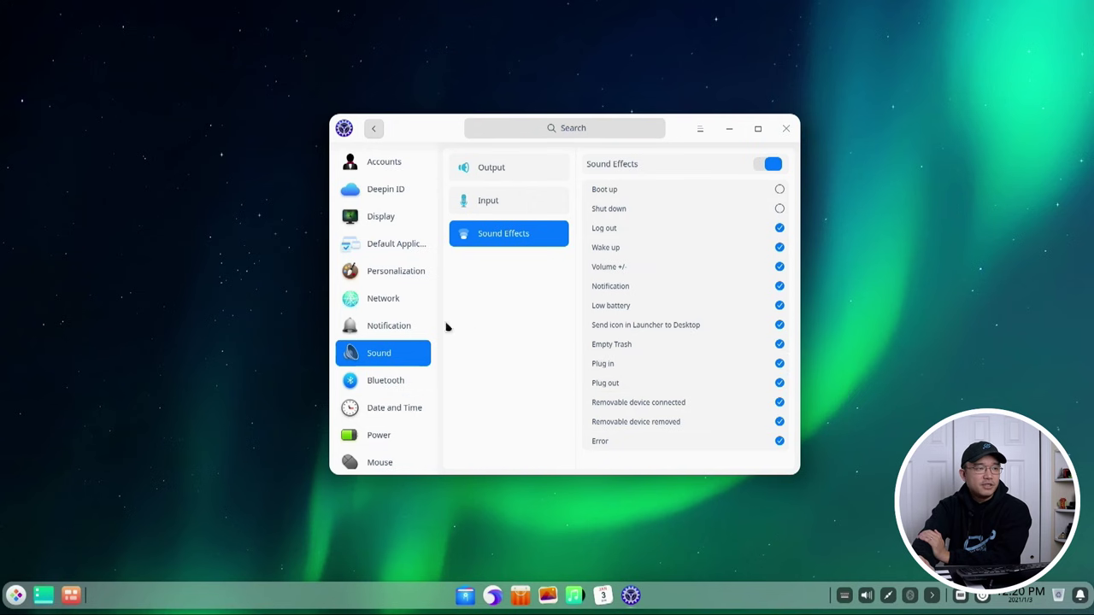
Step: Review the Bluetooth settings and the timezone, time sync and time format options of Date and Time
click(374, 379)
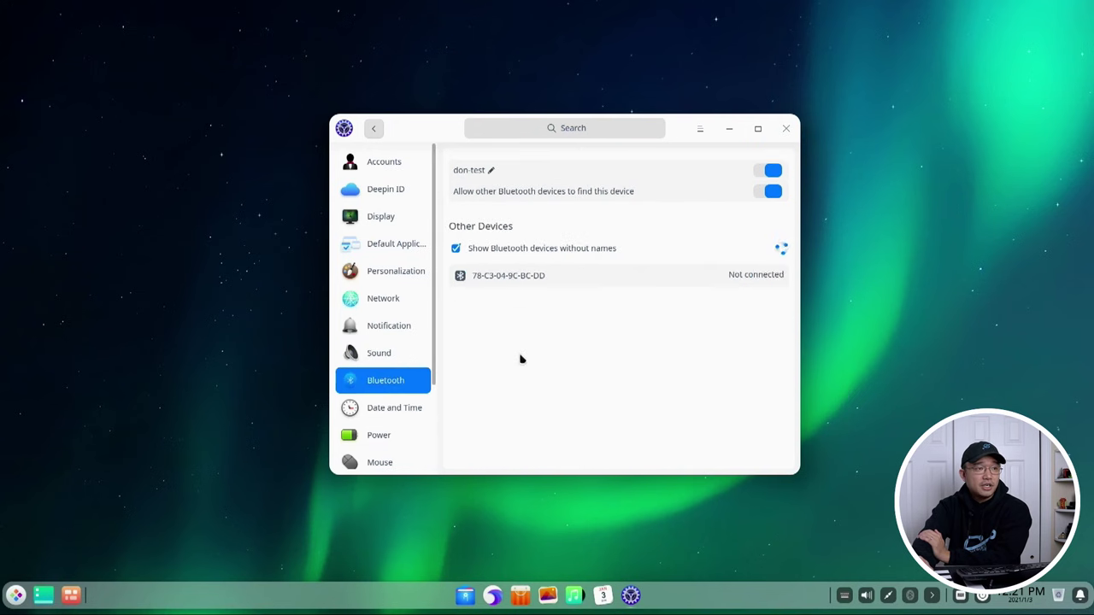
click(402, 408)
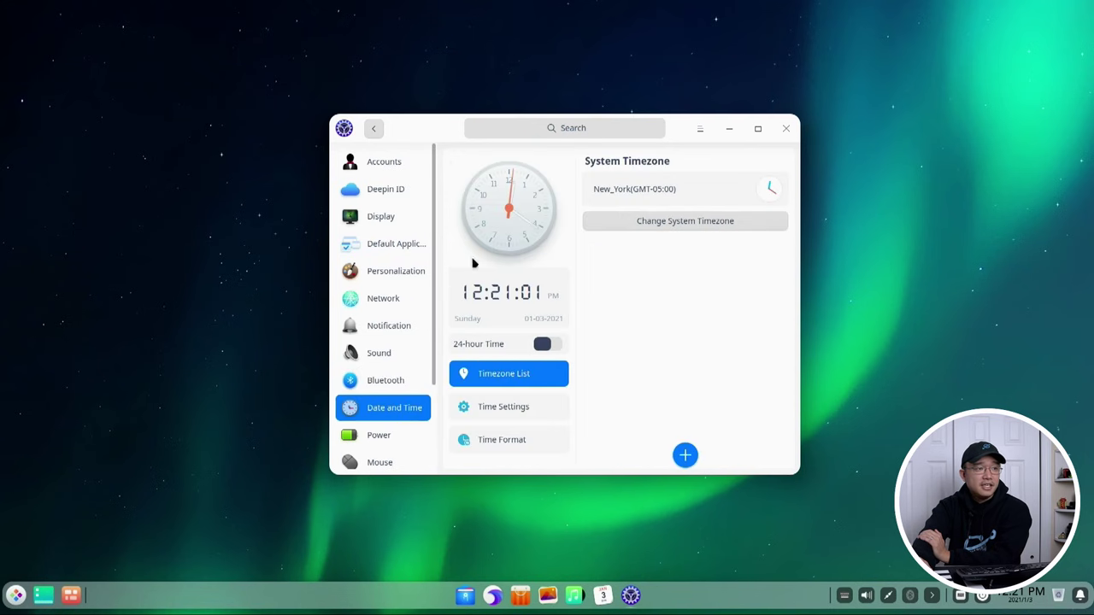
click(524, 417)
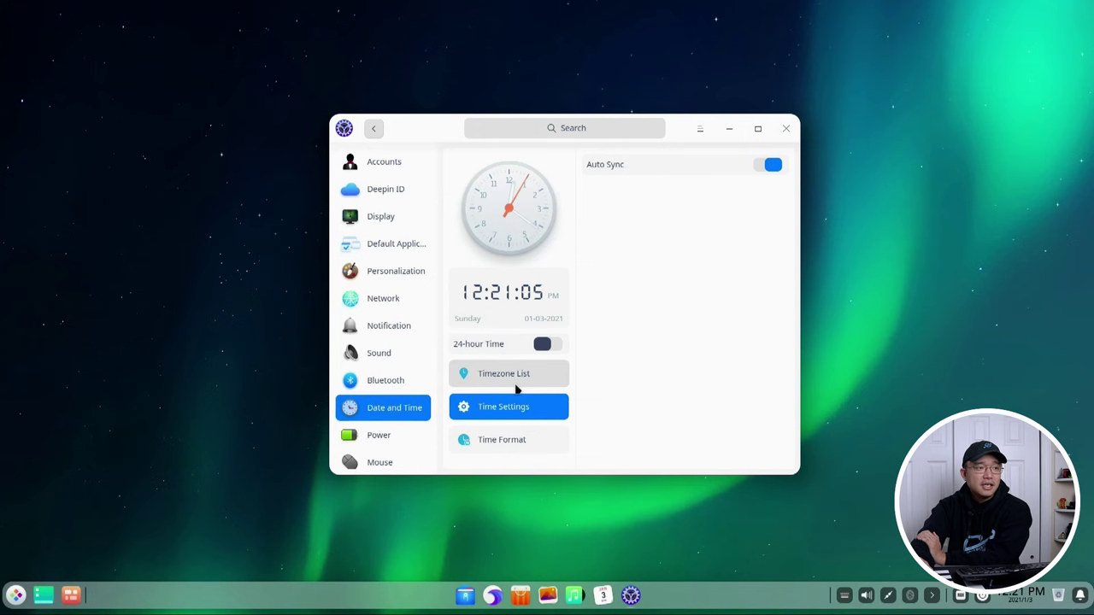
click(513, 450)
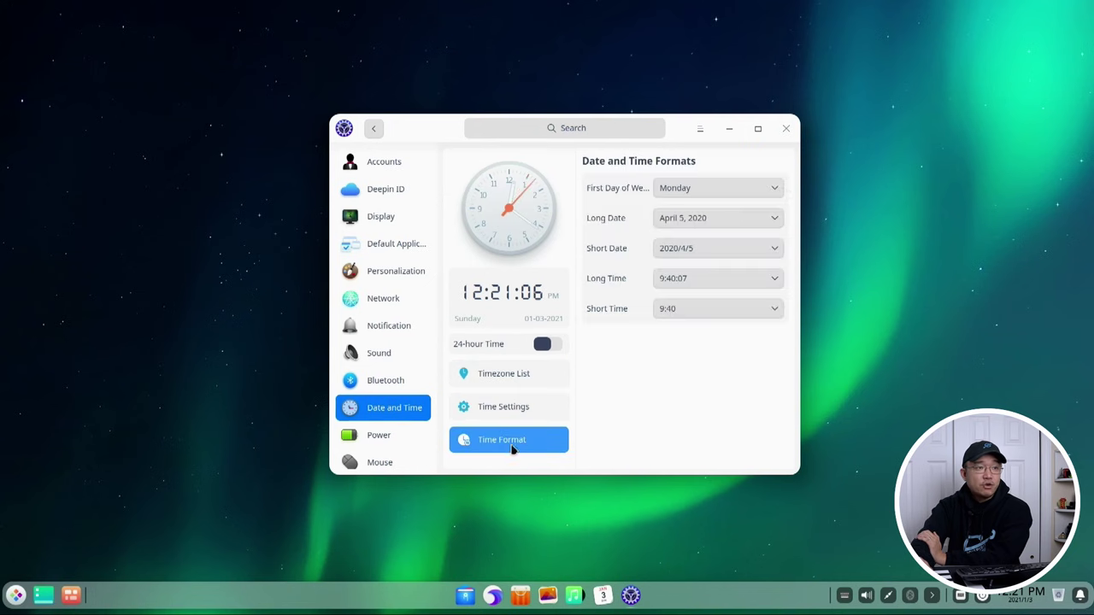
Step: Look through the available Short Date formats, keeping 2020/4/5
click(676, 249)
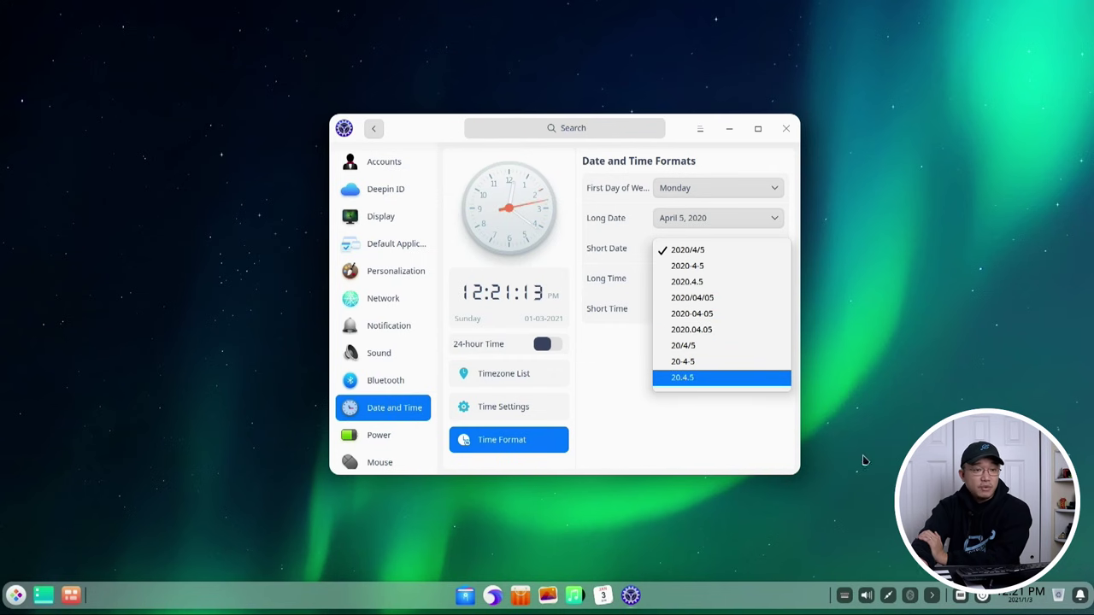
click(693, 450)
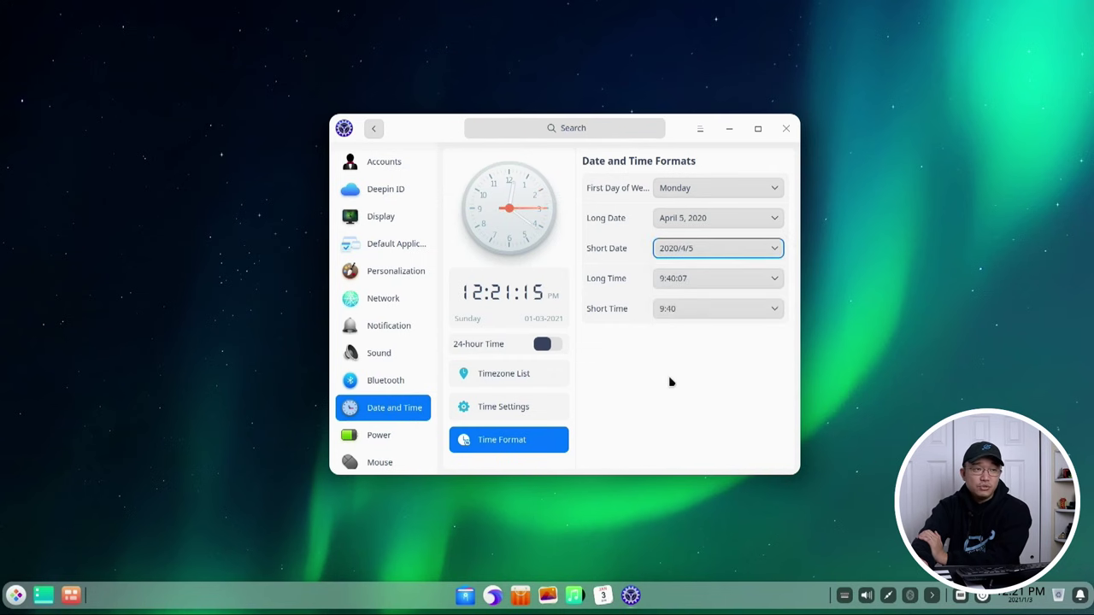
click(692, 248)
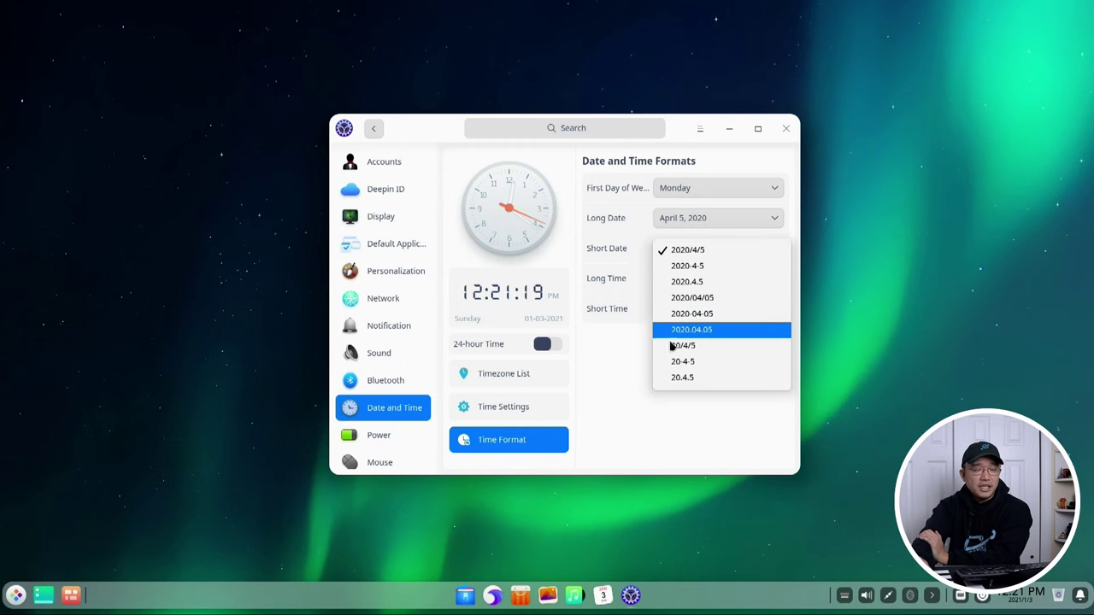
click(624, 371)
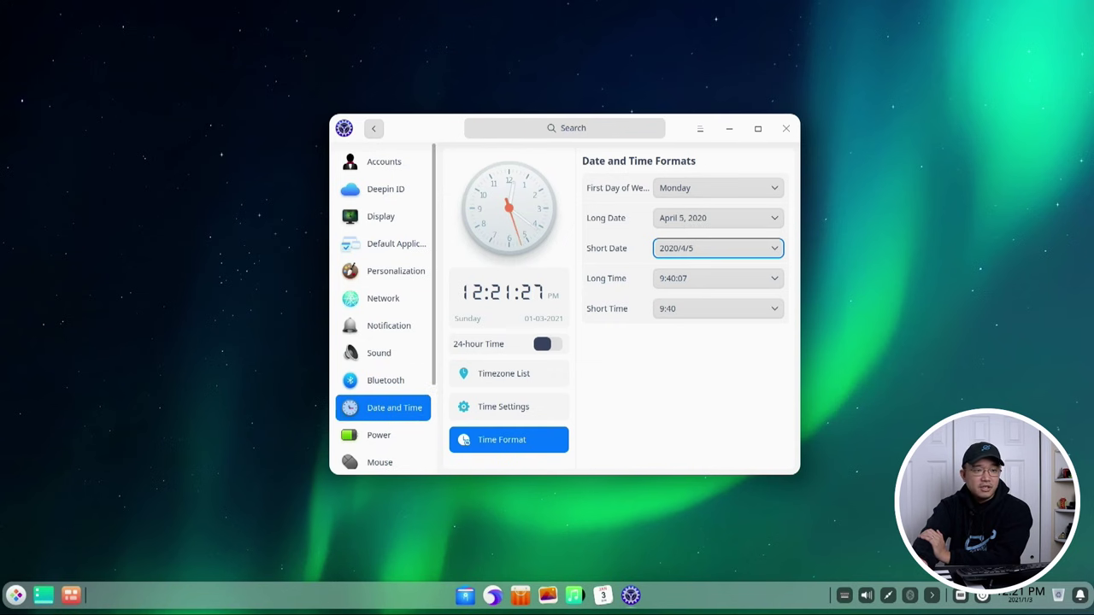
Step: Review the general power plans and wakeup settings and the plugged-in suspend and lock times
click(380, 436)
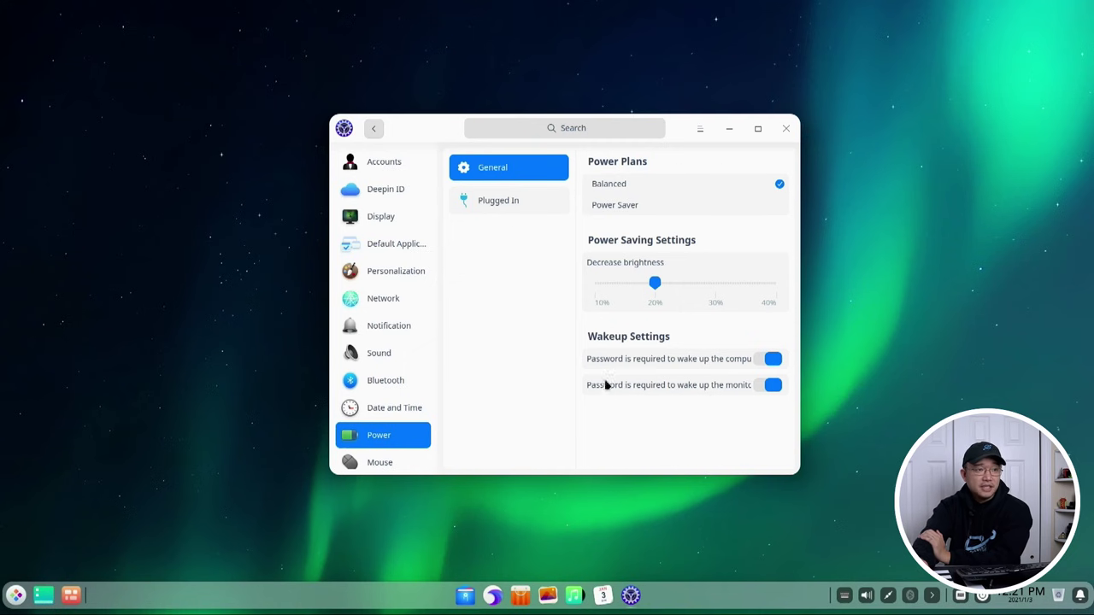
click(494, 207)
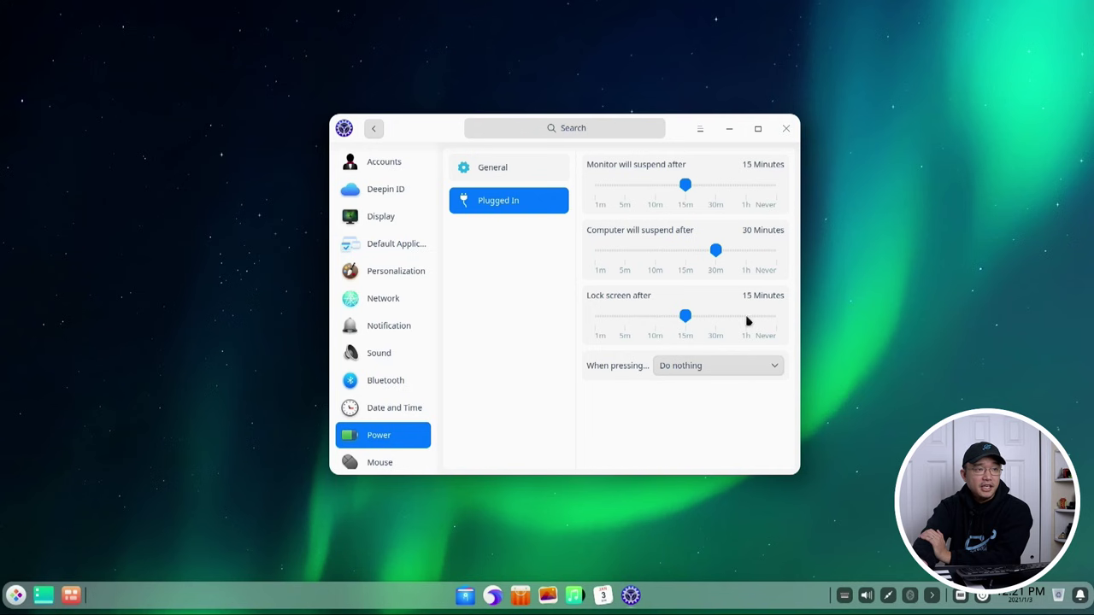
click(488, 174)
Step: Review the general mouse settings and the pointer speed, acceleration and natural scrolling options
scroll(393, 376, down, 3)
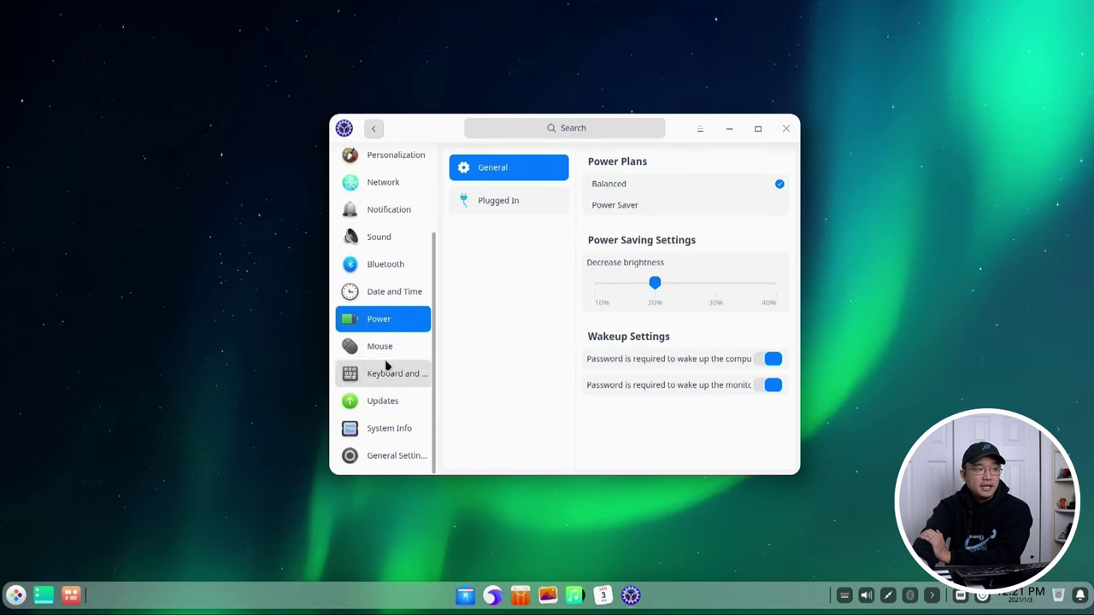
click(384, 346)
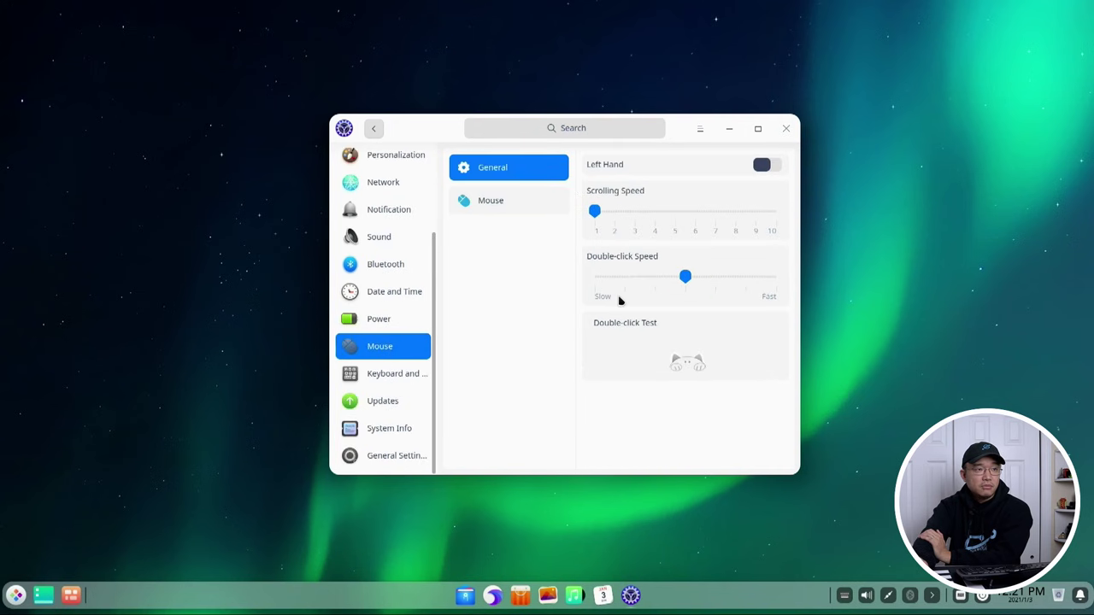
click(504, 205)
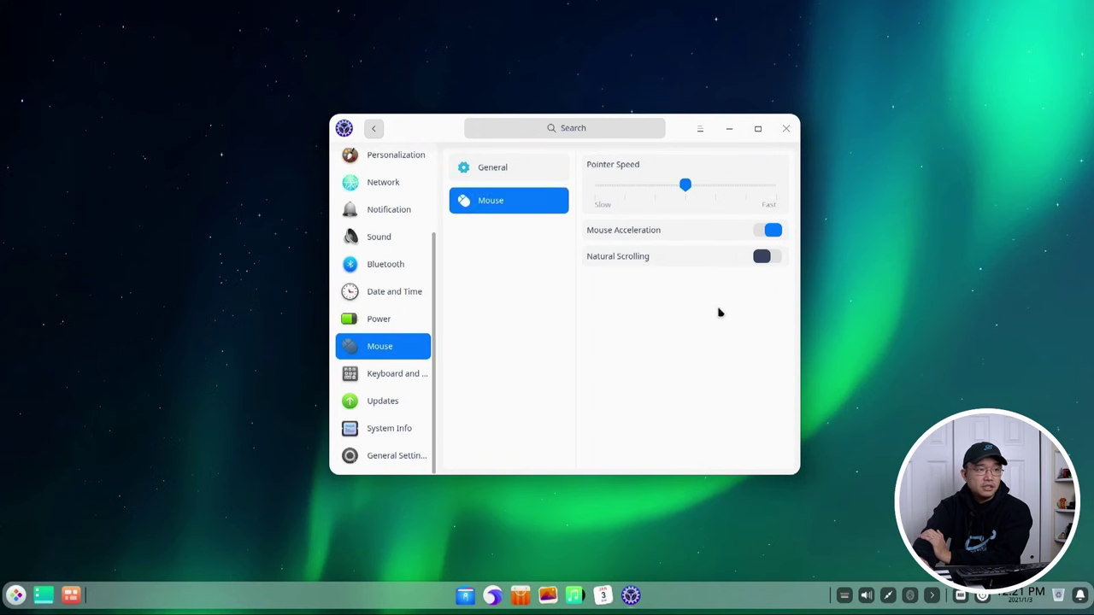
Step: Review the keyboard settings: key repeat, keyboard layout, system language and the system shortcuts
click(409, 374)
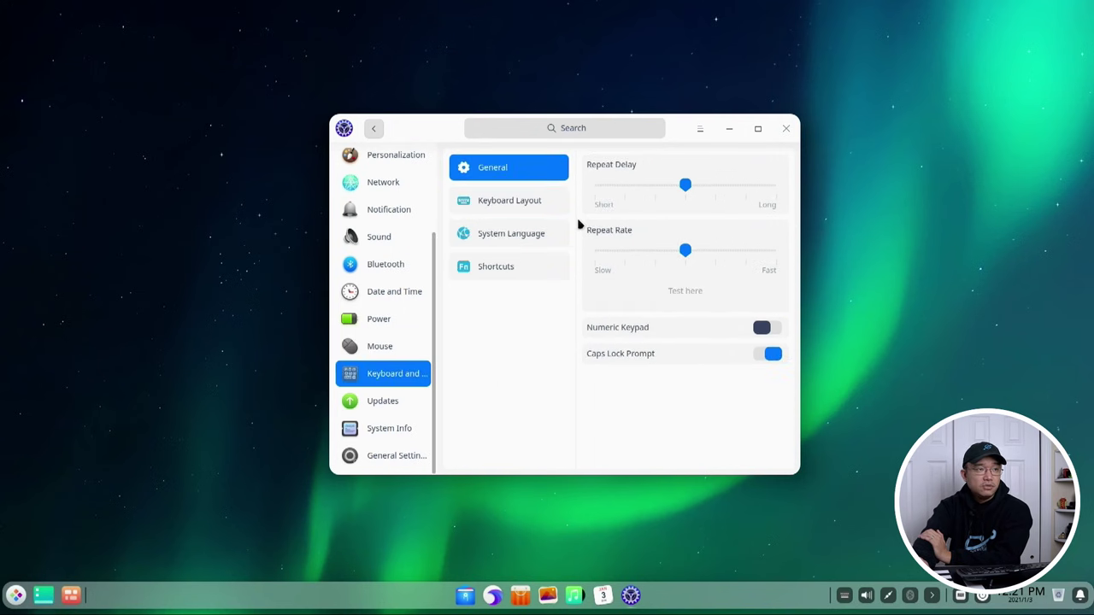
click(512, 210)
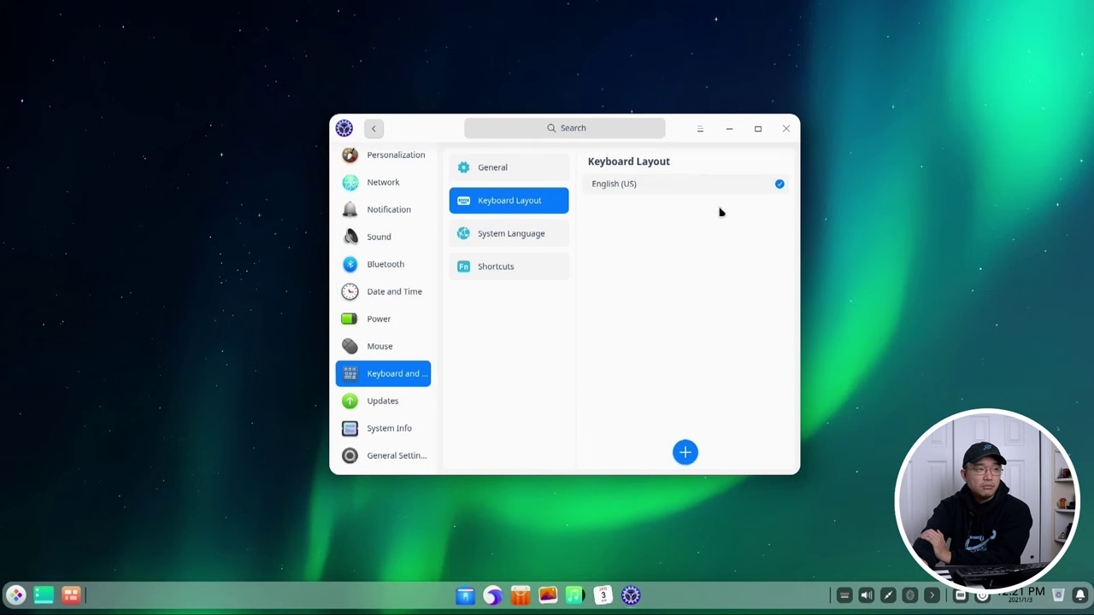
click(513, 243)
click(498, 273)
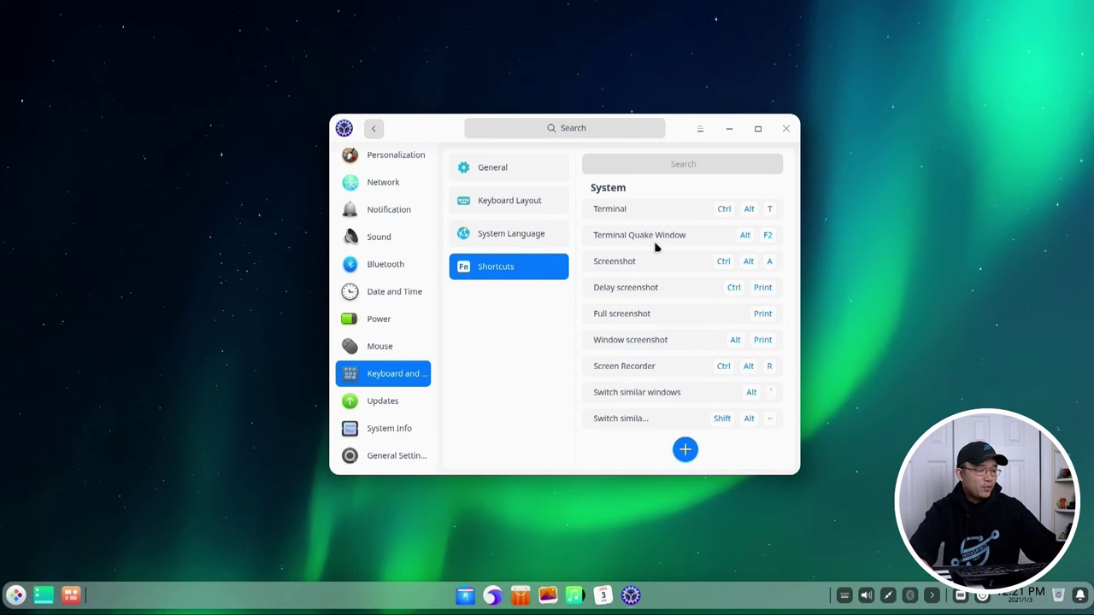
Step: Try the Terminal Quake Window and a 903x621 region screenshot with a red freehand pen stroke, discarding the capture and closing the terminal
key(alt+F2)
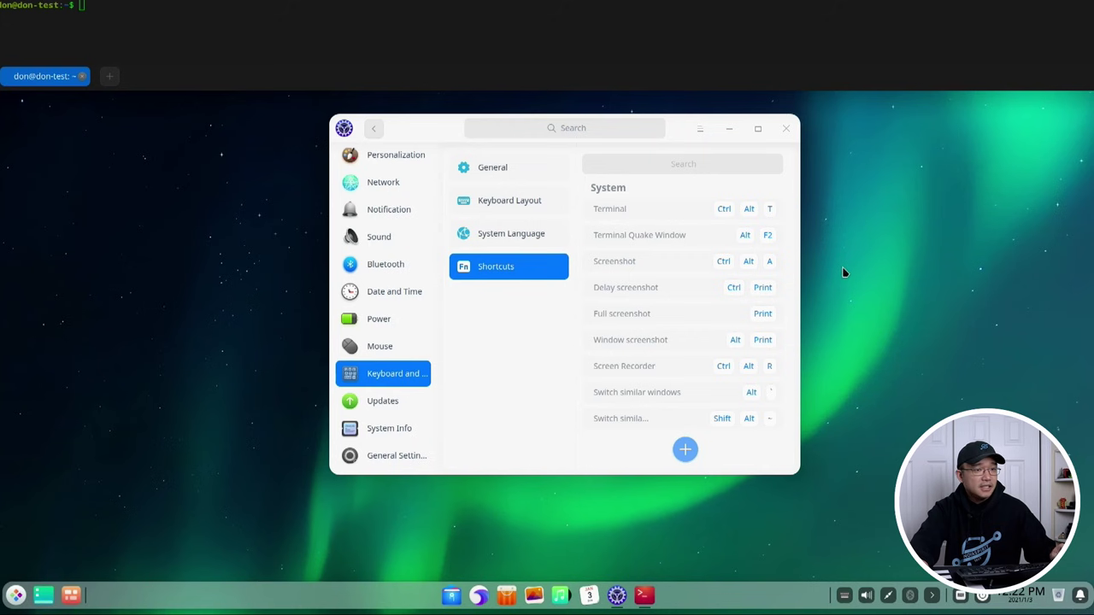
key(ctrl+alt+a)
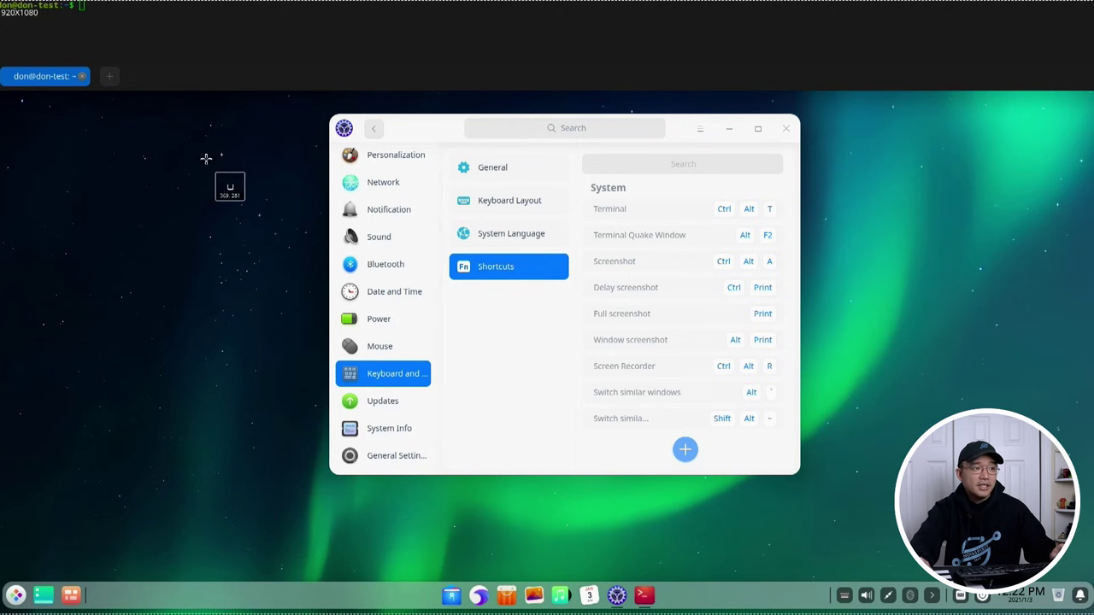
drag(205, 159, 723, 513)
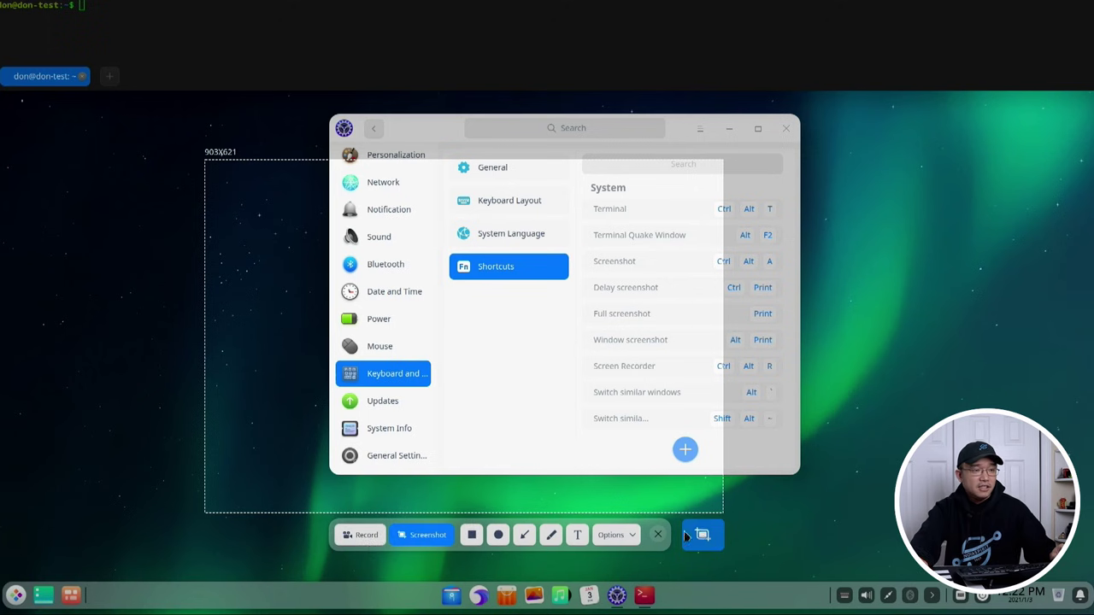
click(550, 537)
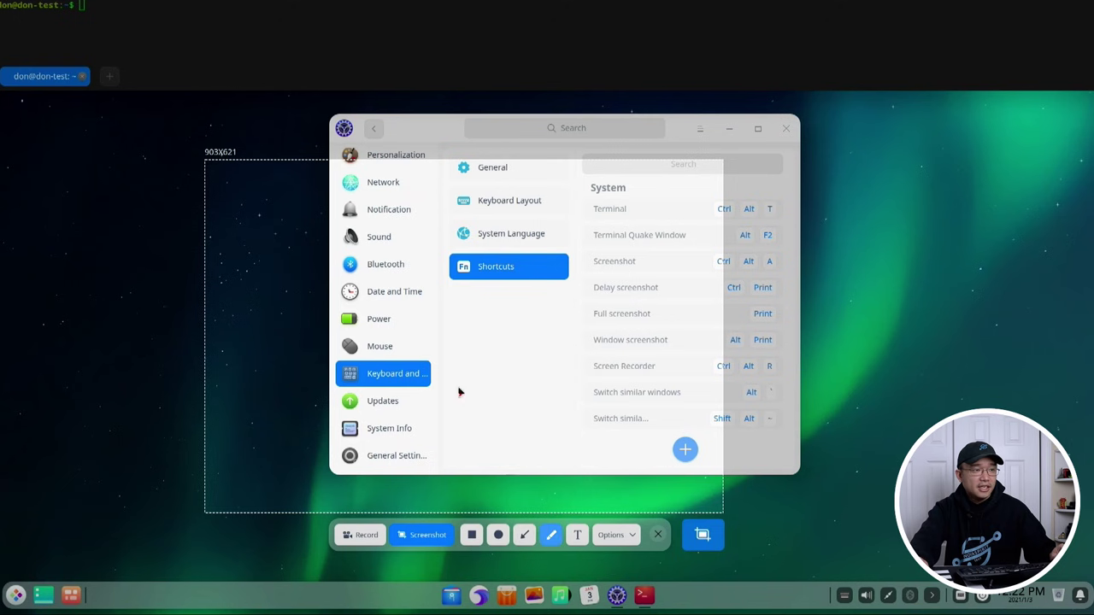
mouse_move(380, 346)
mouse_down()
mouse_move(500, 395)
mouse_move(564, 372)
mouse_up()
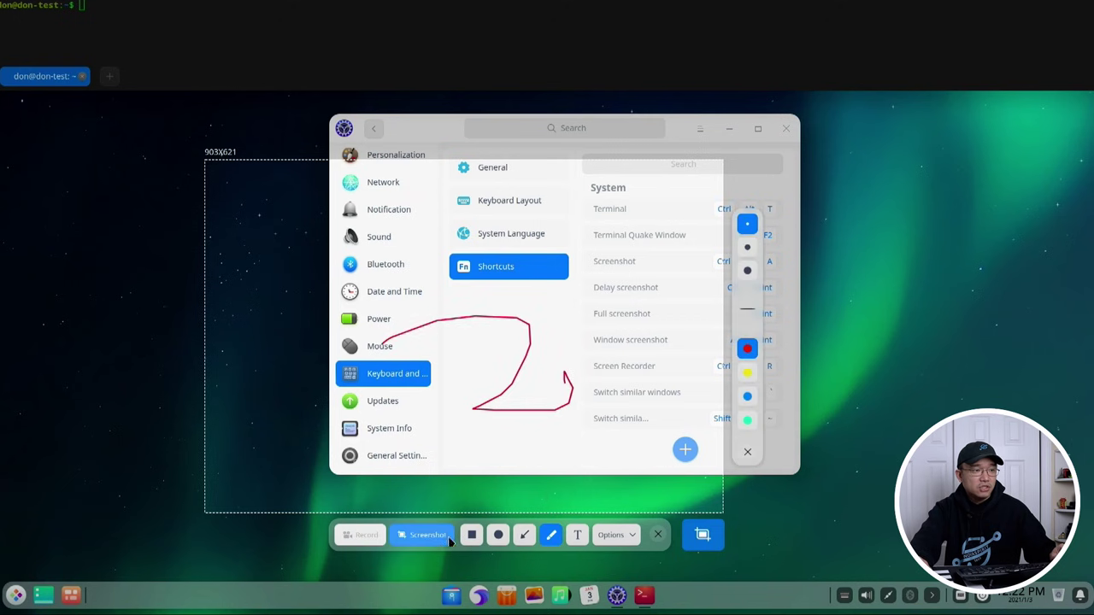
click(659, 536)
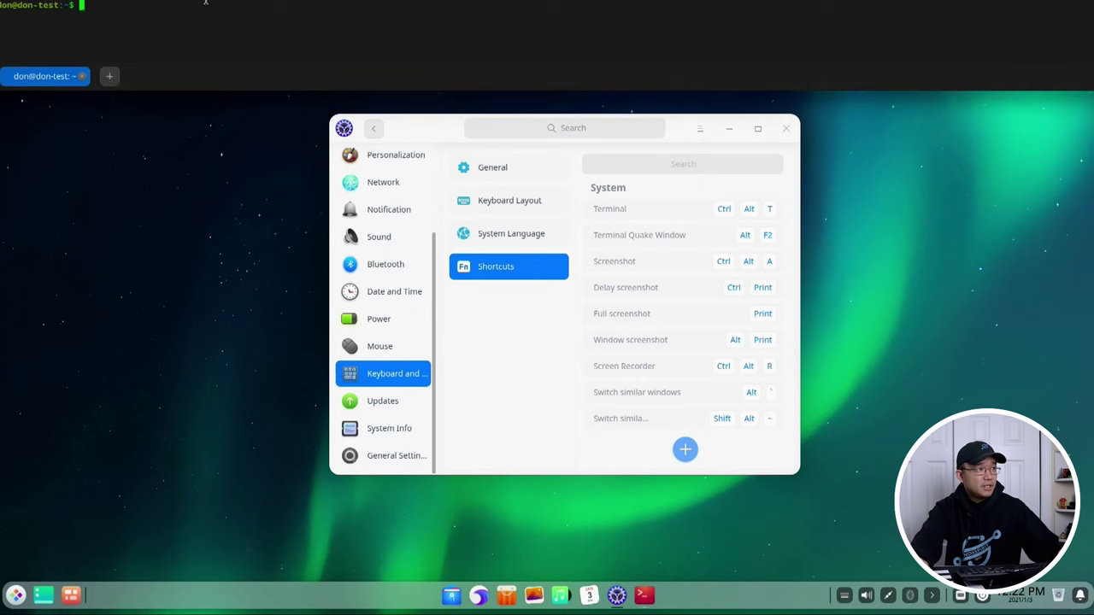
key(alt+F2)
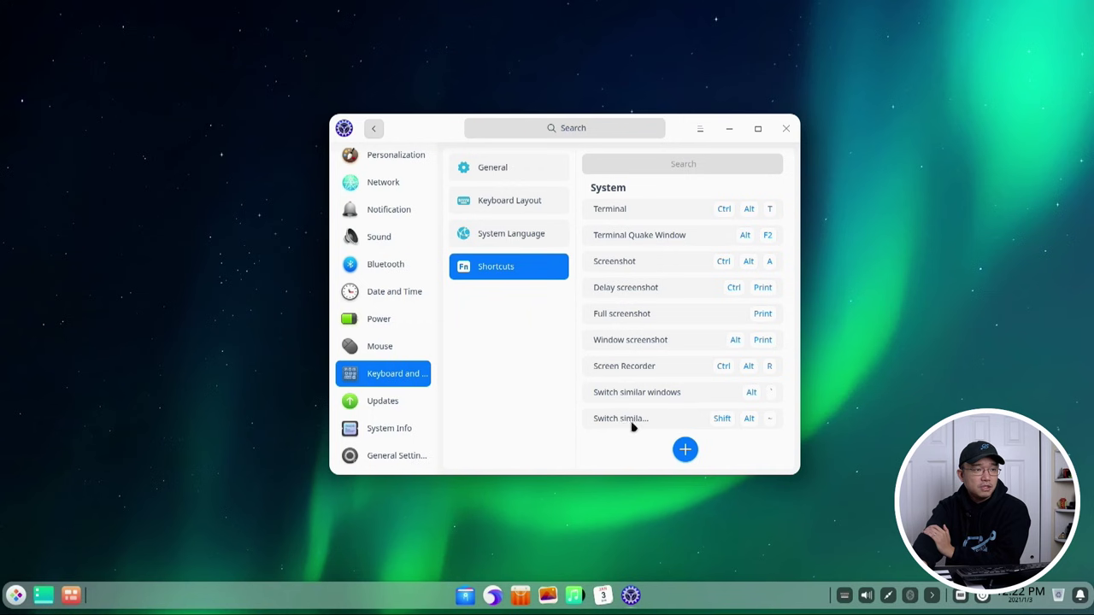
Step: Review the system update status and the automatic updating settings
click(389, 401)
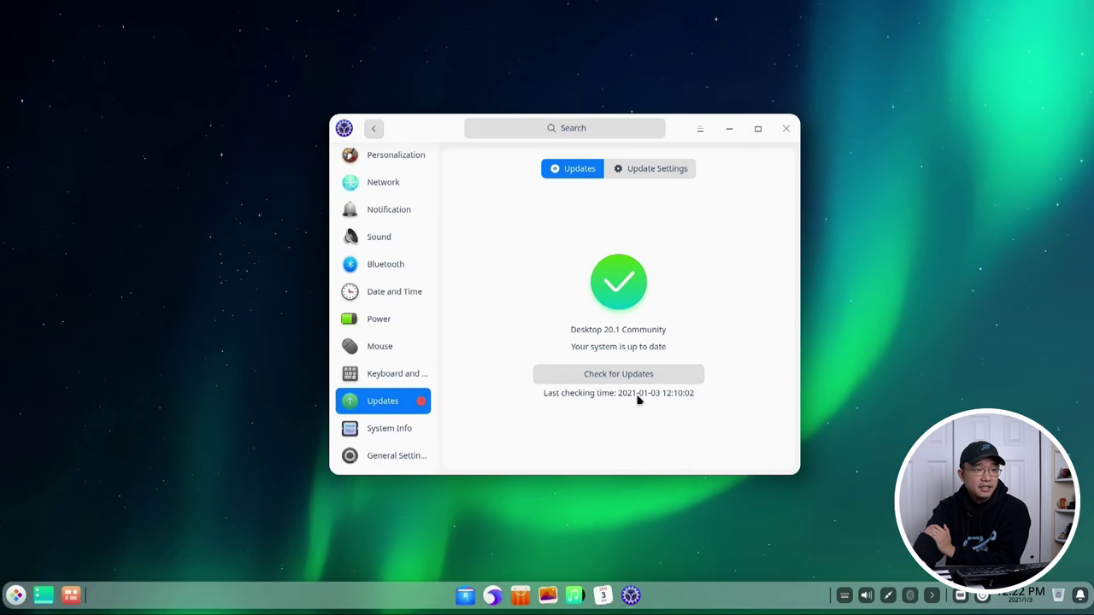
click(638, 174)
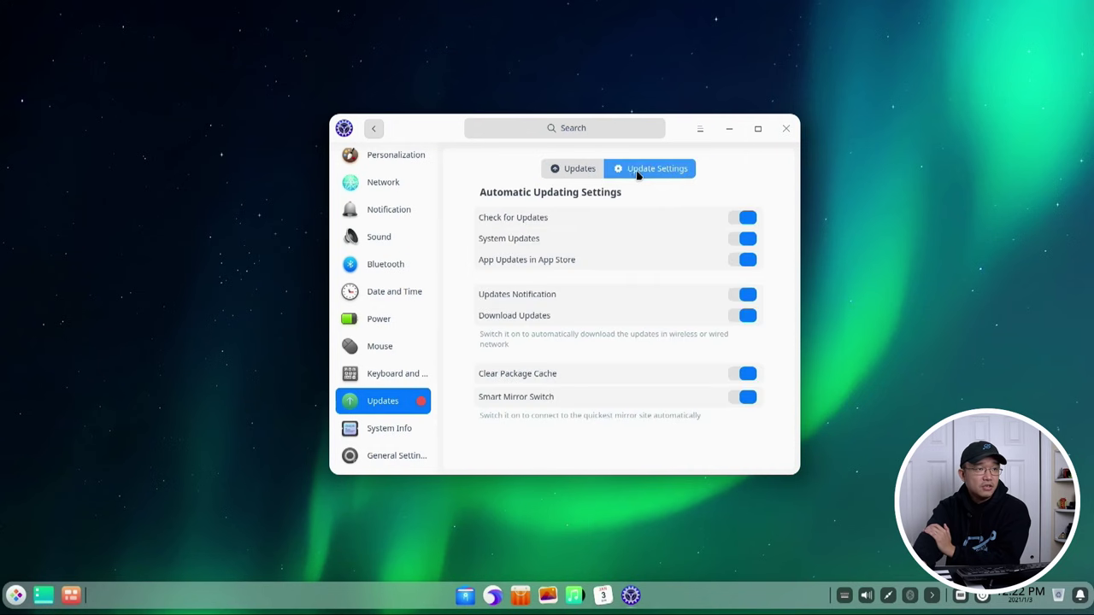
Step: Review the system information, including the details about this PC and the edition license
click(590, 170)
click(391, 429)
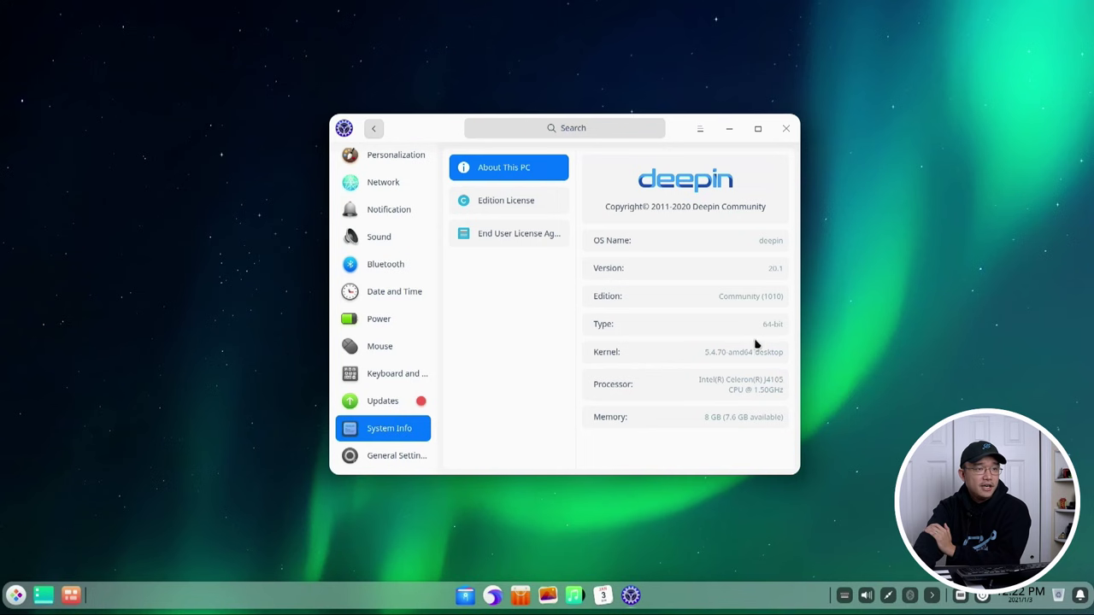
click(506, 200)
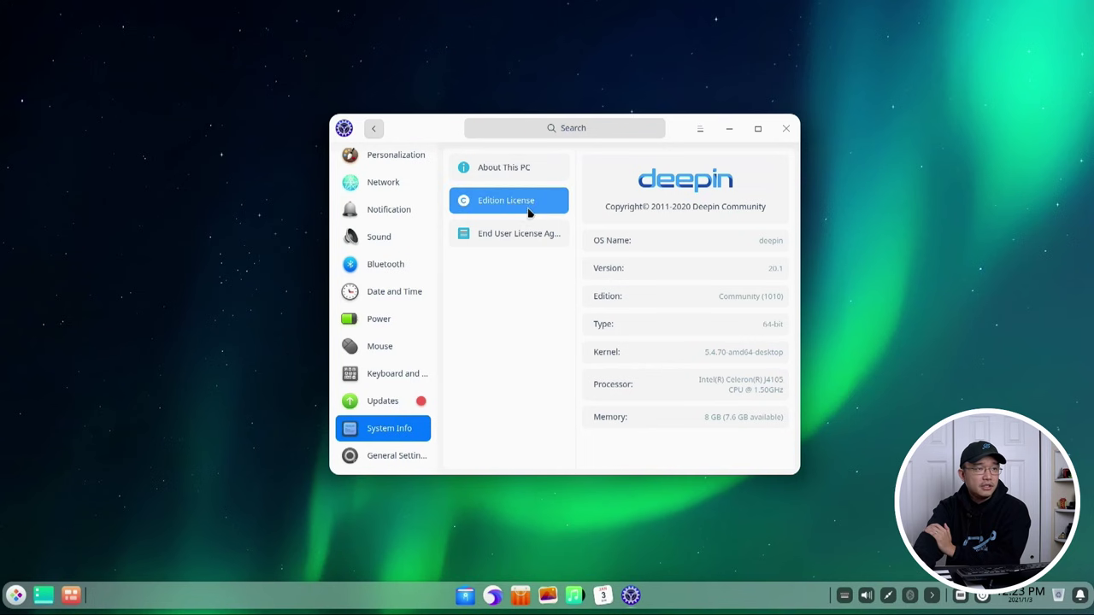
click(496, 176)
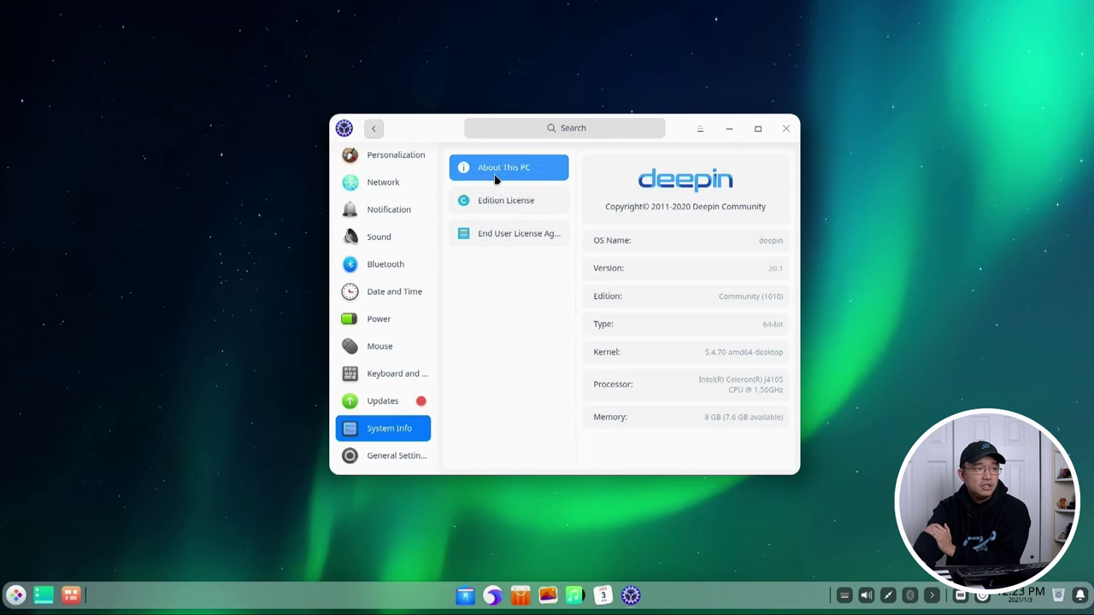
Step: Review the boot menu options in the general settings, including startup delay and theme, and close the Control Center
click(359, 453)
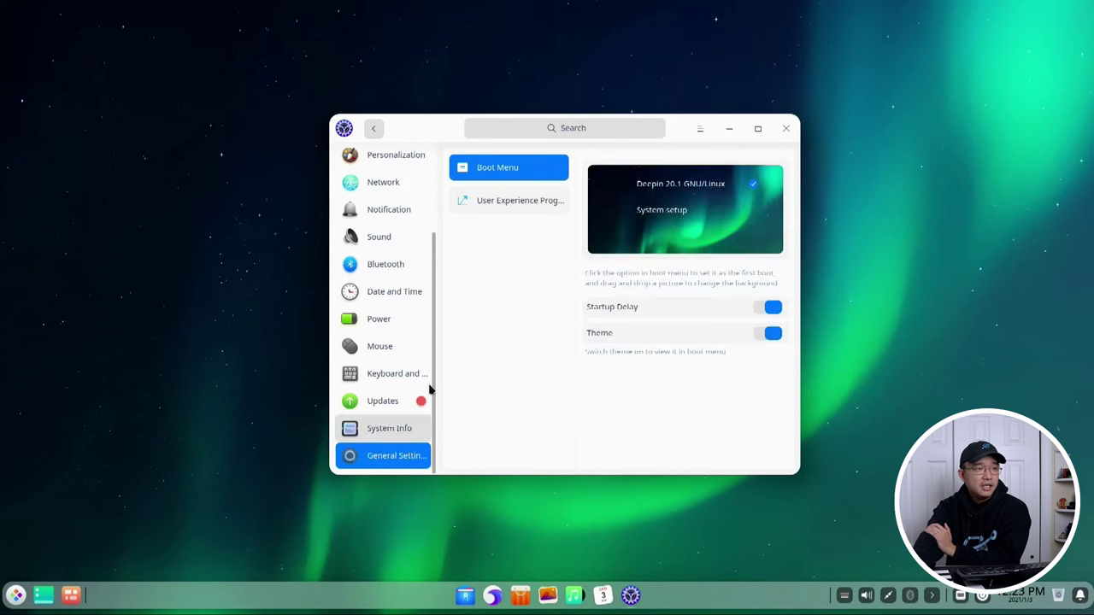
click(771, 334)
click(484, 365)
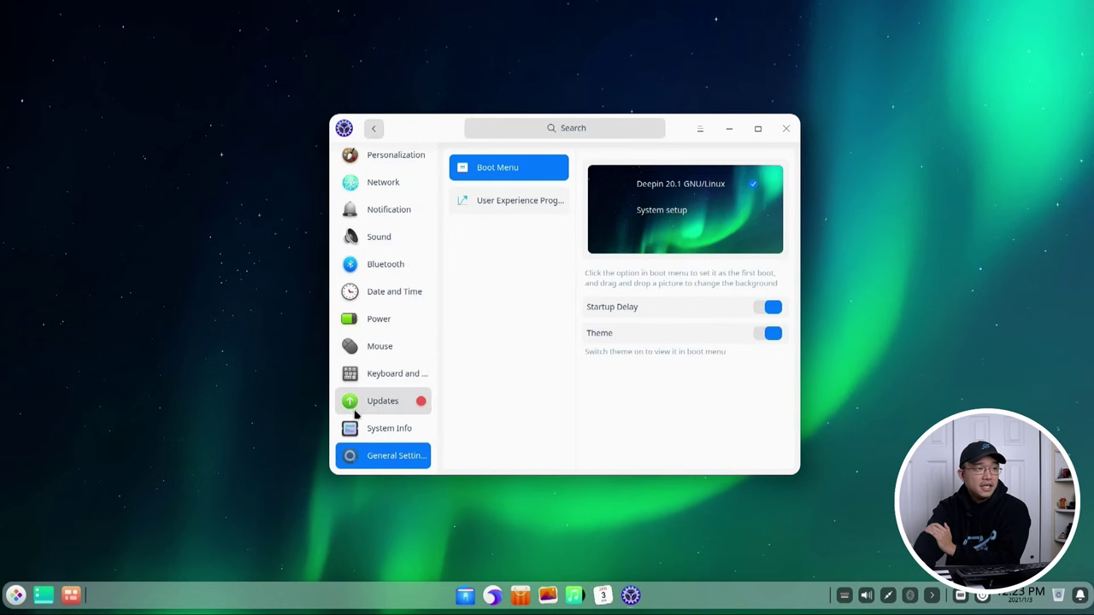
scroll(356, 413, up, 3)
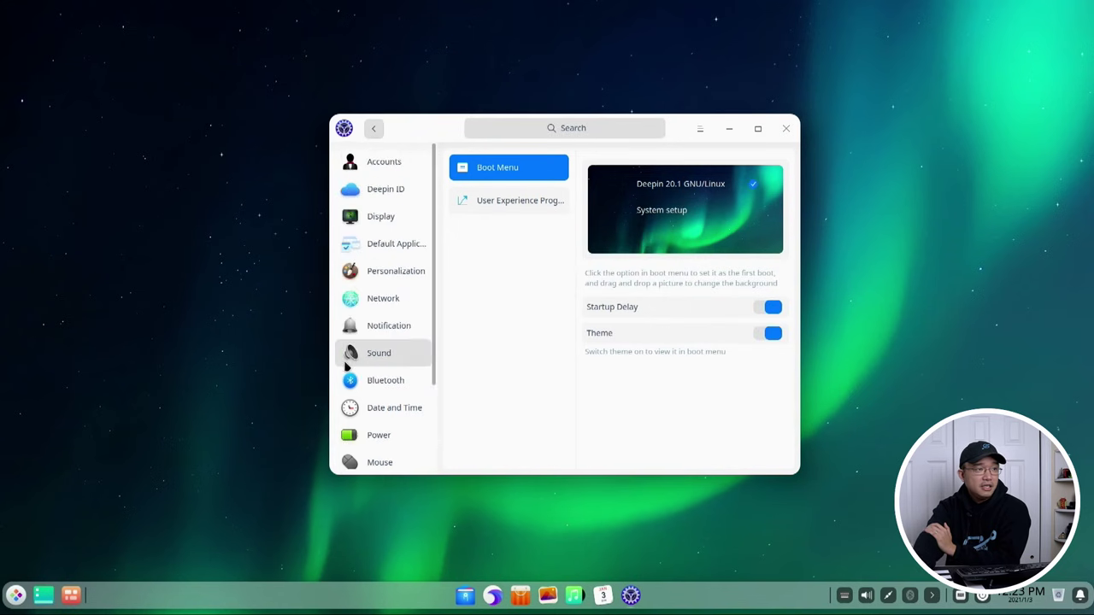
click(786, 128)
Step: Browse the launcher's application list, open Boot Maker to view its ISO image selection screen, and close it
click(16, 595)
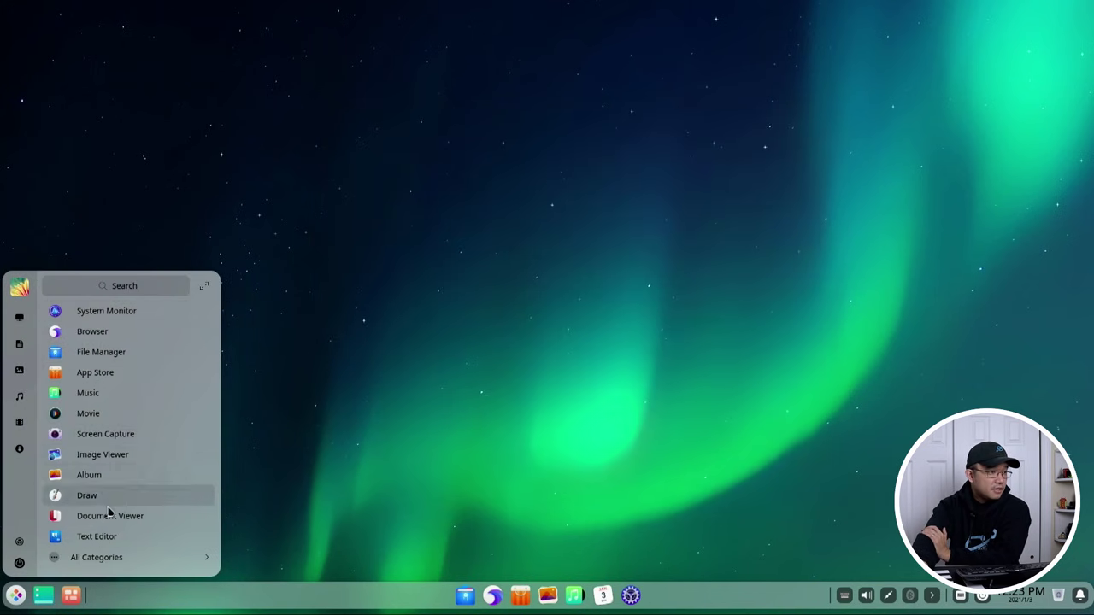
scroll(110, 516, down, 5)
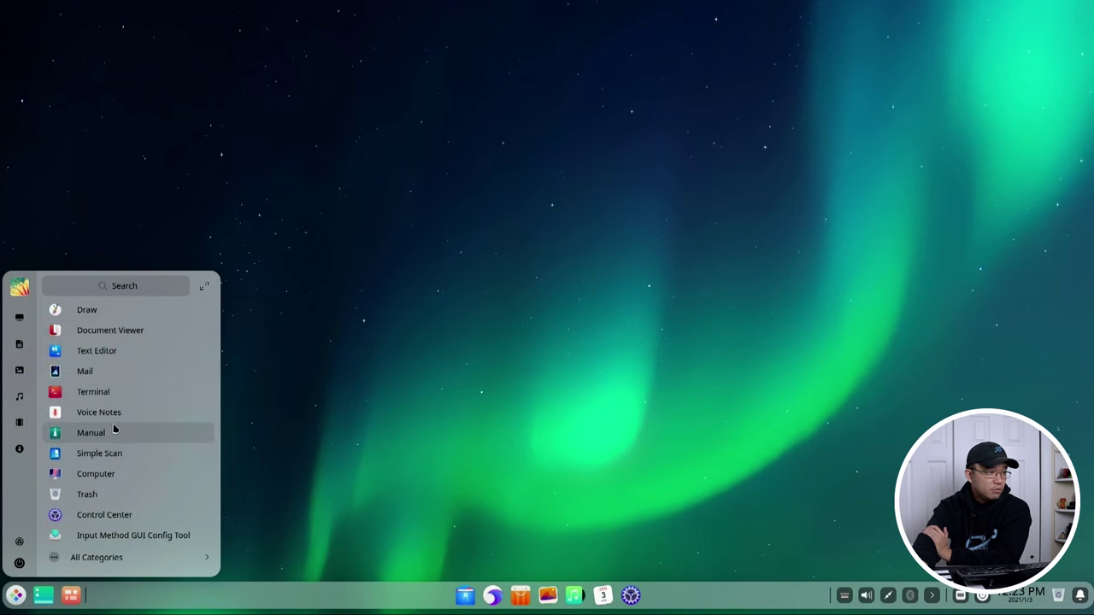
scroll(124, 432, down, 4)
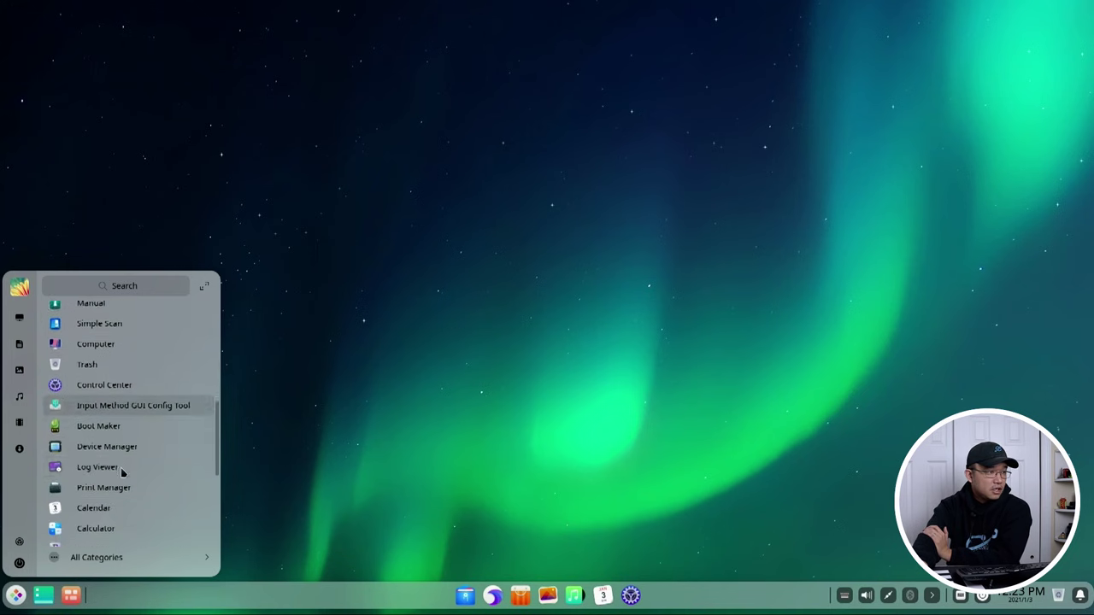
click(122, 423)
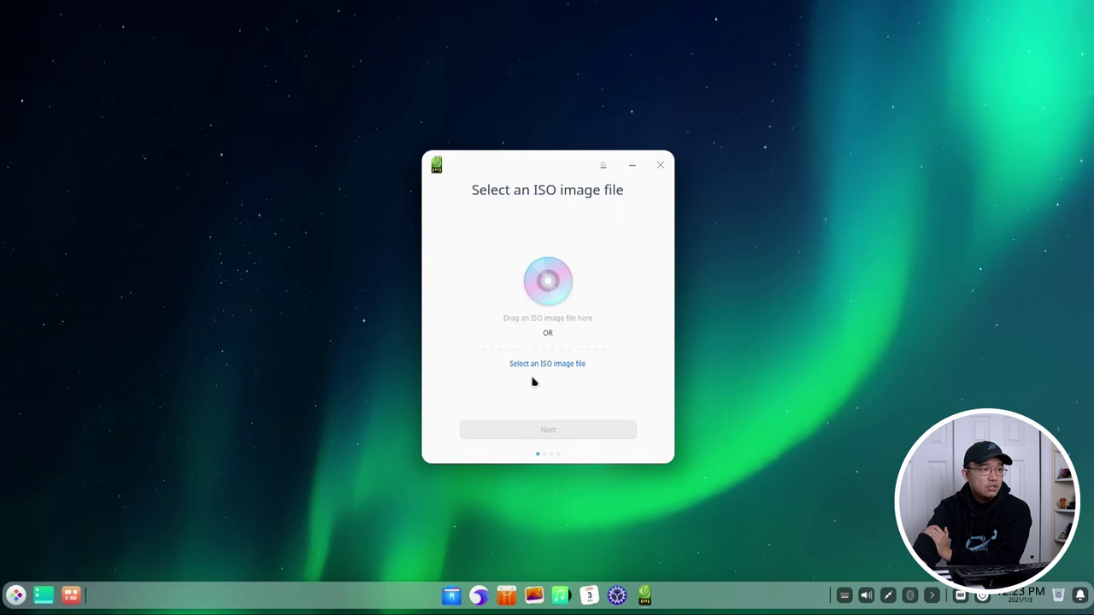
click(659, 165)
Step: Examine the remaining preinstalled applications in the launcher, down to the LibreOffice programs
click(16, 599)
scroll(135, 472, down, 5)
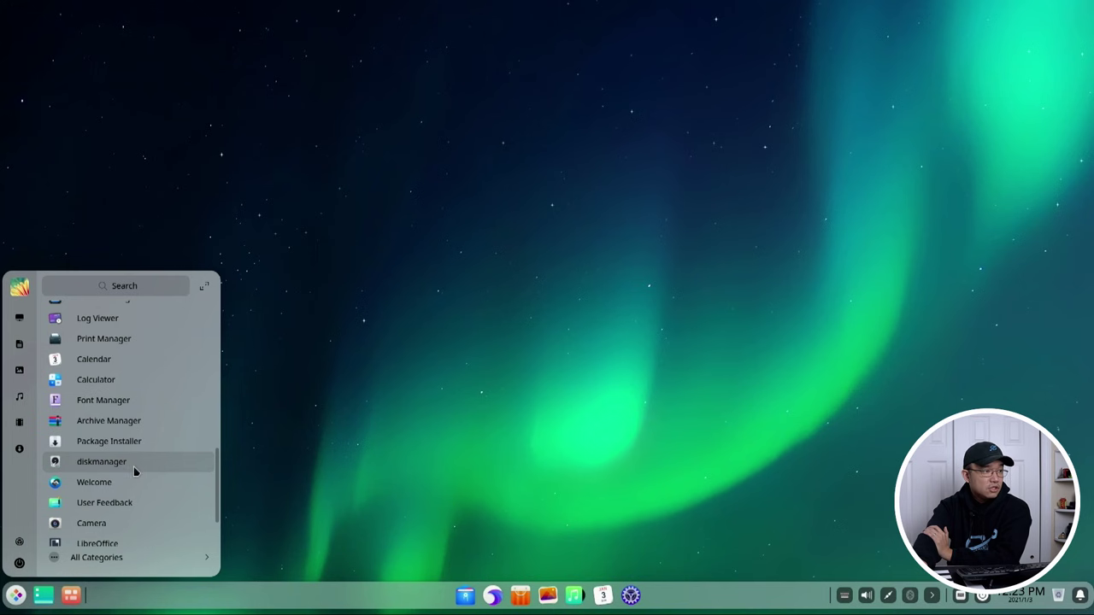
scroll(134, 472, down, 3)
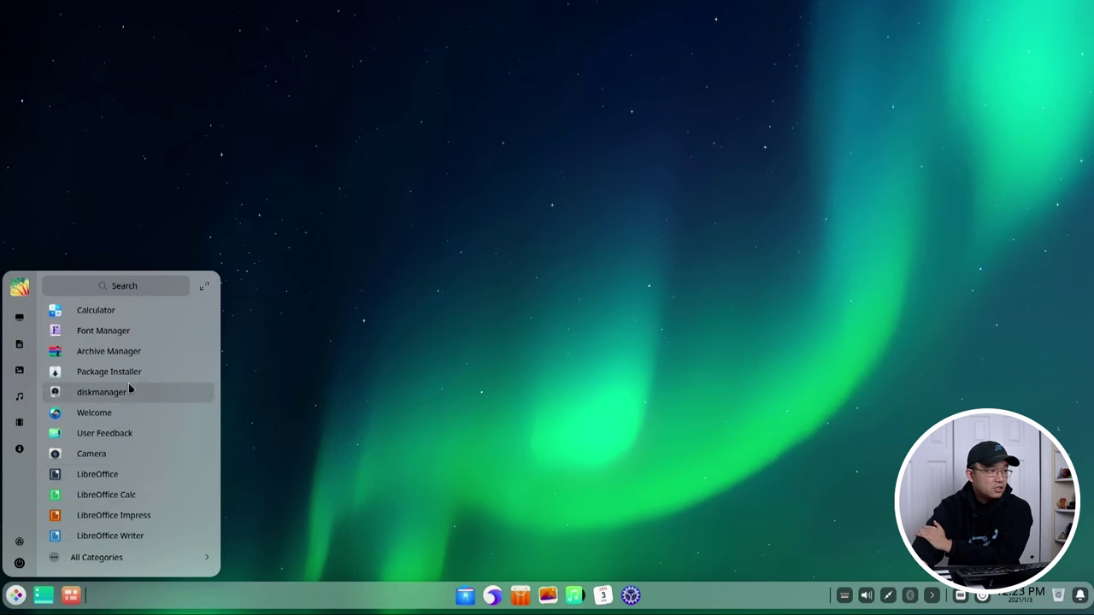
scroll(130, 389, up, 10)
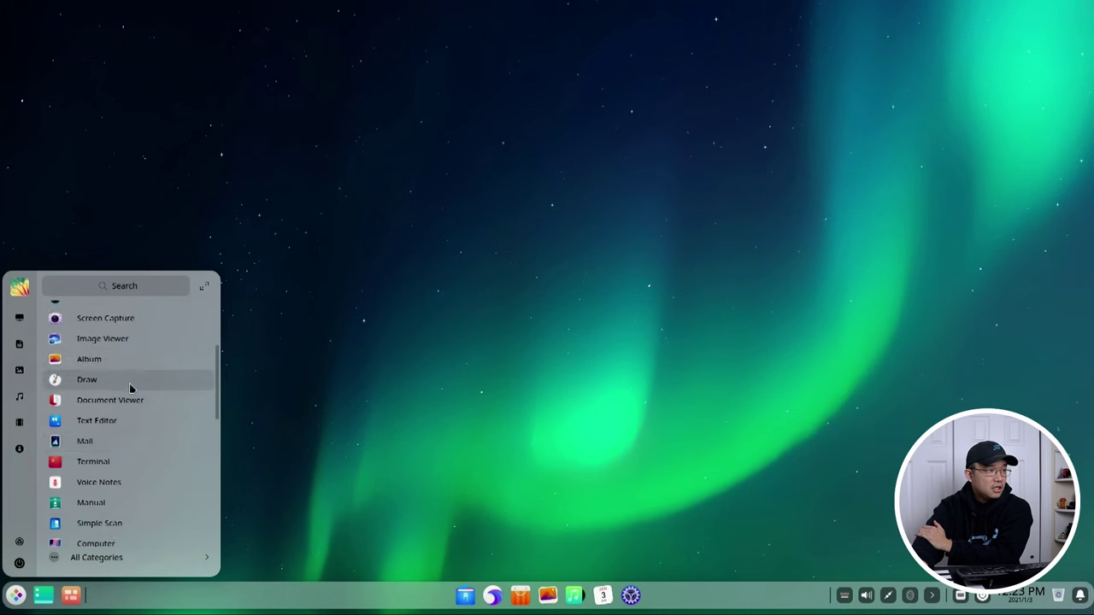
scroll(129, 383, up, 3)
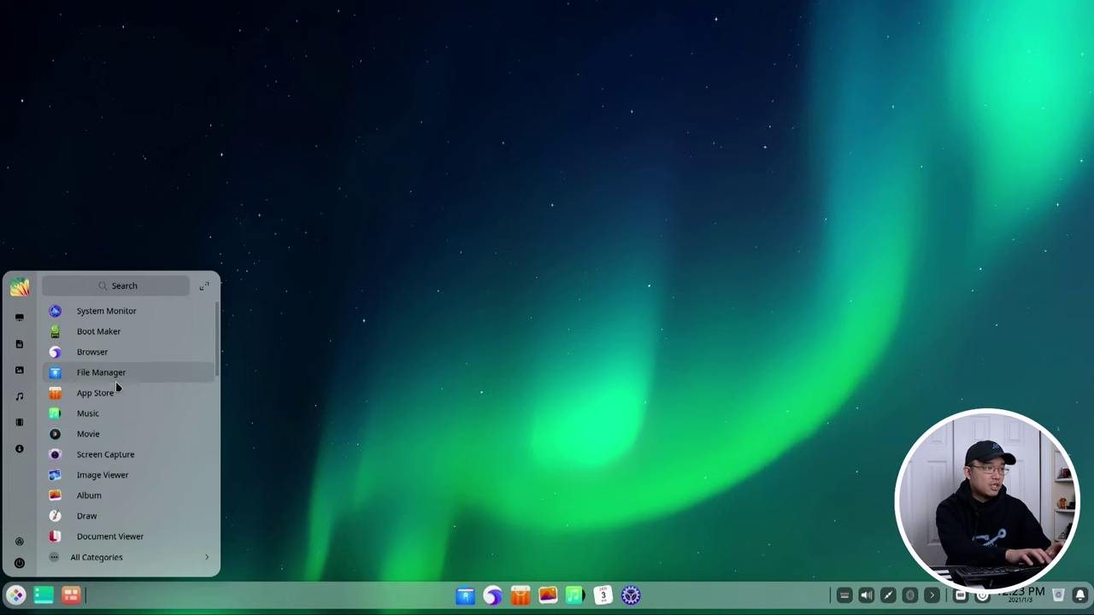
Step: Find System Monitor by searching for "sys", open it, and examine its running processes and system services
text(sys)
click(75, 312)
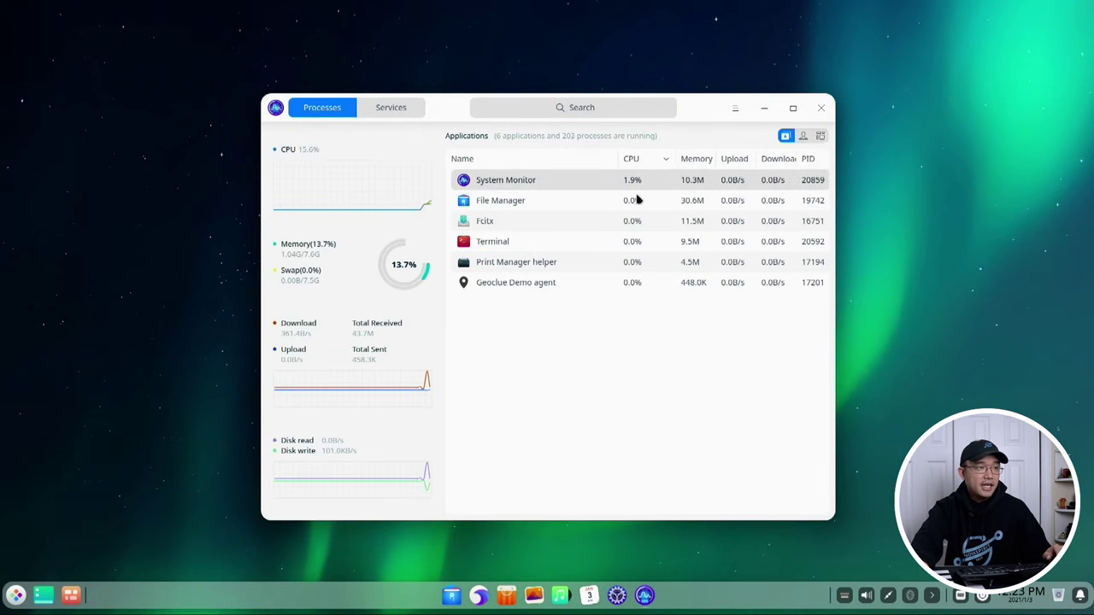
click(390, 107)
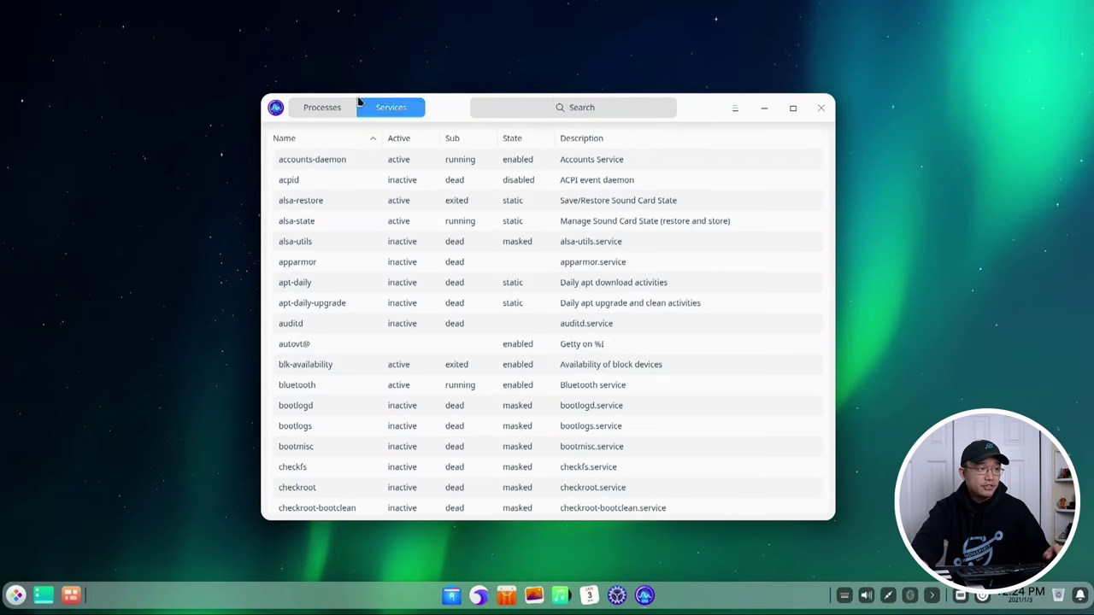
scroll(450, 439, down, 15)
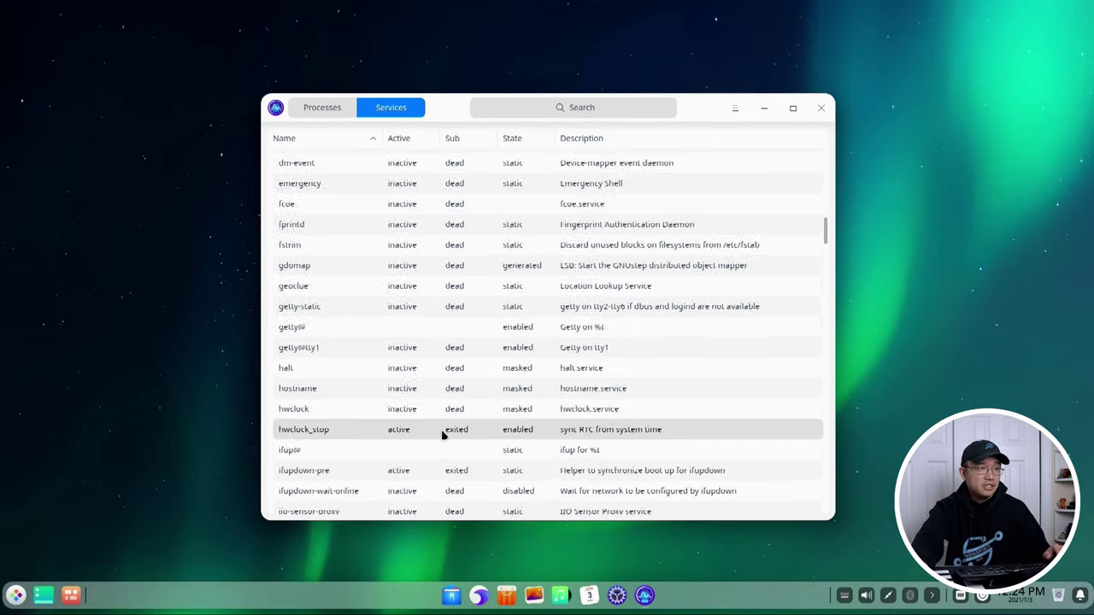
scroll(442, 436, up, 15)
click(323, 111)
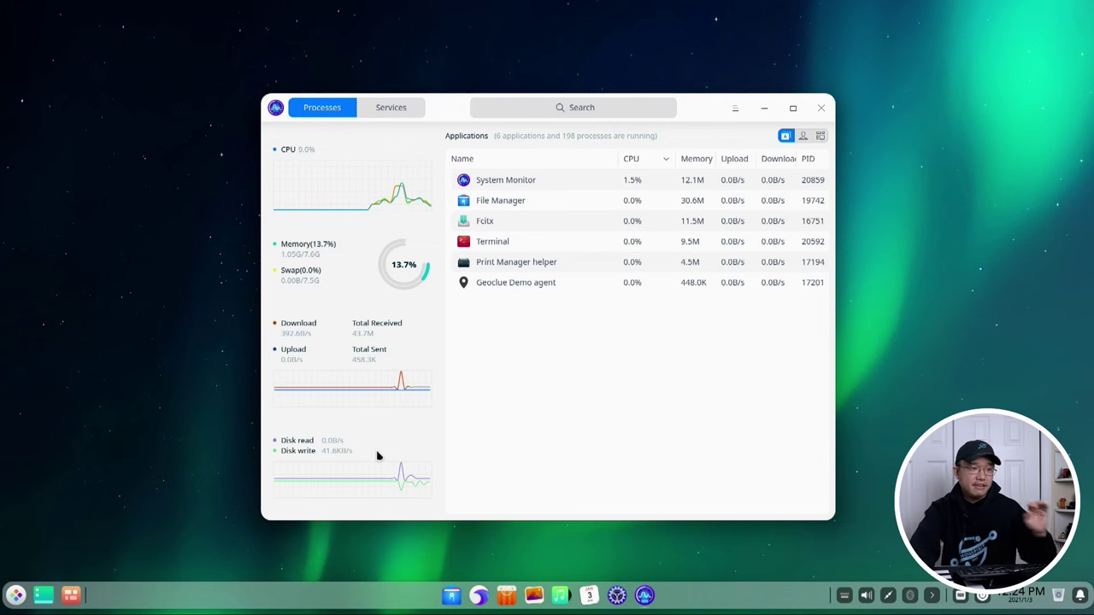
Step: Show and dismiss the application launcher a few times, closing the System Monitor window in between
click(9, 595)
click(9, 596)
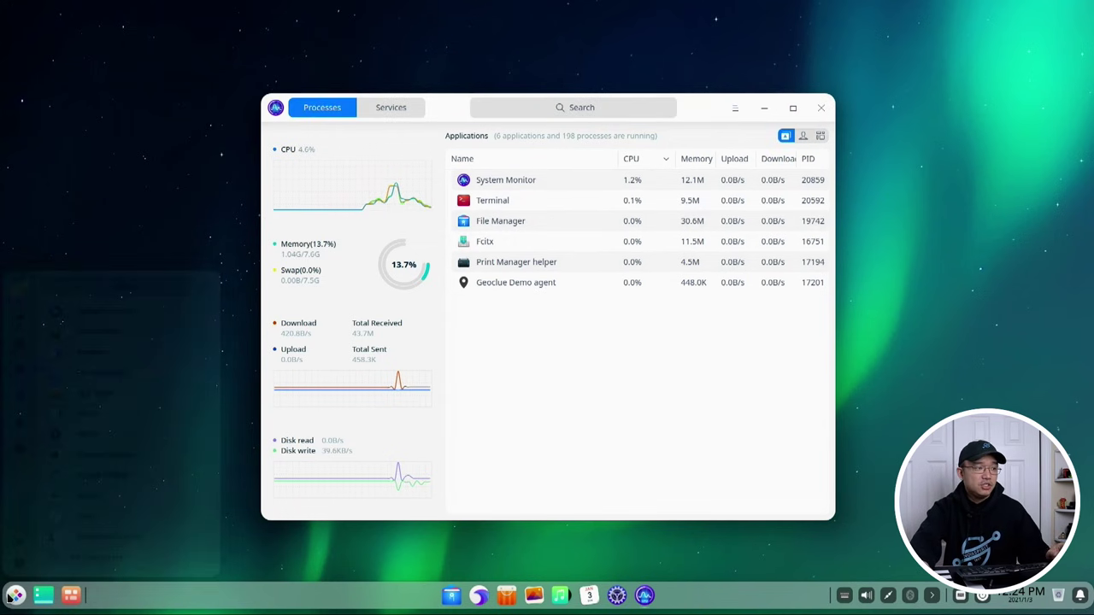
click(13, 600)
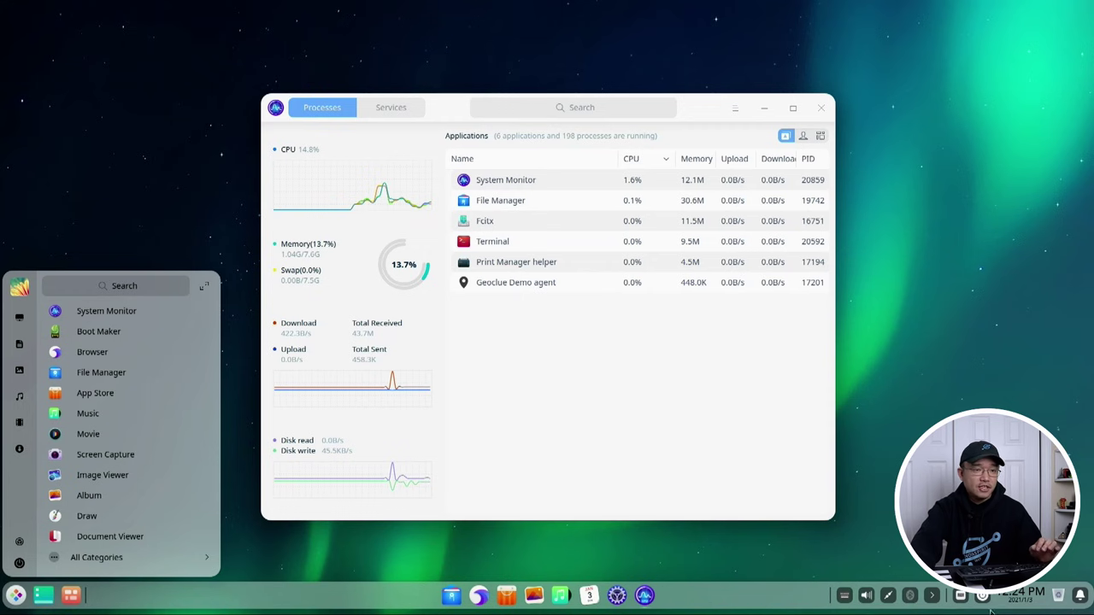
click(932, 547)
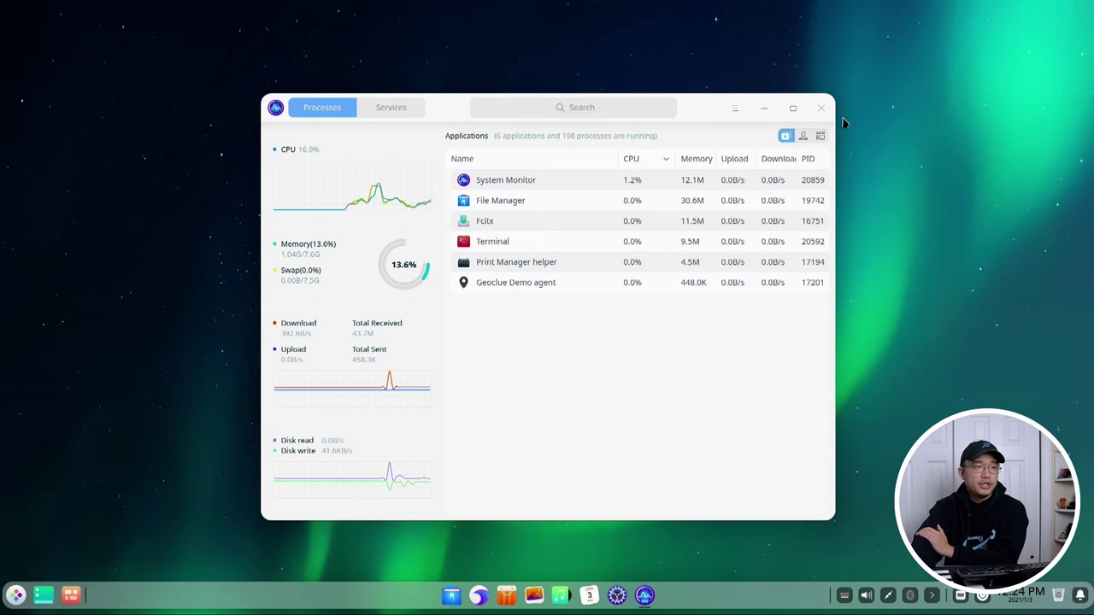
click(820, 110)
click(17, 590)
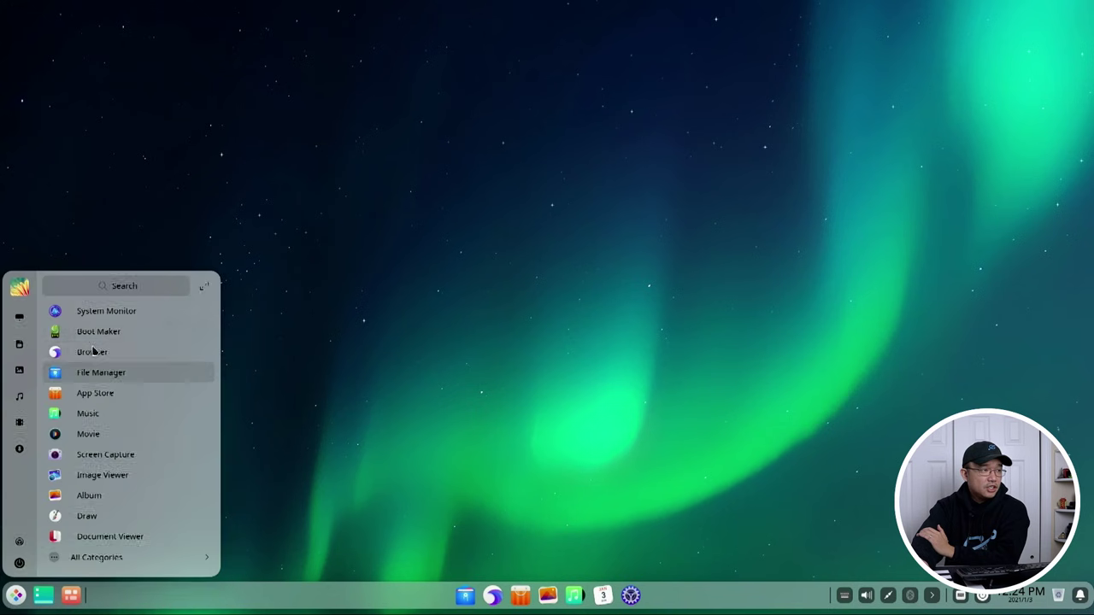
click(571, 427)
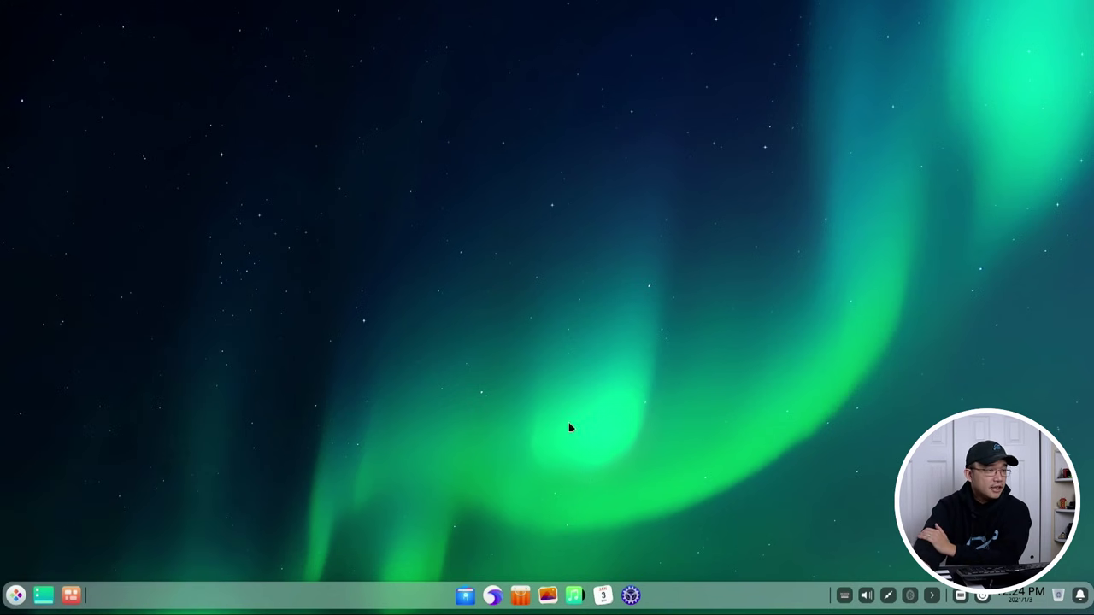
Step: Reopen the Control Center, revisit the display resolution, personalization settings and category list, and close it
click(634, 597)
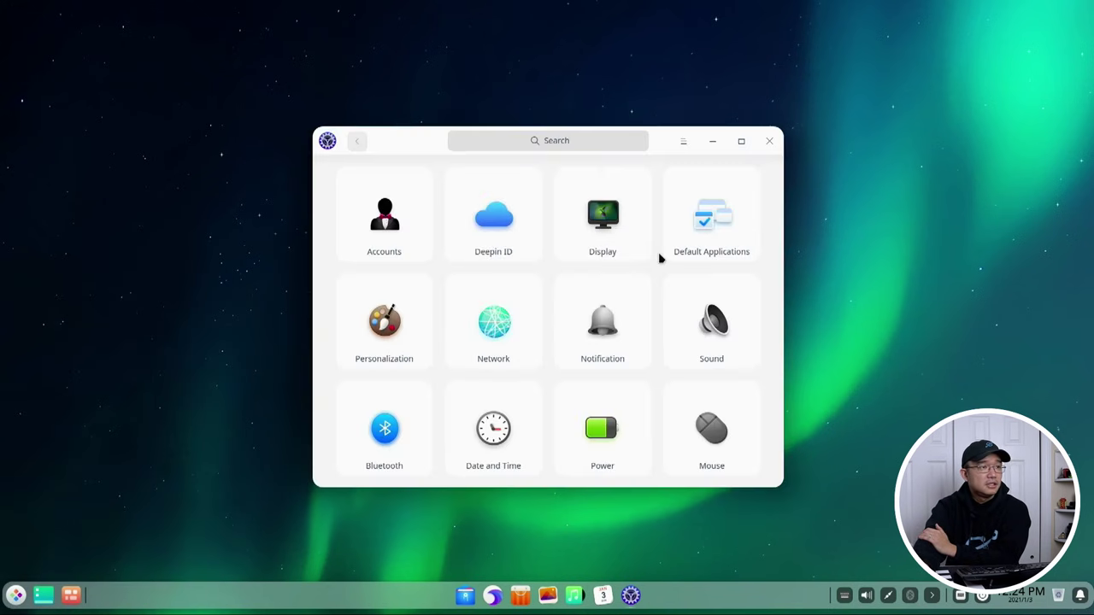
click(602, 224)
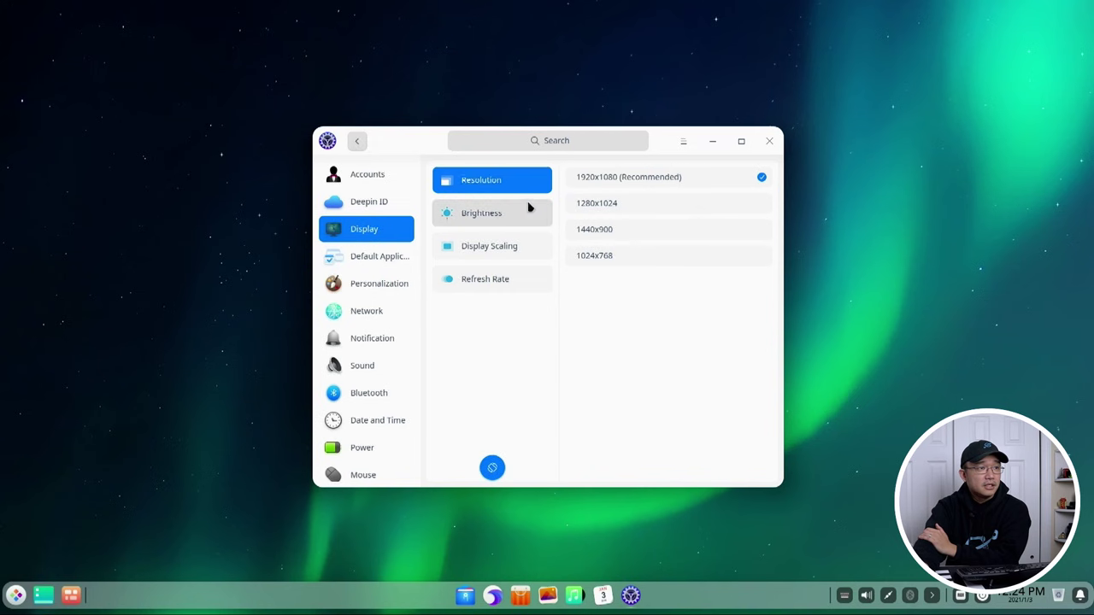
click(372, 282)
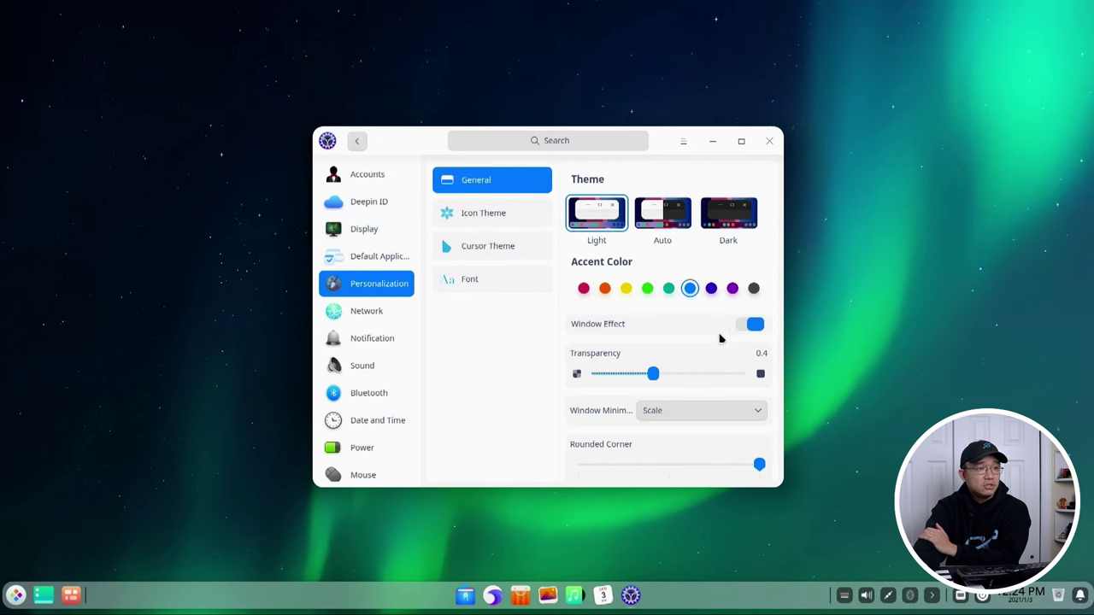
scroll(720, 338, down, 1)
scroll(707, 372, up, 1)
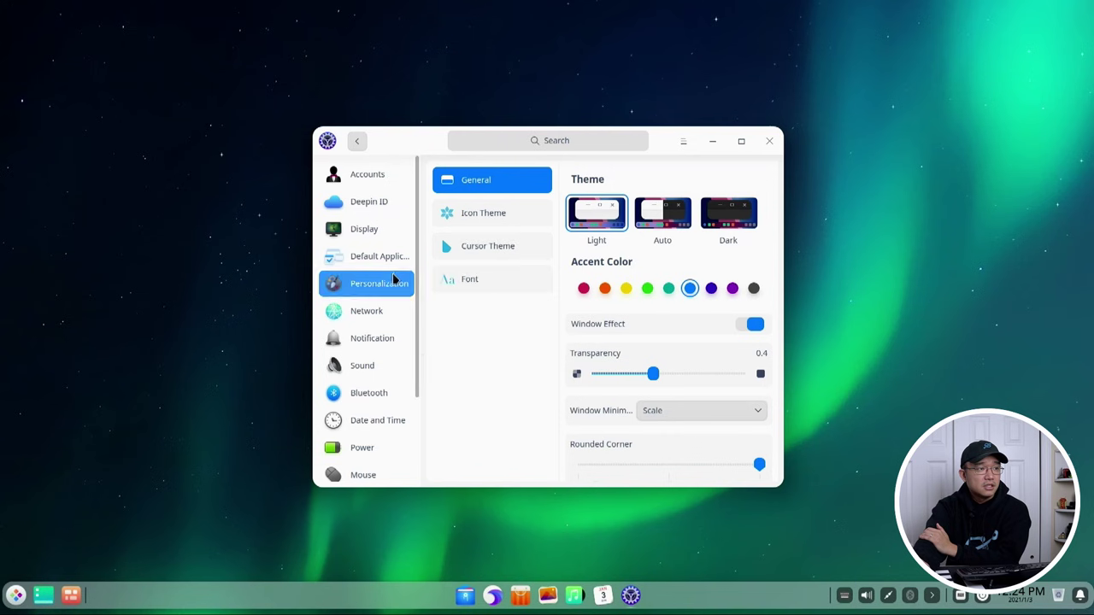
scroll(373, 371, down, 3)
scroll(372, 372, down, 1)
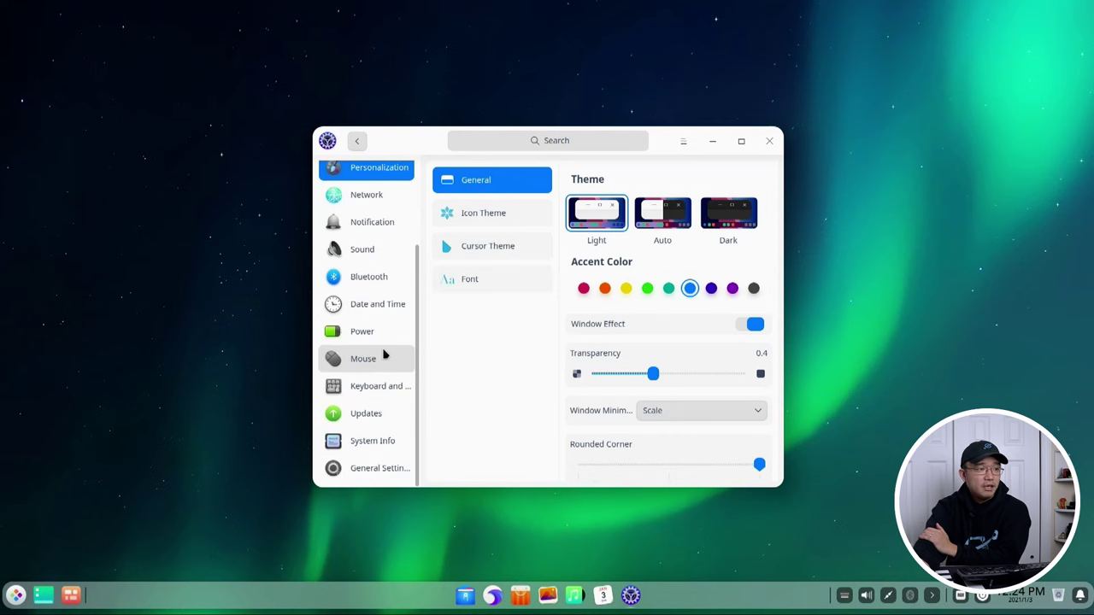
scroll(380, 393, up, 4)
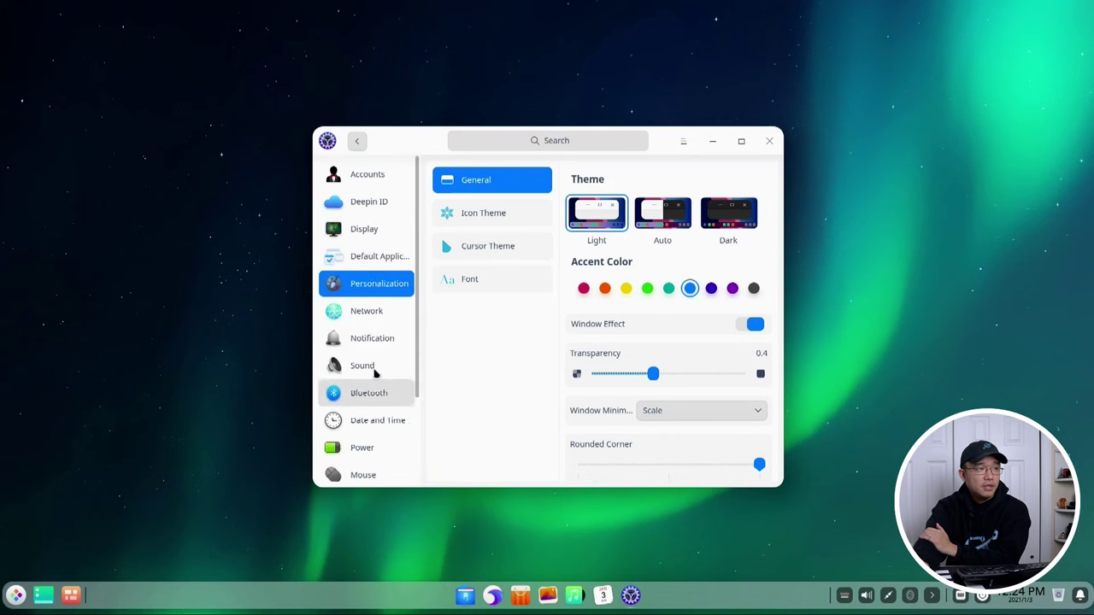
click(355, 144)
click(769, 142)
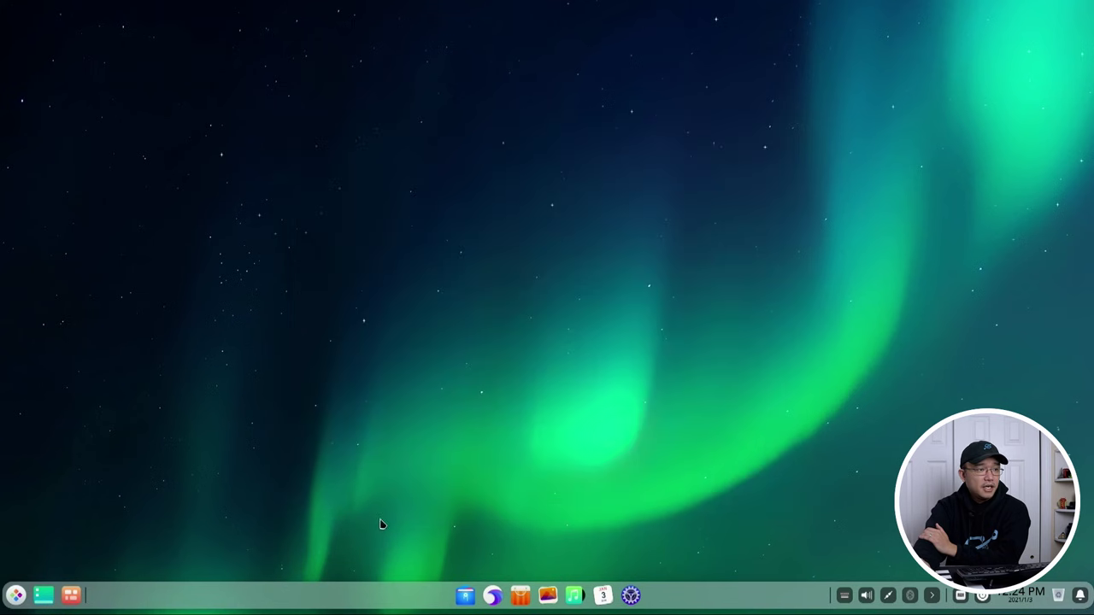
Step: Look over the dock's status and location options and switch its mode to the slim full-width taskbar with left-aligned icons
right_click(361, 603)
mouse_move(389, 588)
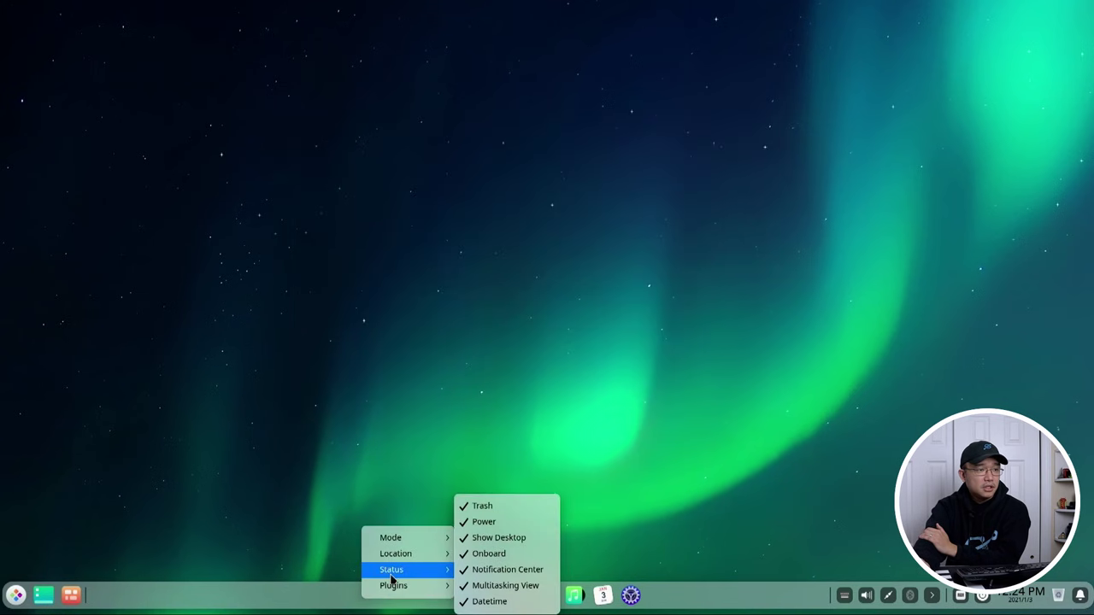
mouse_move(403, 560)
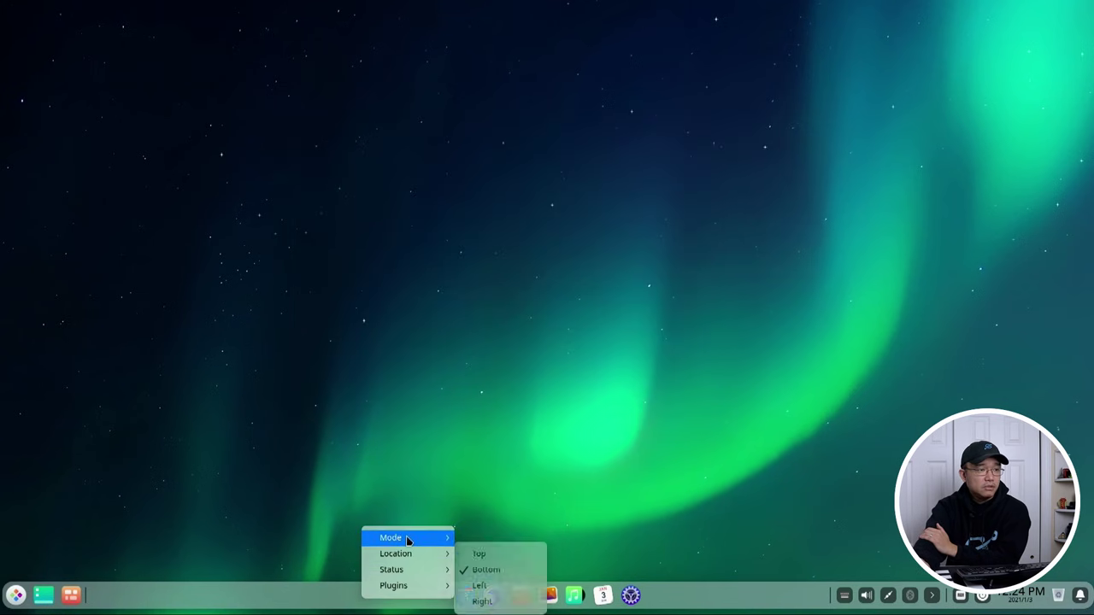
mouse_move(410, 540)
click(481, 555)
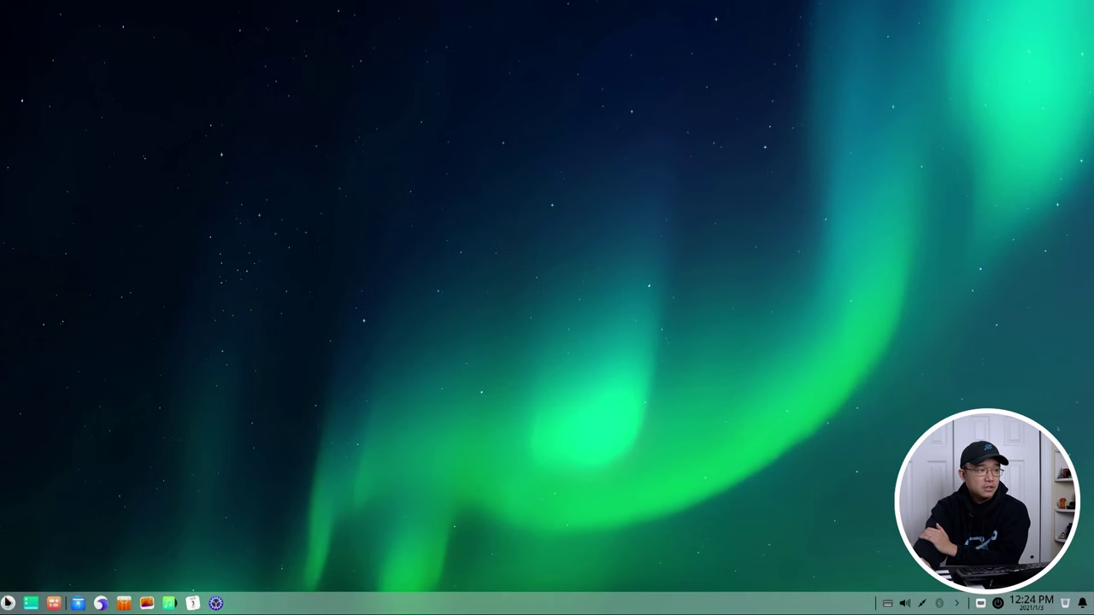
Step: Open the application launcher from the full-width dock to check its placement, and dismiss it
click(6, 602)
click(3, 605)
click(3, 605)
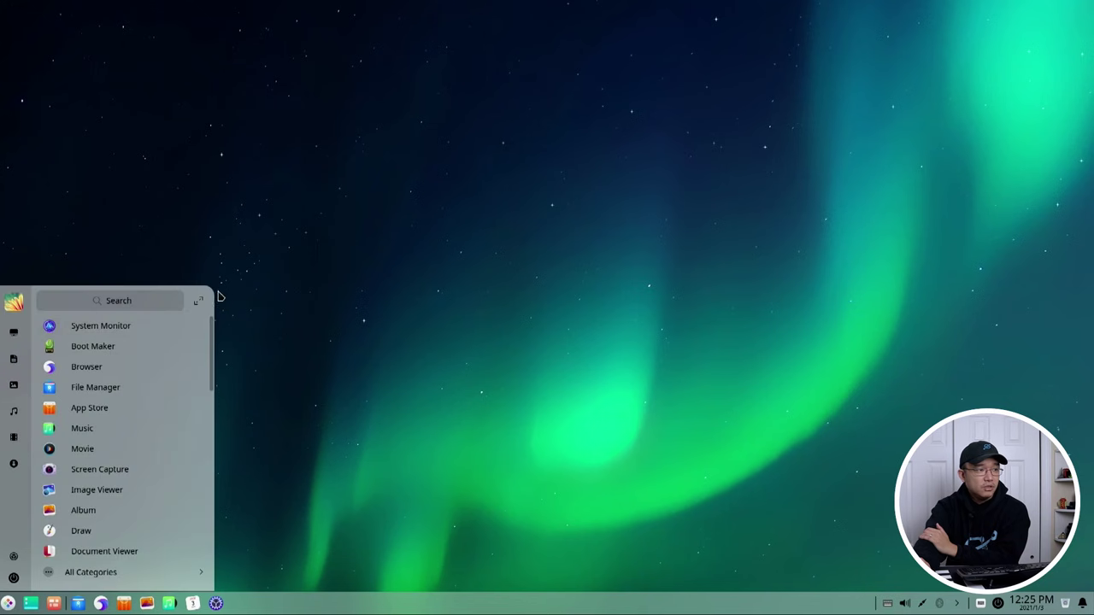
click(352, 472)
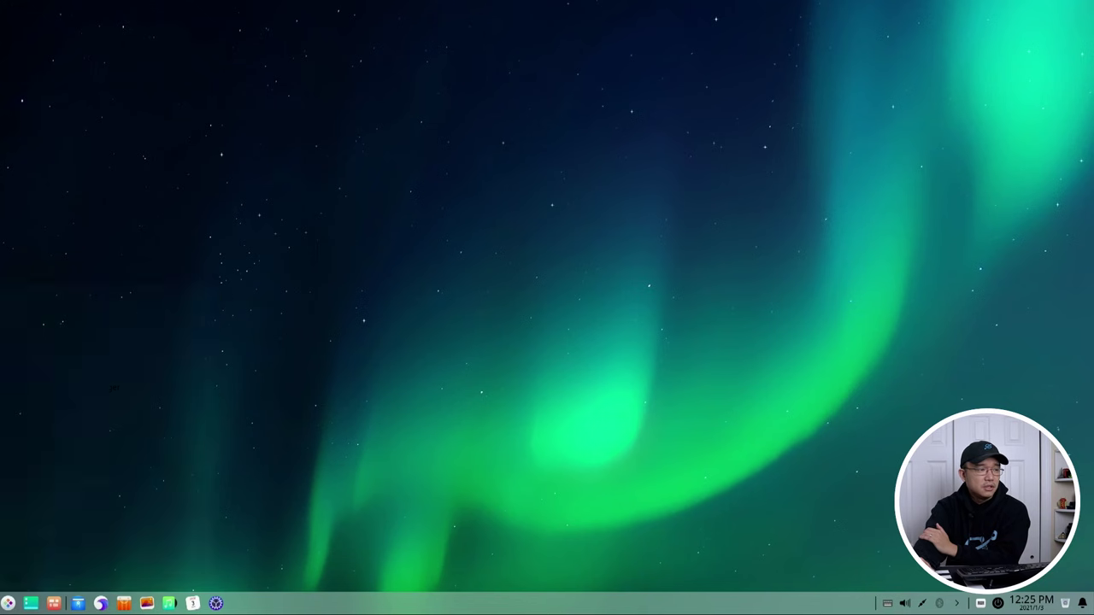
Step: Switch the dock's mode back from the slim taskbar to the larger dock with centered application icons
right_click(344, 608)
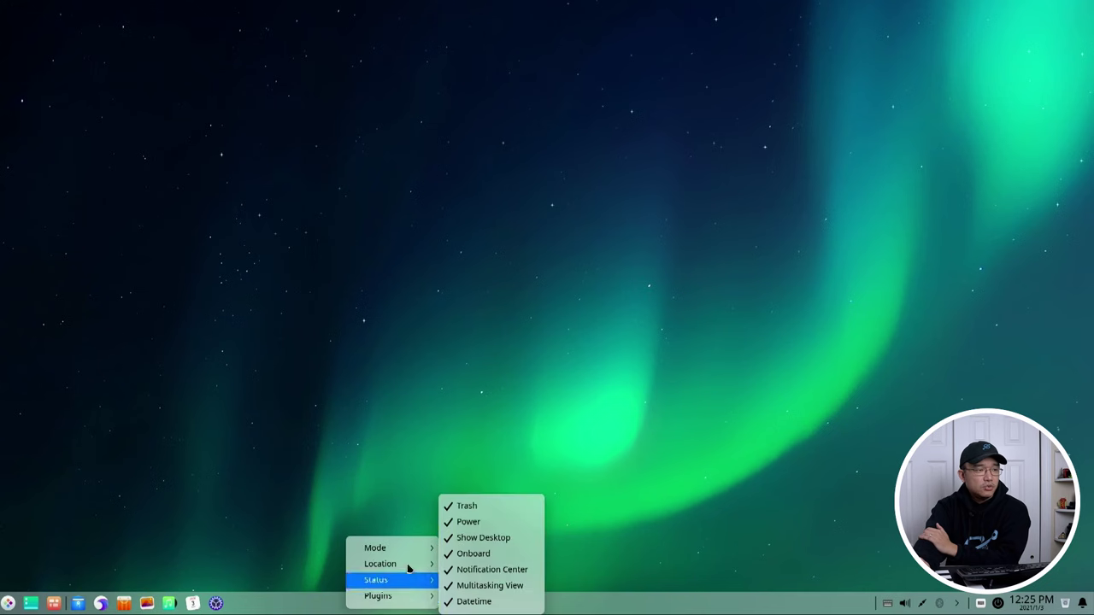
mouse_move(380, 548)
click(472, 549)
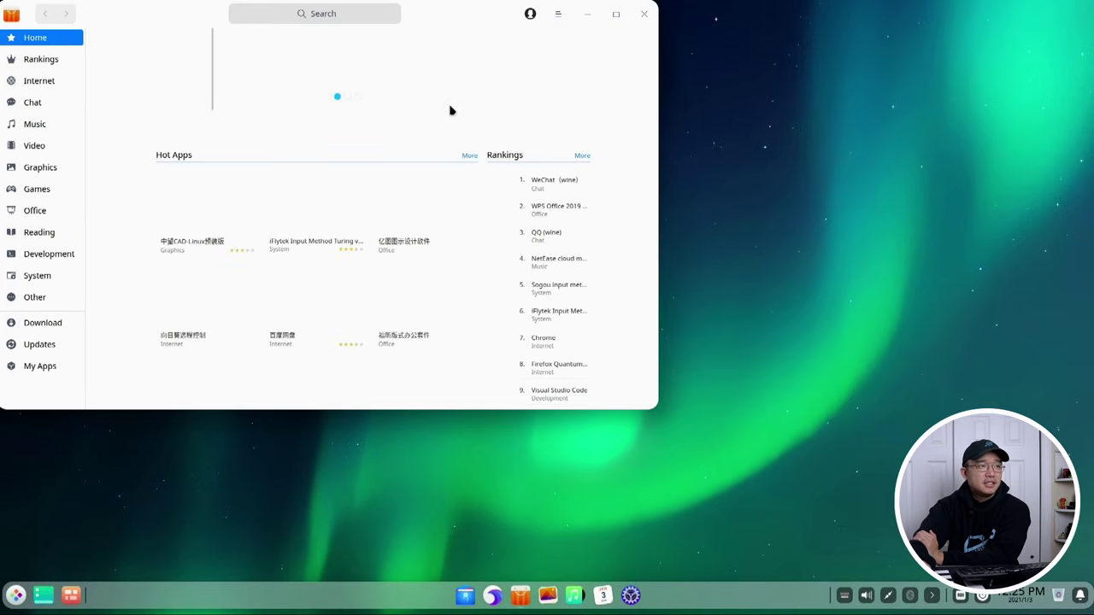
Step: Look over the App Store's home page, install Steam from the Games category and minimize the store window
drag(483, 23, 632, 133)
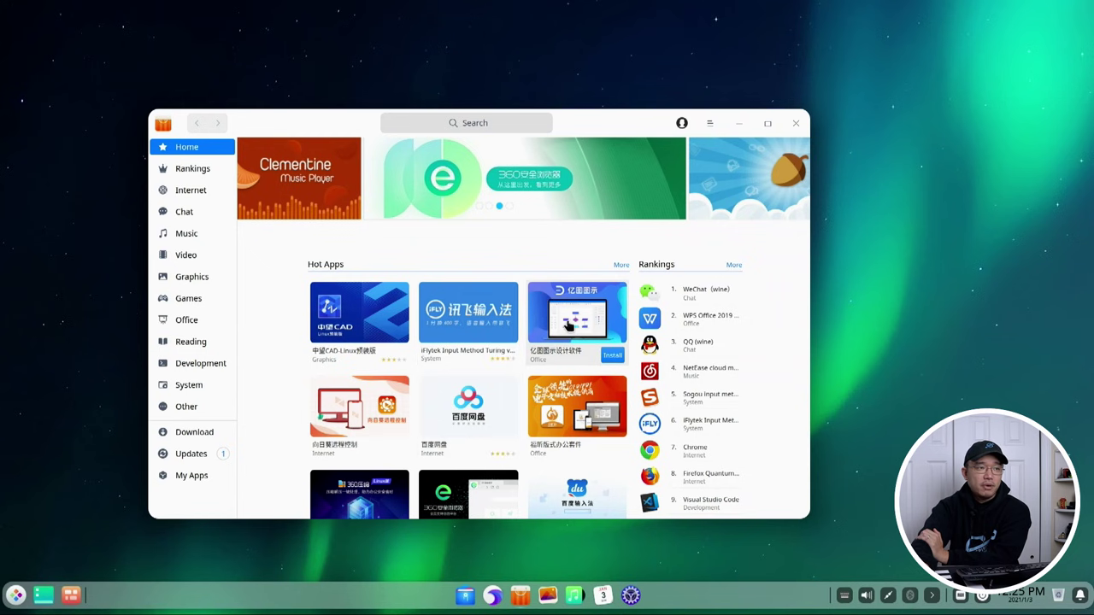
scroll(569, 332, down, 3)
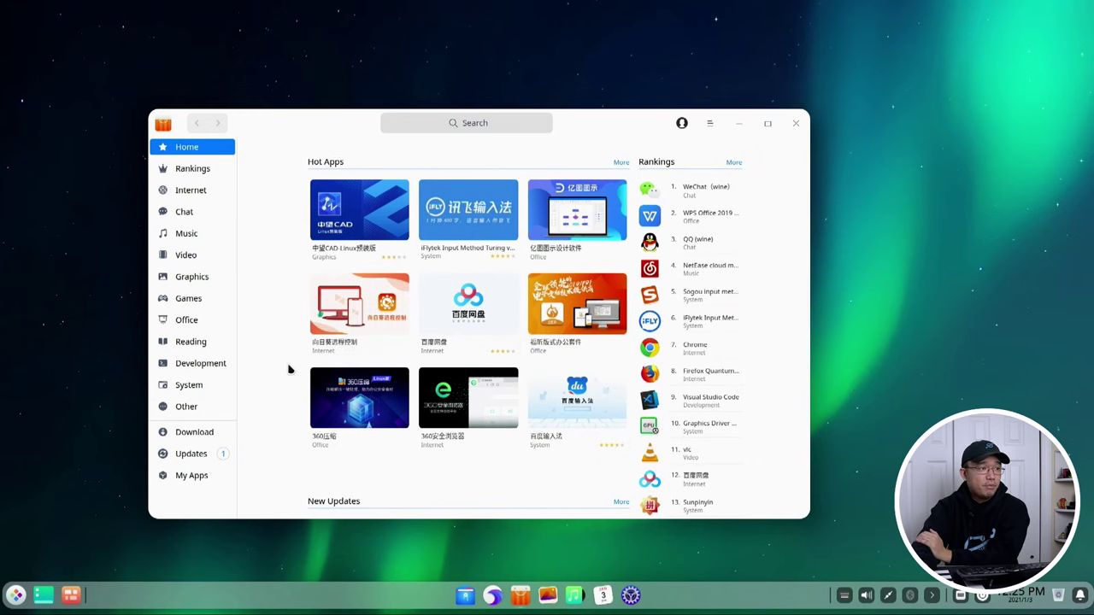
click(184, 301)
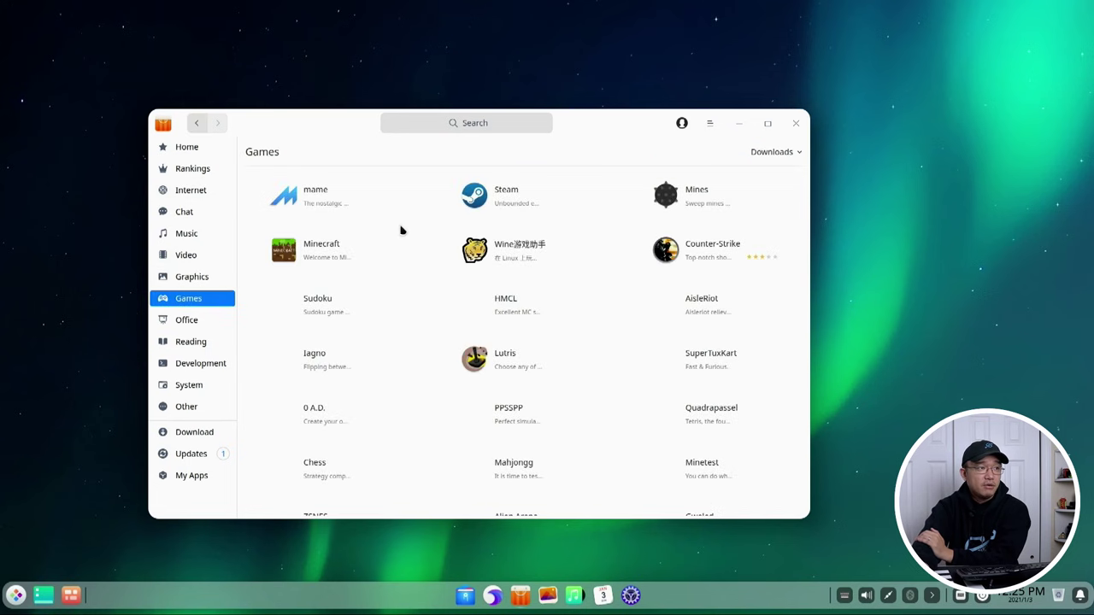
click(502, 200)
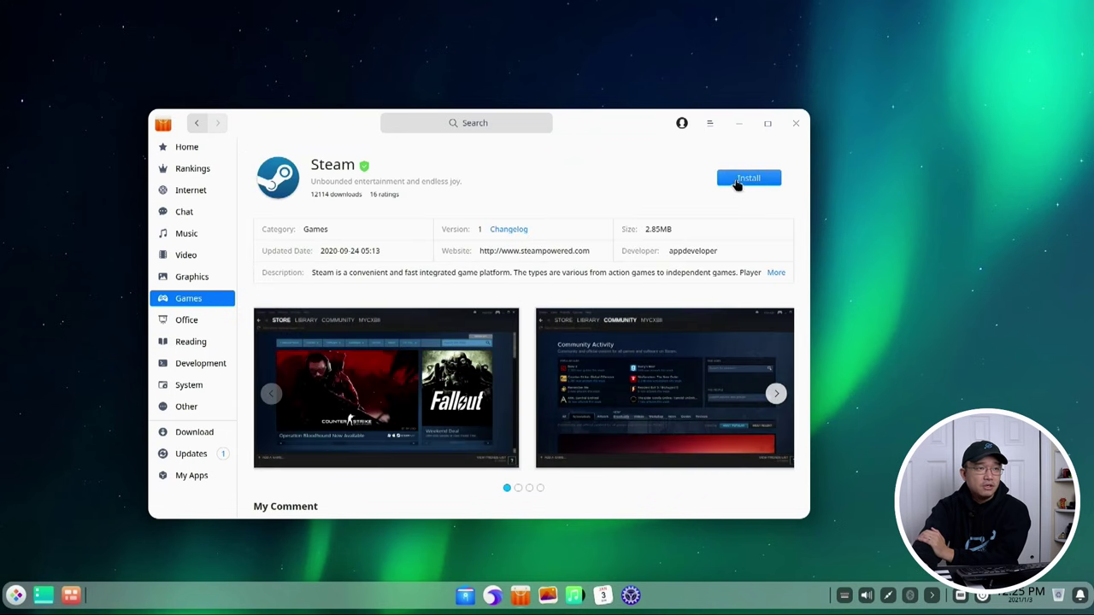
click(737, 181)
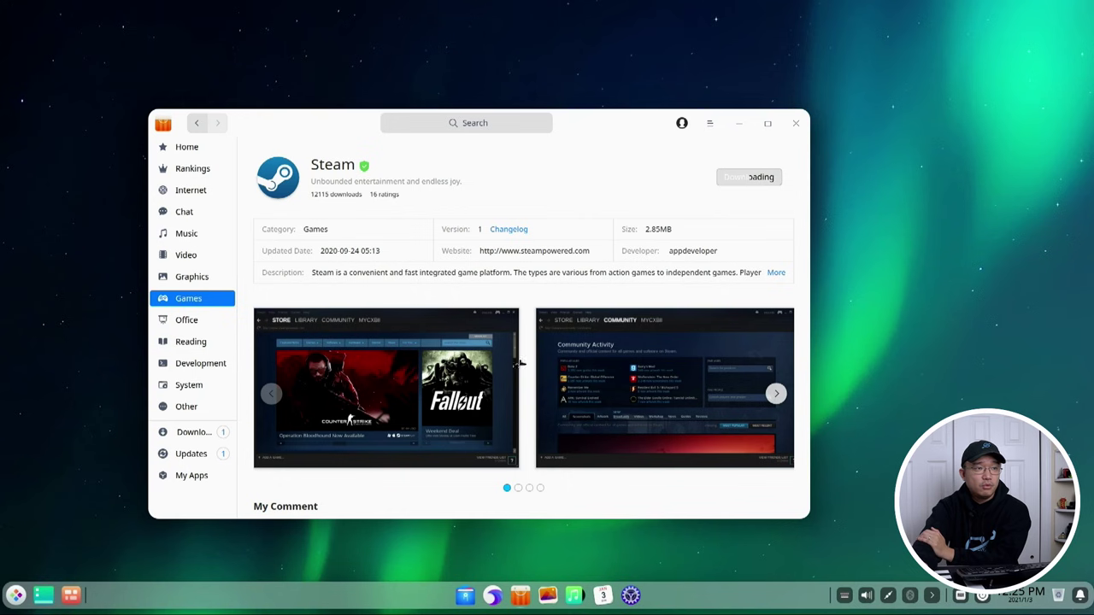
click(739, 124)
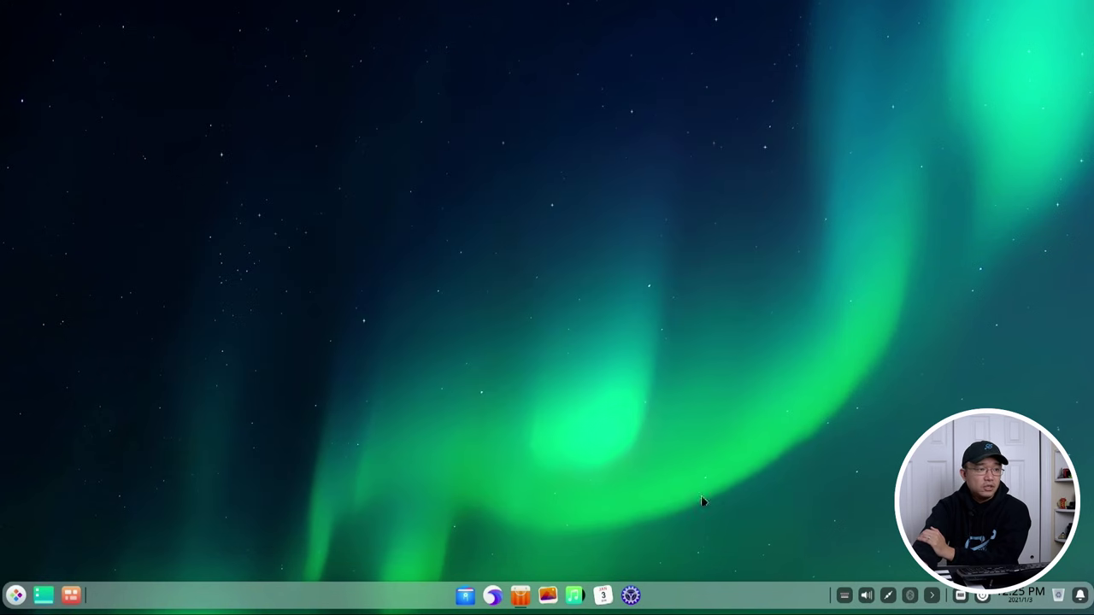
Step: Open the file manager, center its window, and view and close its About information
click(463, 592)
drag(483, 130, 437, 92)
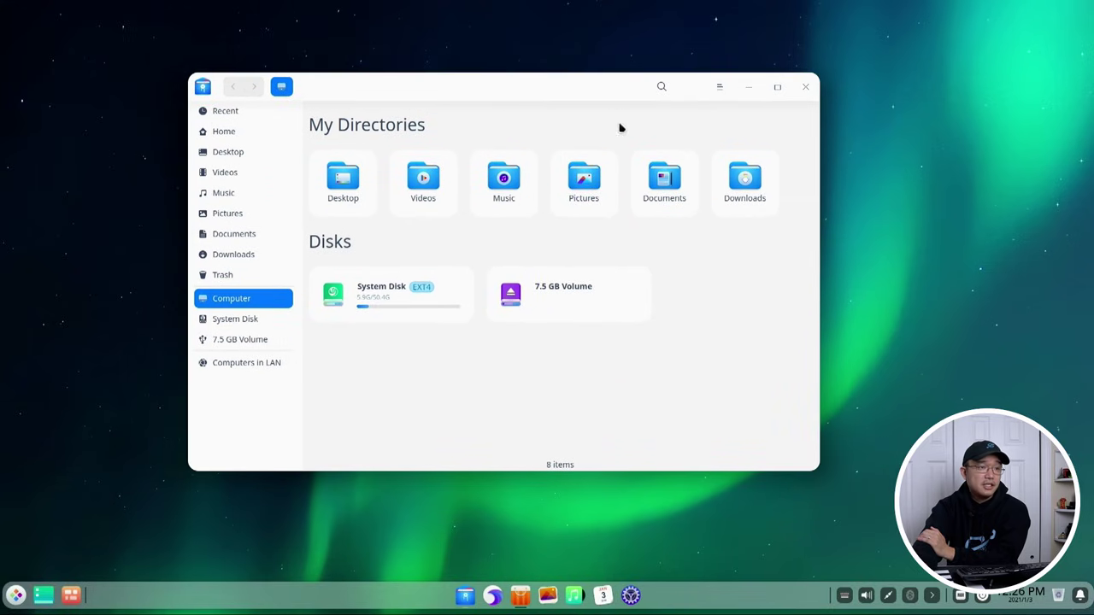
click(719, 87)
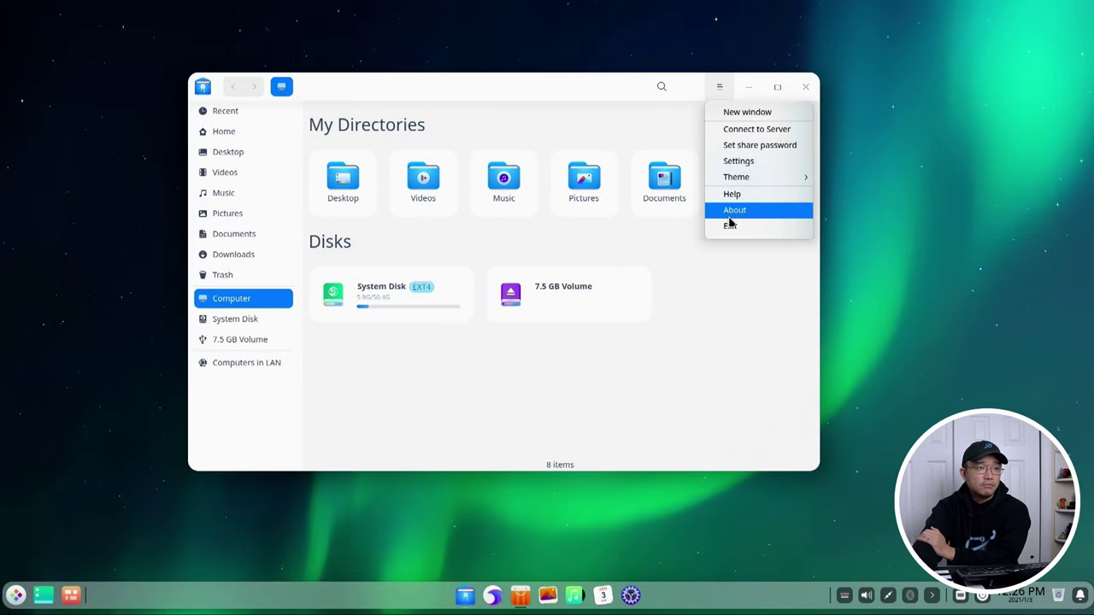
click(729, 215)
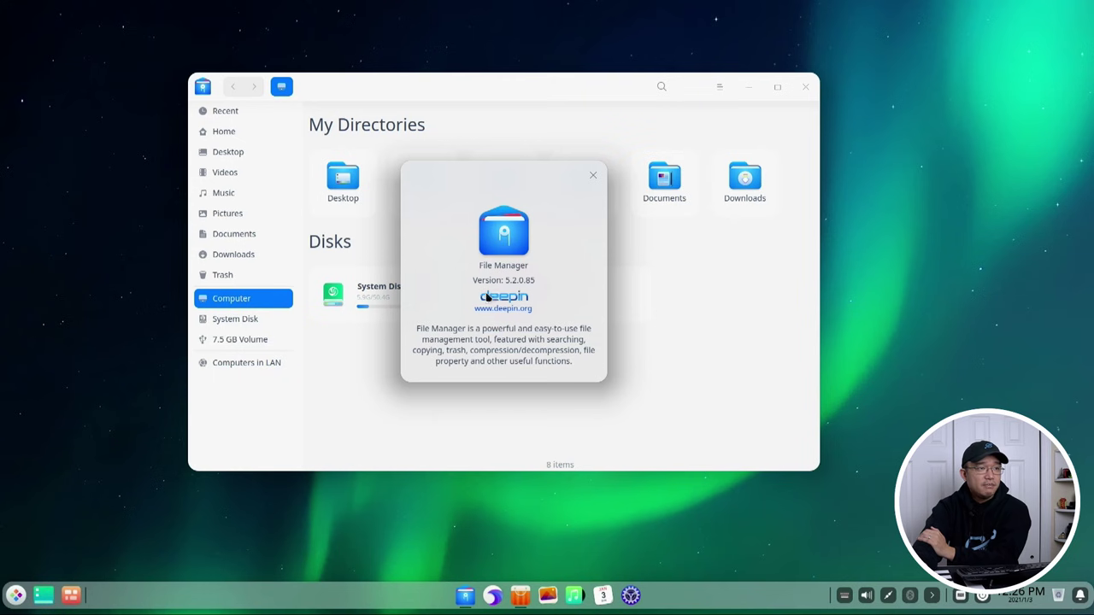
click(592, 174)
Step: Open the Home folder in the file manager and try out selecting the folders in it
click(225, 133)
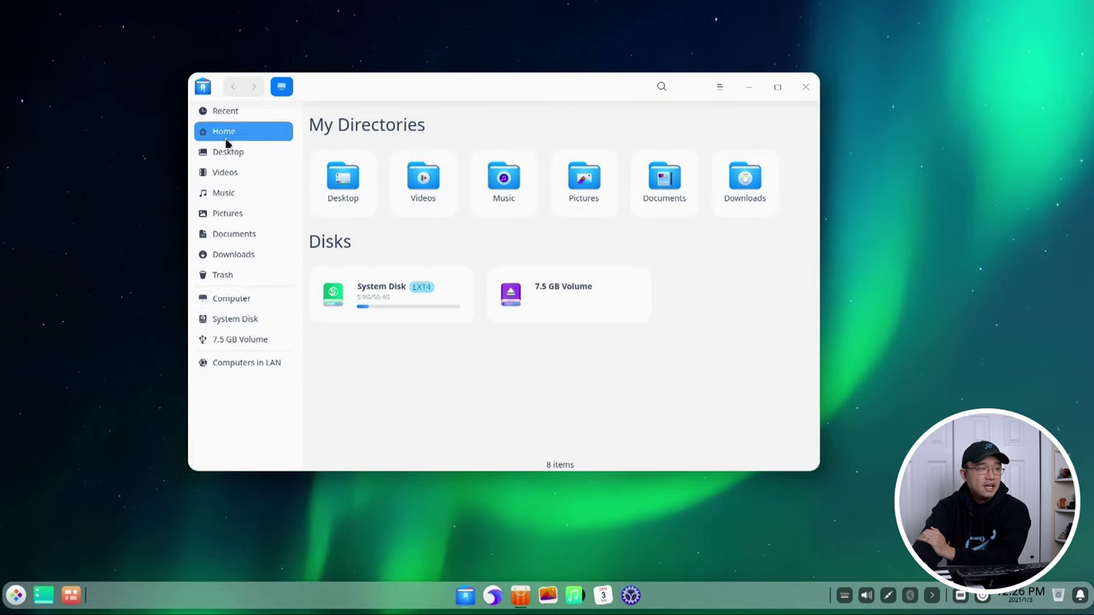
key(ctrl+a)
click(625, 266)
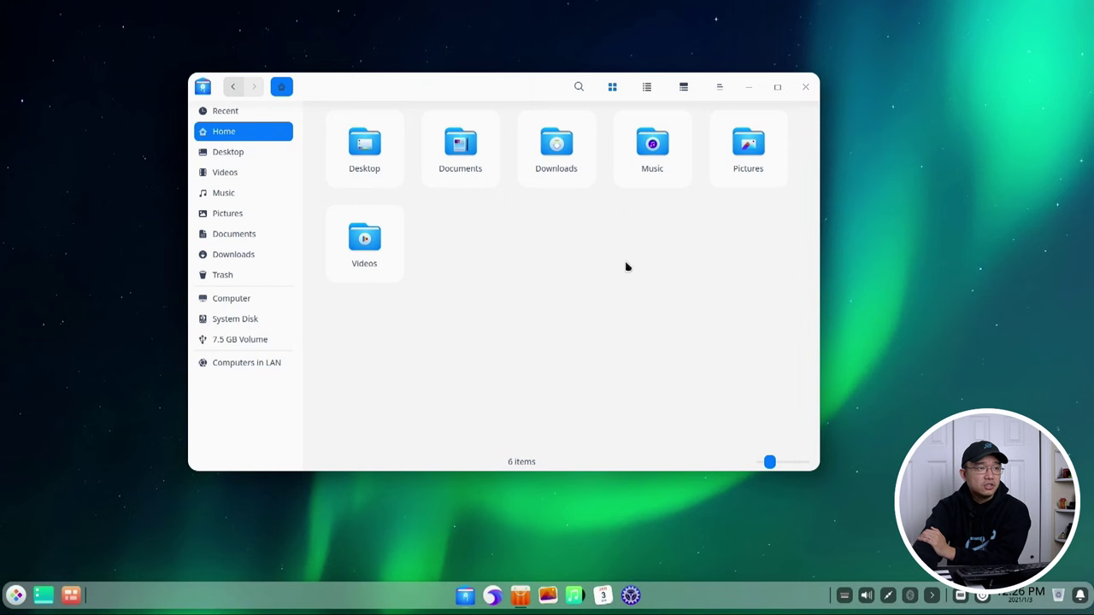
drag(523, 259, 596, 110)
drag(560, 229, 761, 169)
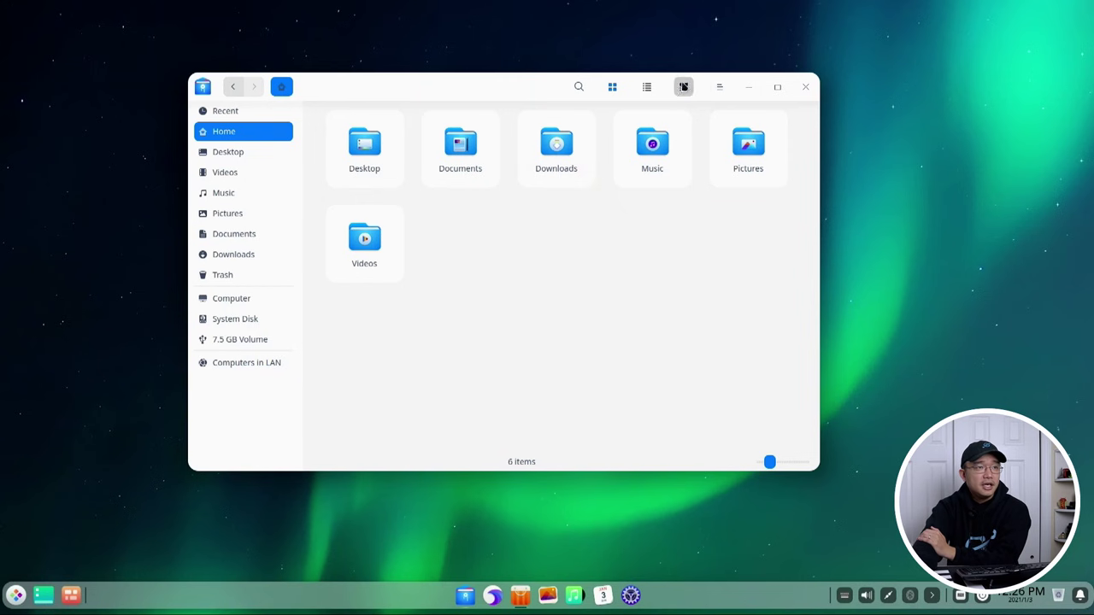
Step: Show the Home folder in list view and in icon view, resizing the file manager window to check the layout
click(646, 88)
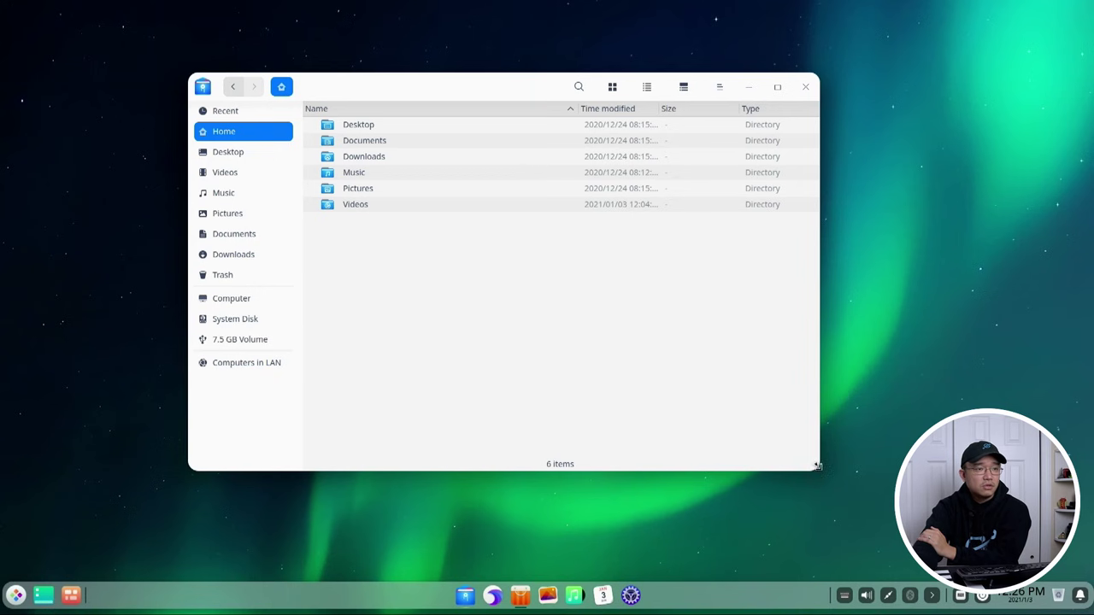
drag(818, 465, 750, 453)
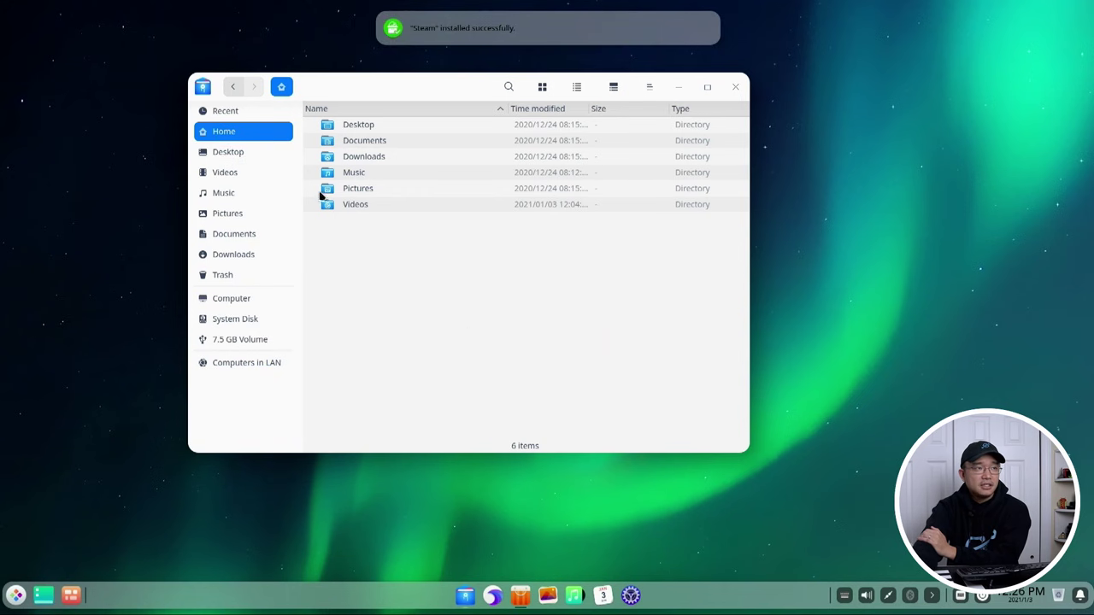
click(542, 86)
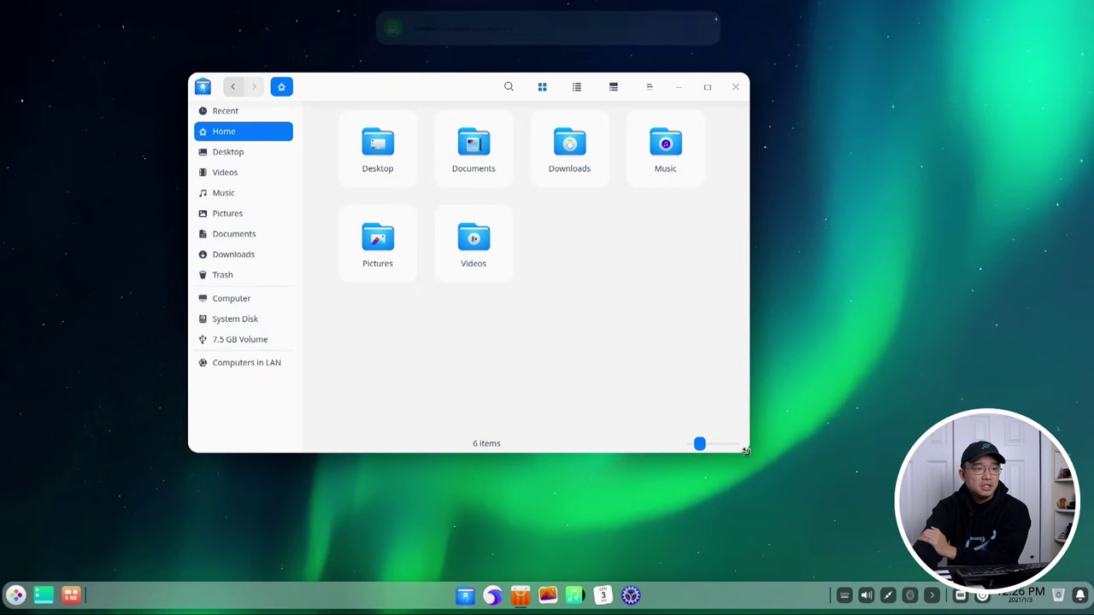
drag(745, 450, 825, 461)
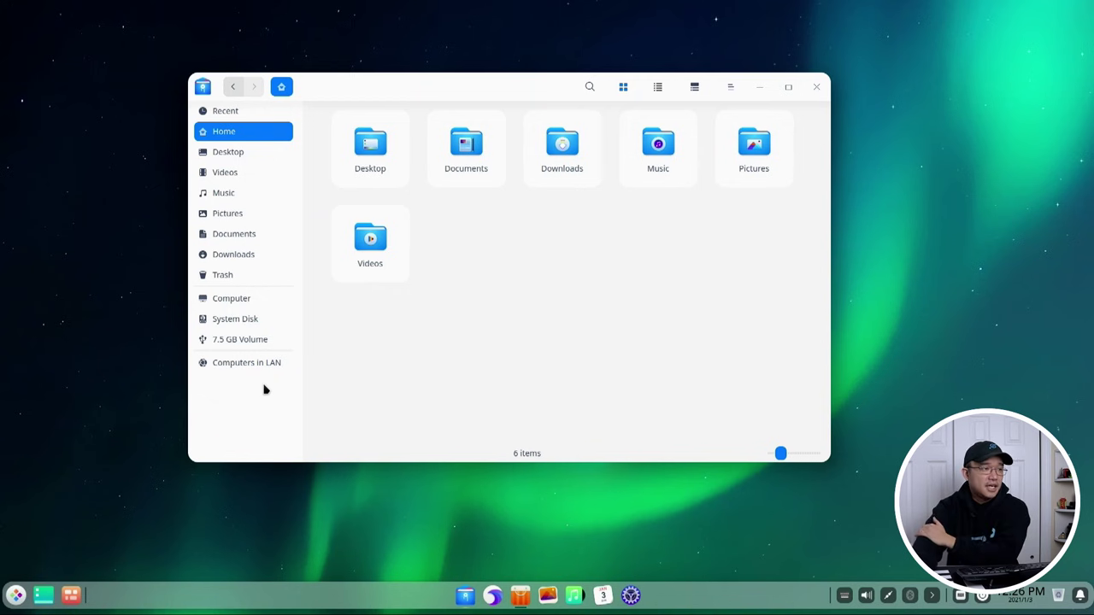
Step: Try to open the 7.5 GB Volume, decline formatting the disk and return to the Computer overview
click(227, 342)
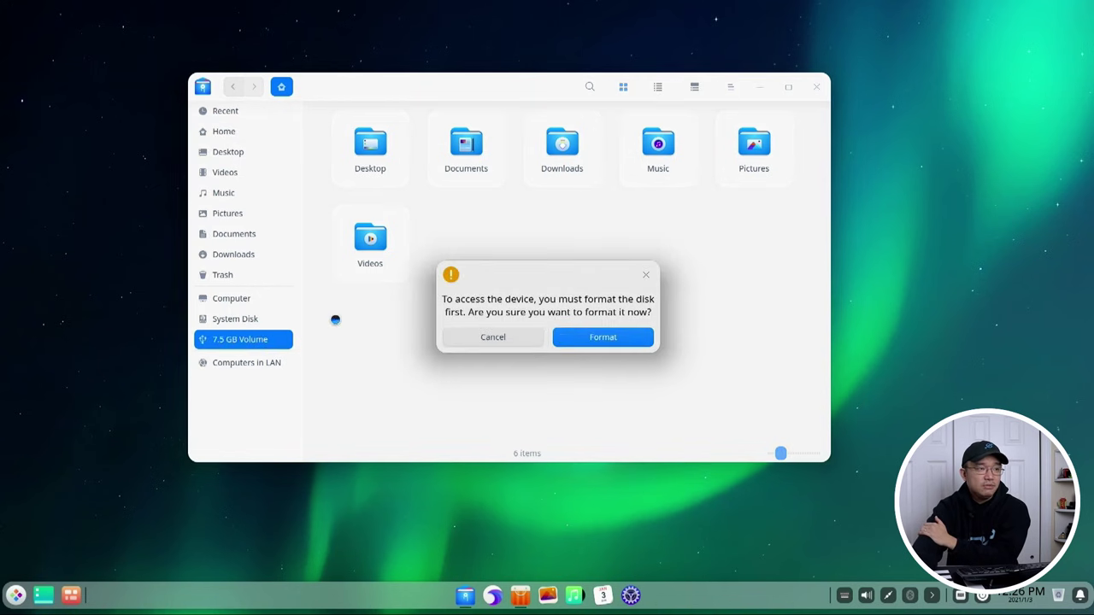
click(493, 334)
click(212, 299)
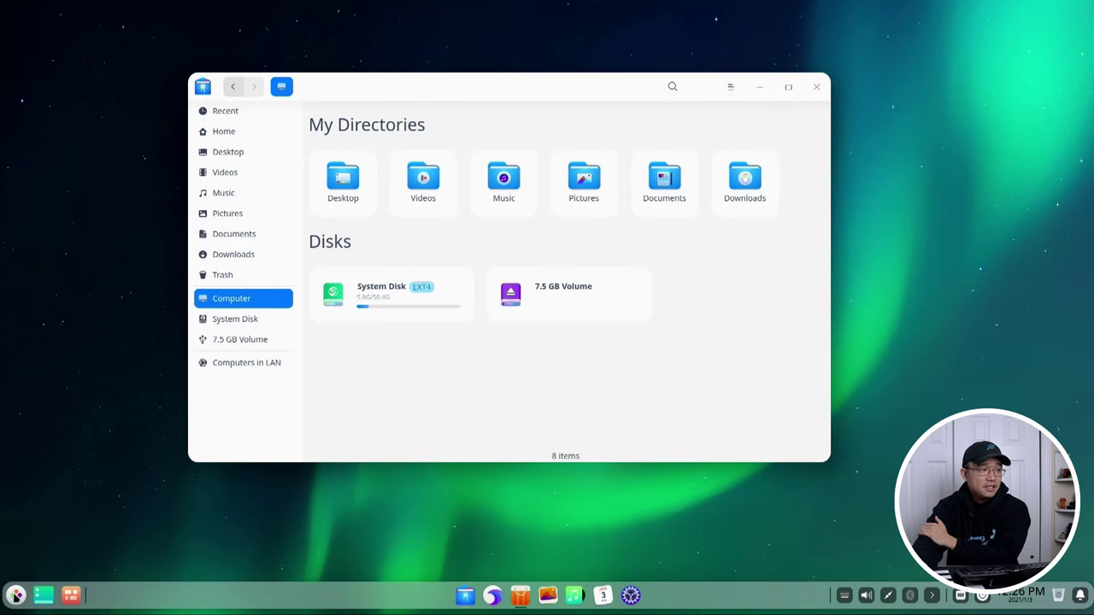
Step: Search the launcher for "syste", open System Monitor, view it alongside the file manager and close it
click(16, 595)
text(syste)
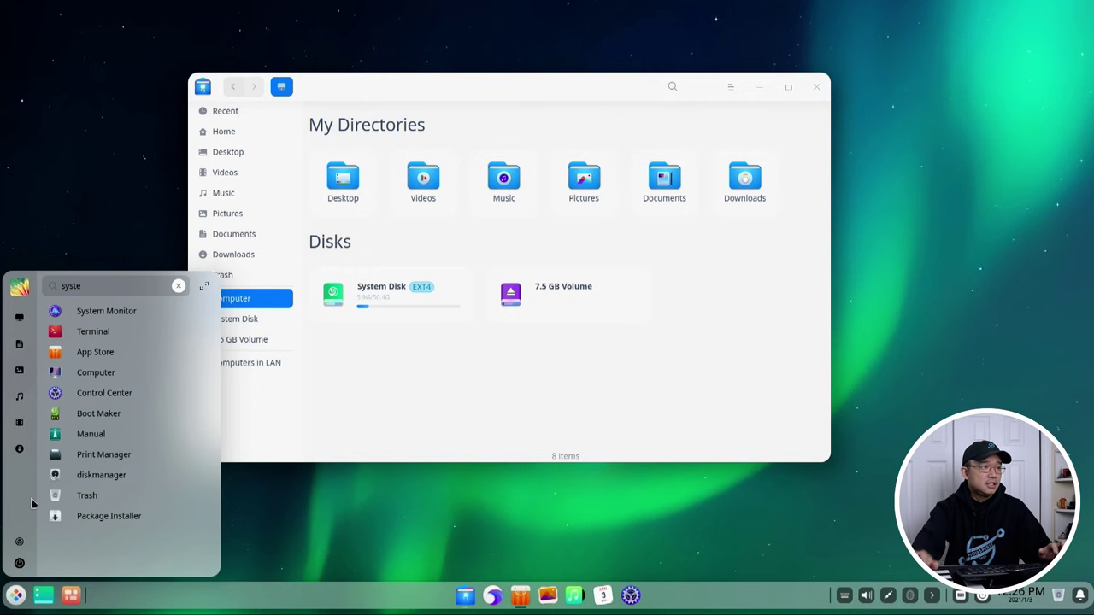
click(125, 316)
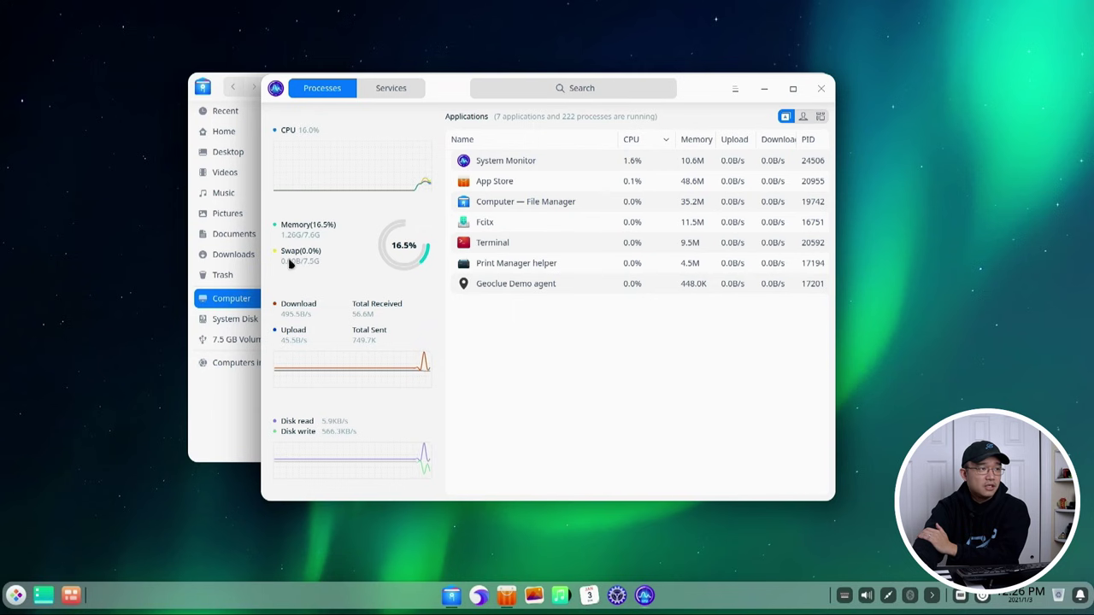
click(227, 430)
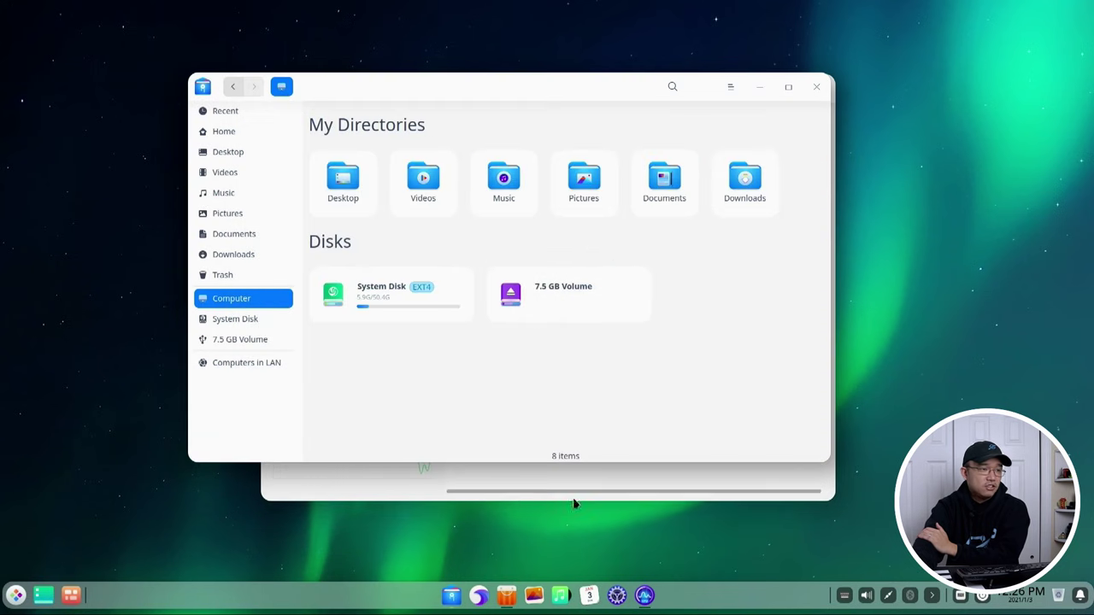
click(472, 496)
click(821, 88)
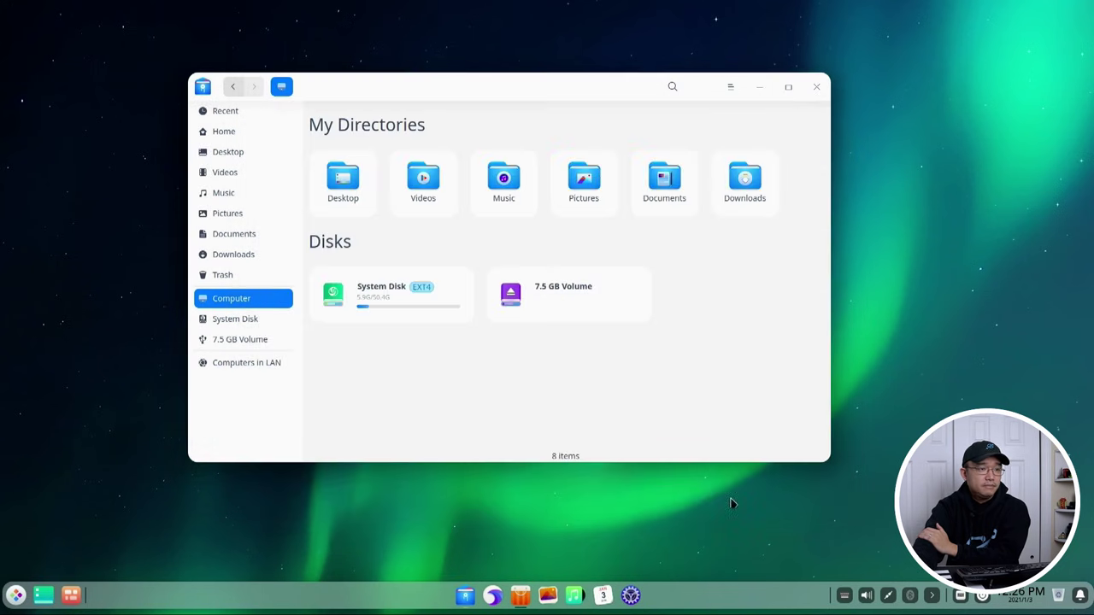
Step: Restore the App Store, launch the installed Steam application from its page and minimize the store
click(521, 595)
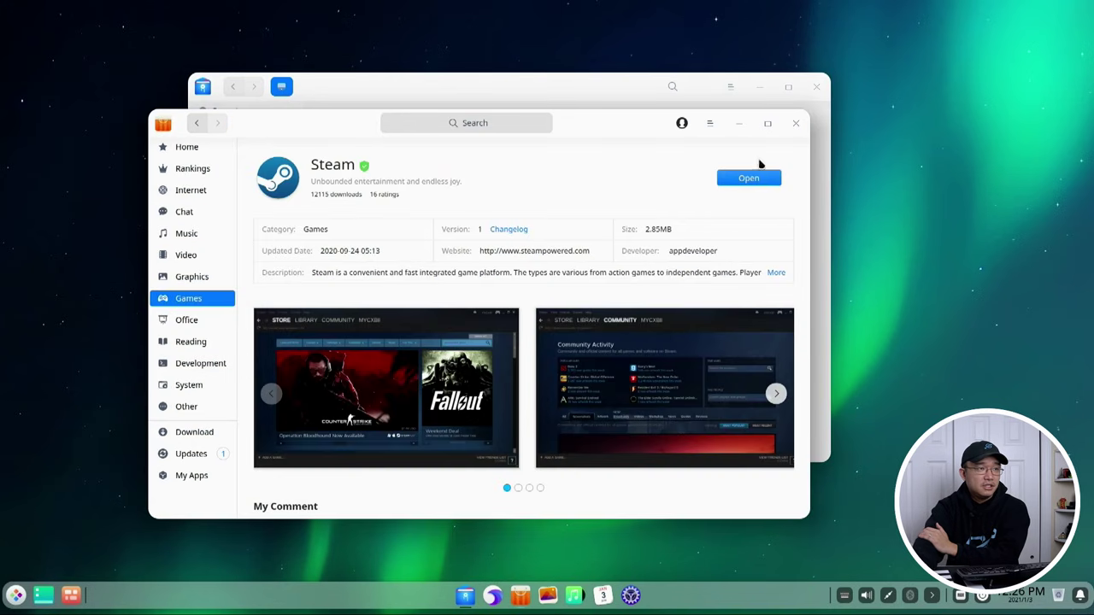
click(744, 181)
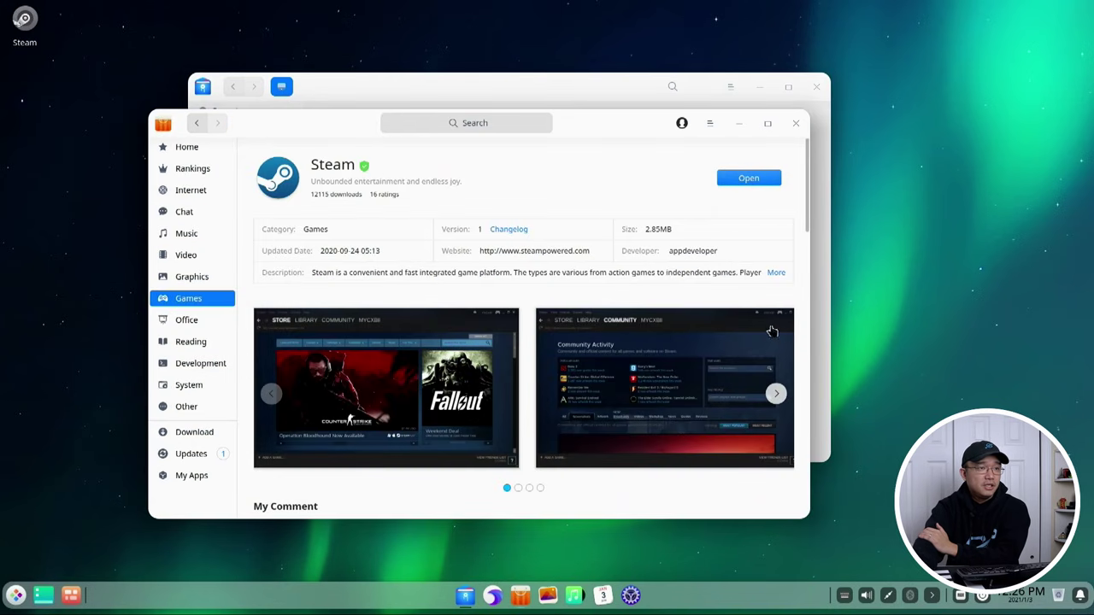
click(736, 122)
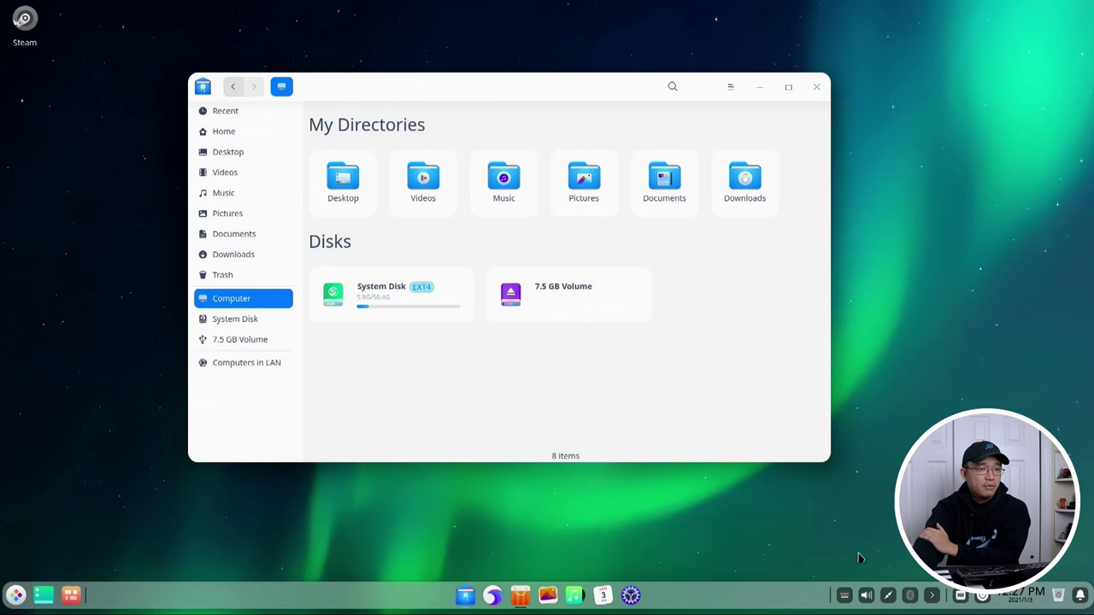
Step: Collapse the dock's tray icons, then look over the dock's status options and dismiss them
click(932, 598)
right_click(781, 603)
mouse_move(821, 588)
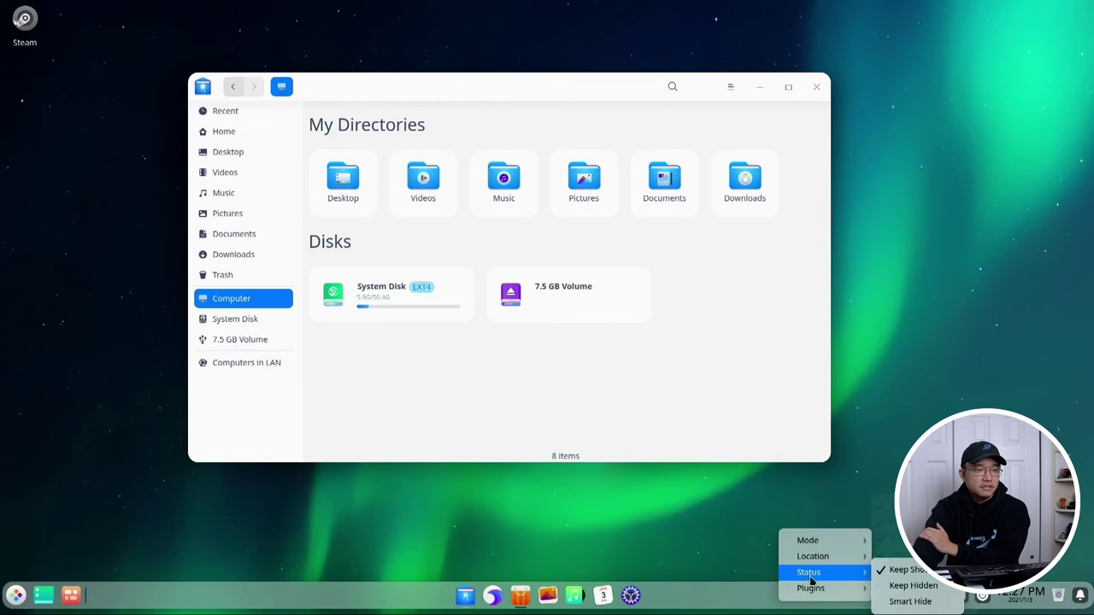
click(812, 530)
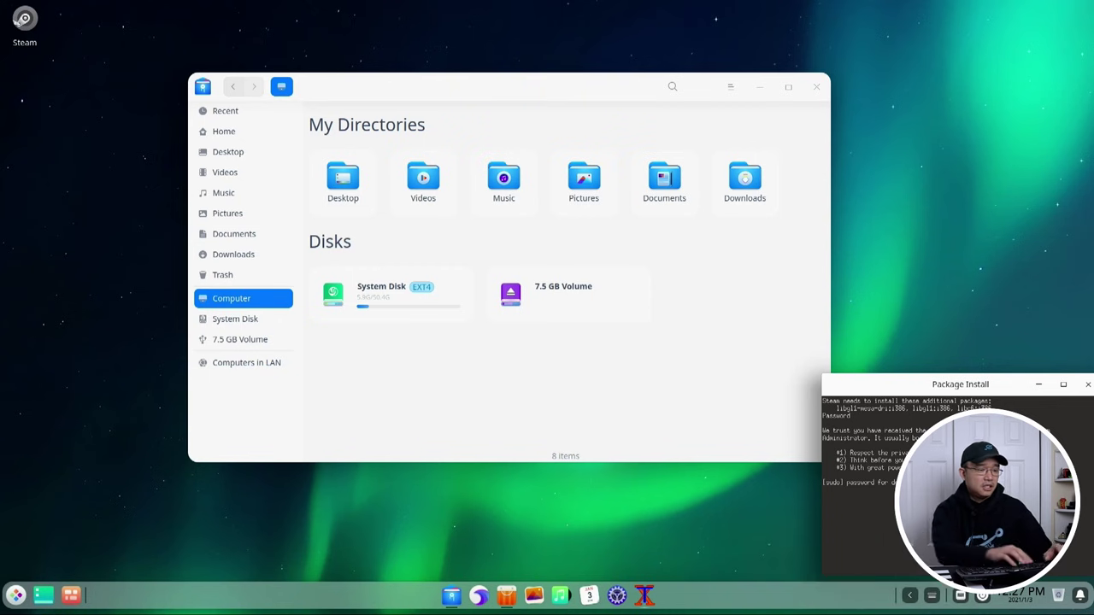
Step: Enter the sudo password in the Package Install terminal and accept Steam's additional packages, moving both windows clear of each other
text(.....)
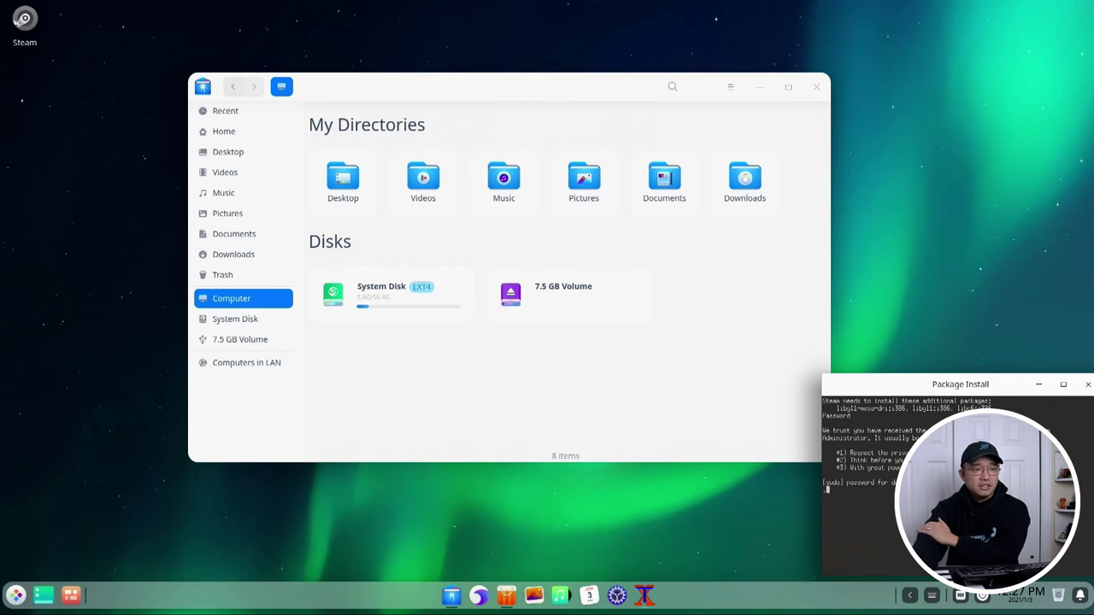
drag(894, 387, 860, 30)
text(..)
key(Return)
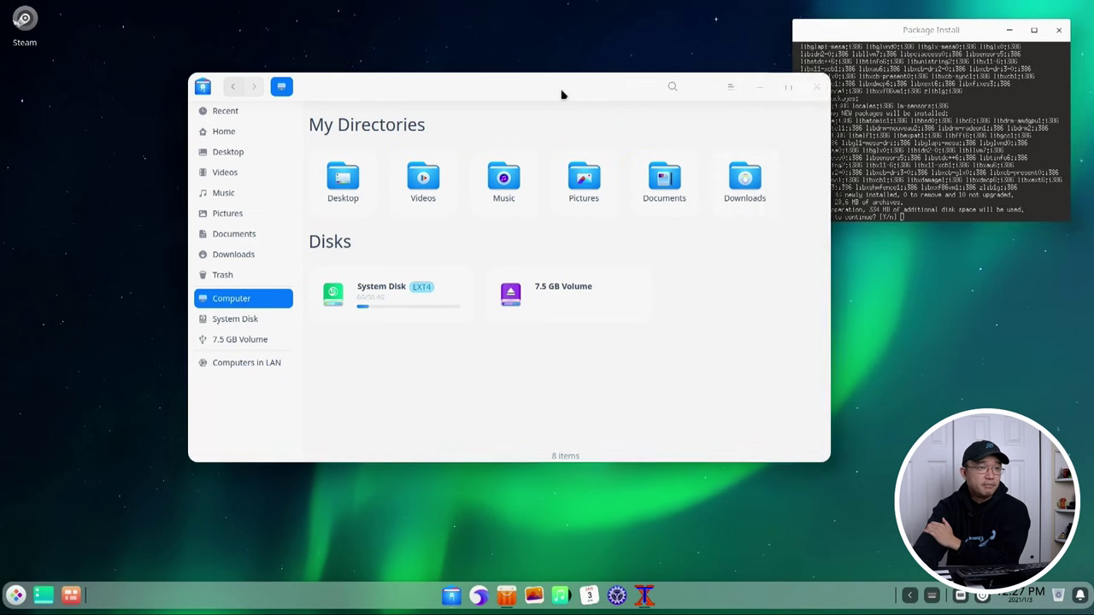
drag(561, 93, 429, 145)
key(Return)
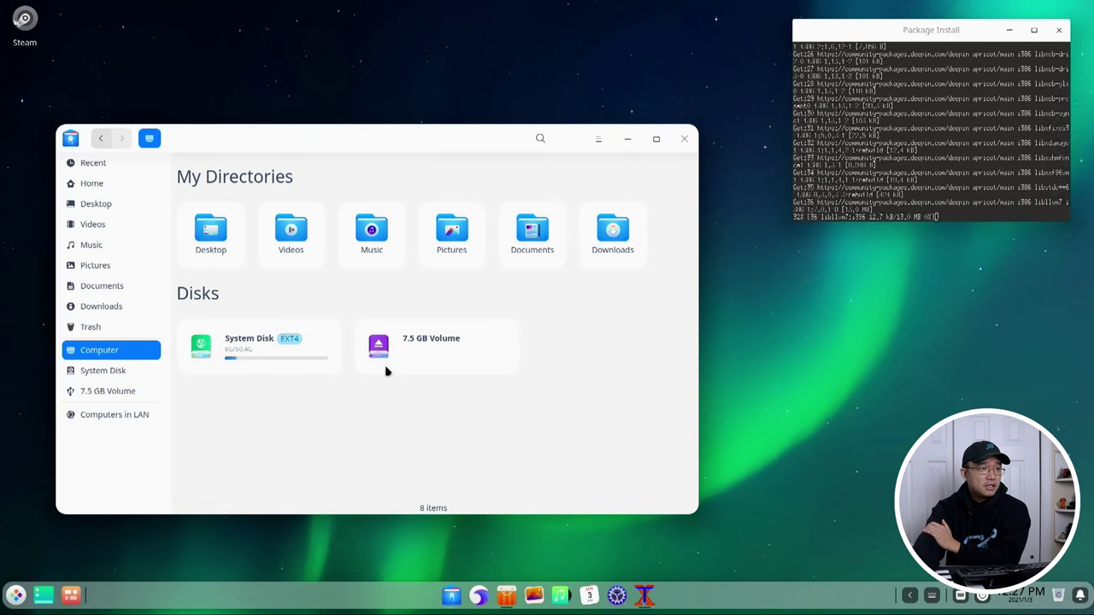
Step: Open the Pictures folder, glance at the desktop's context options and minimize the file manager
double_click(475, 240)
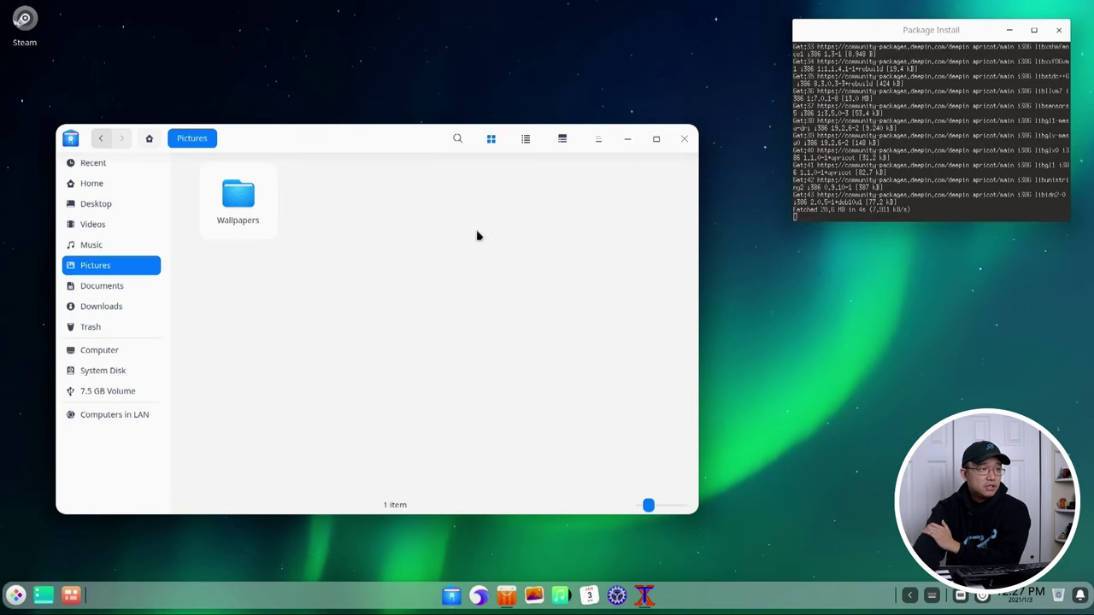
right_click(749, 344)
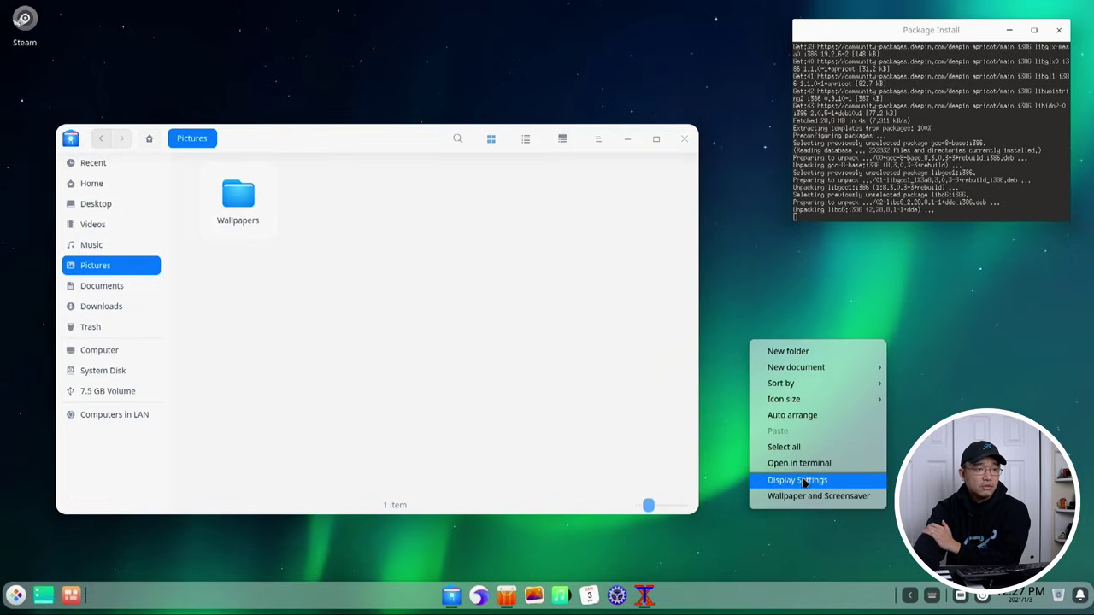
click(629, 138)
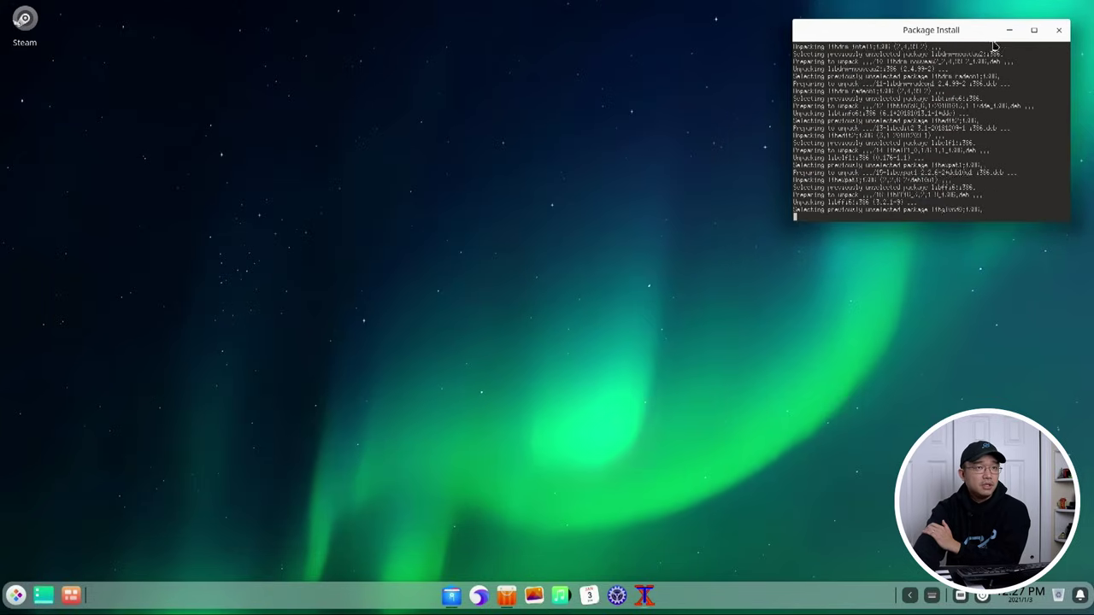
Step: Minimize the Package Install window and set the misty pine forest picture as the desktop wallpaper after trying the mountain lake one
click(1010, 30)
right_click(473, 472)
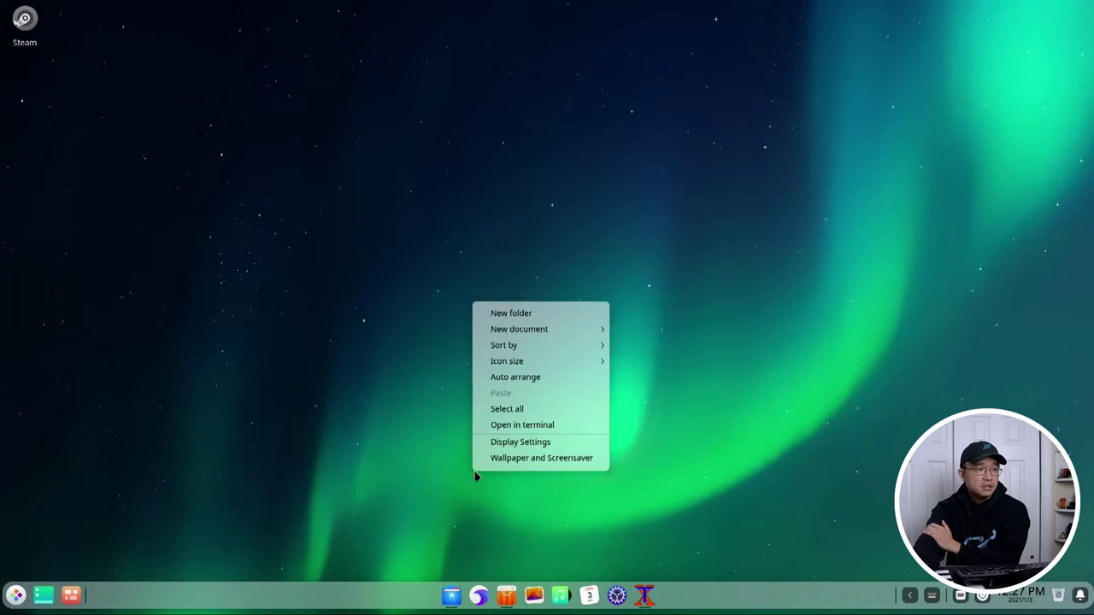
click(518, 457)
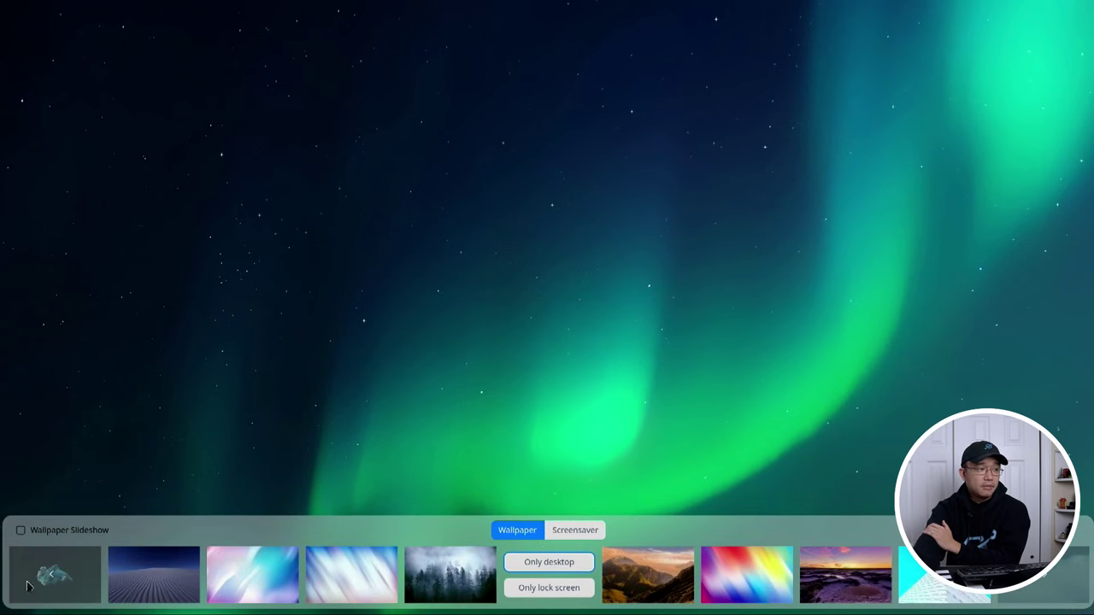
click(42, 585)
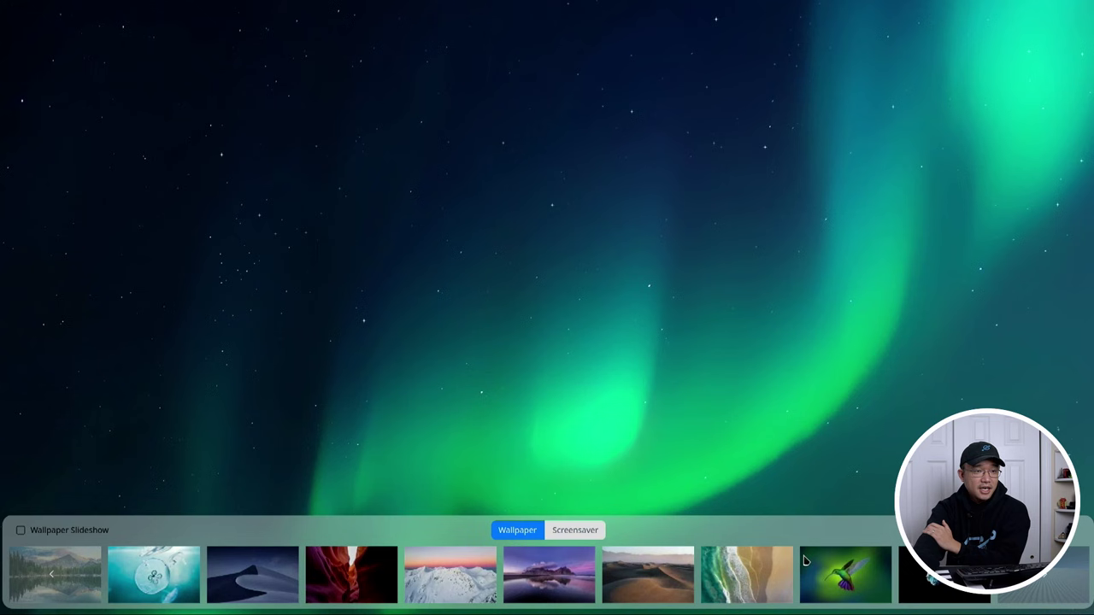
click(51, 574)
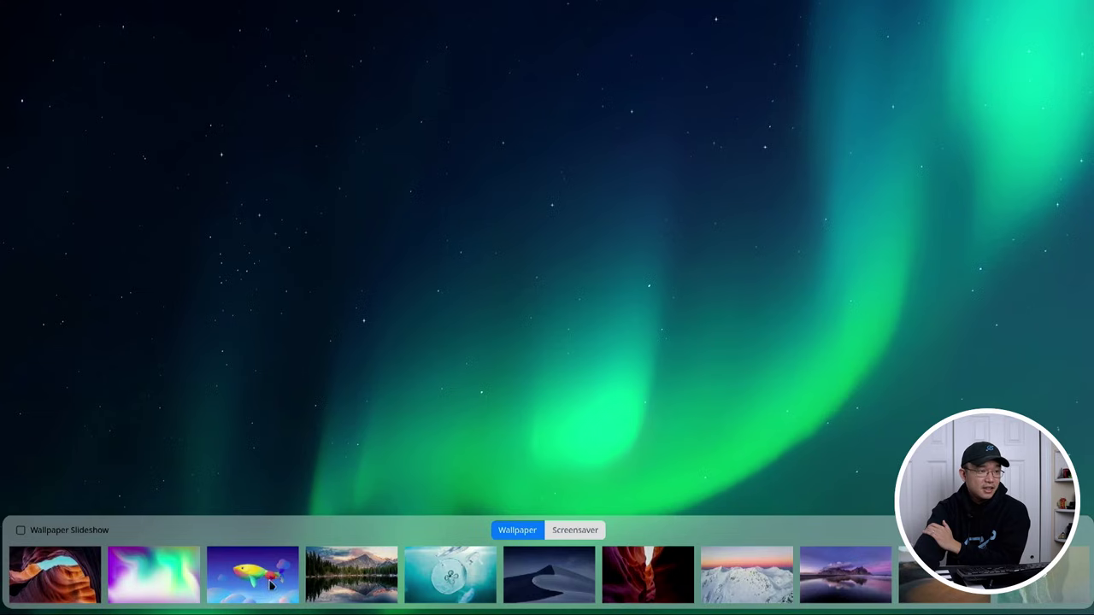
click(330, 582)
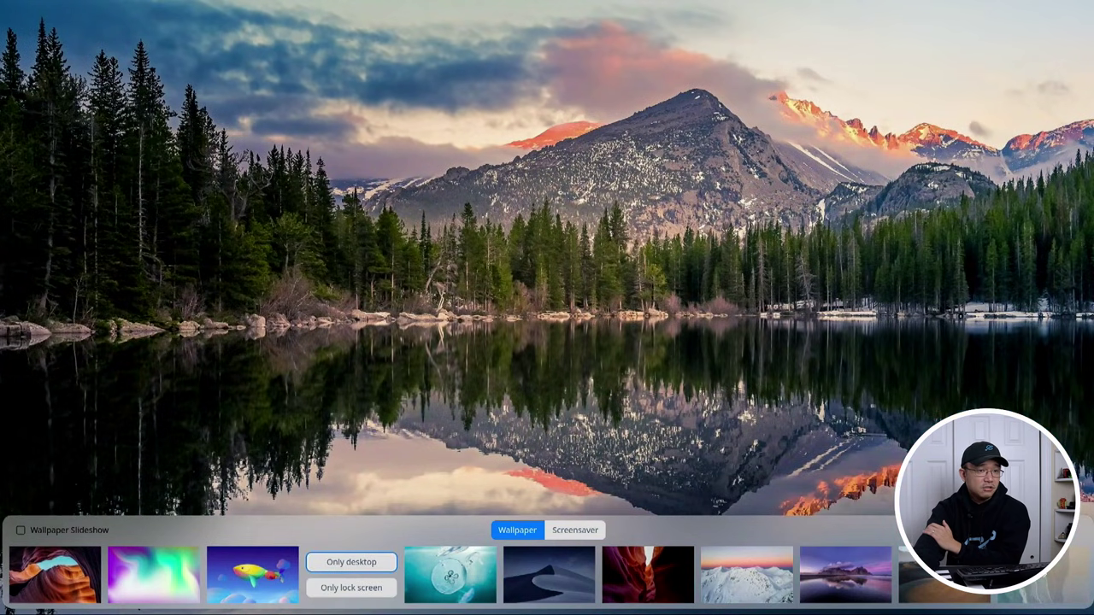
click(1054, 582)
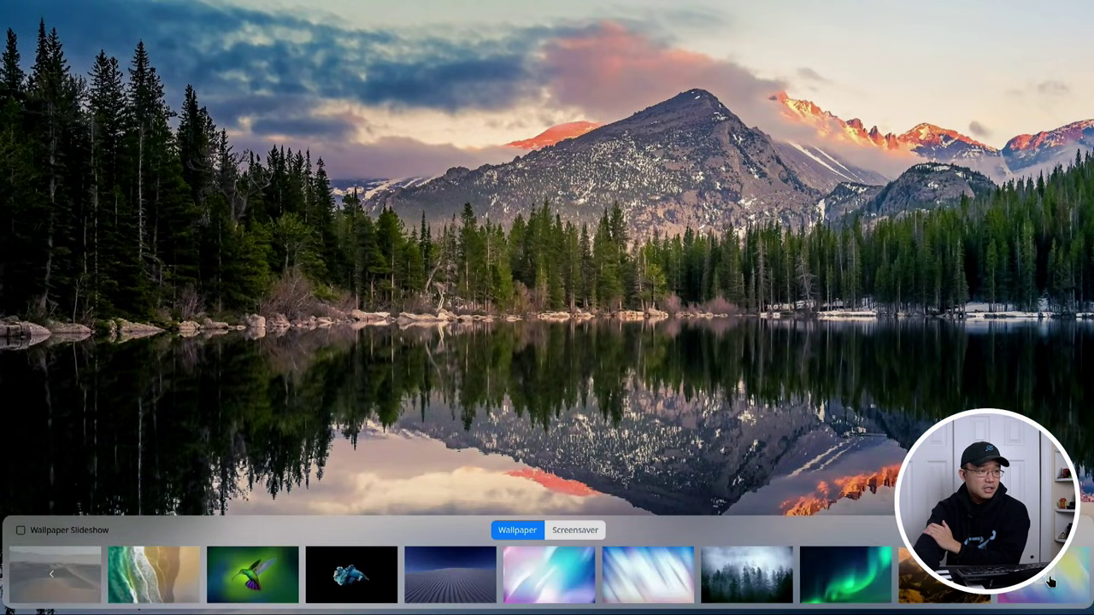
click(779, 581)
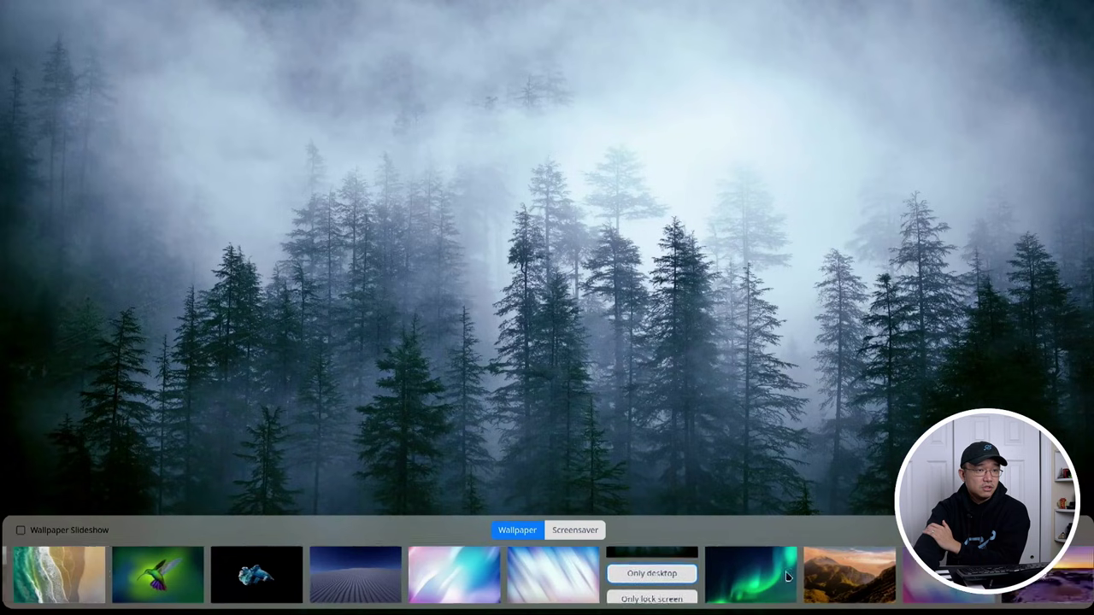
click(1054, 582)
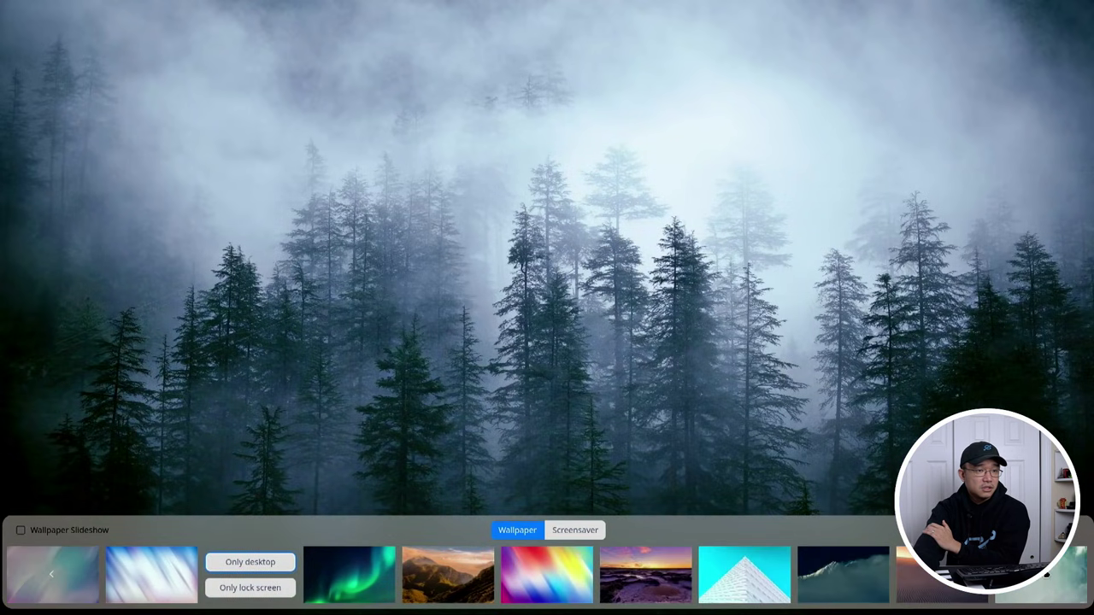
click(820, 416)
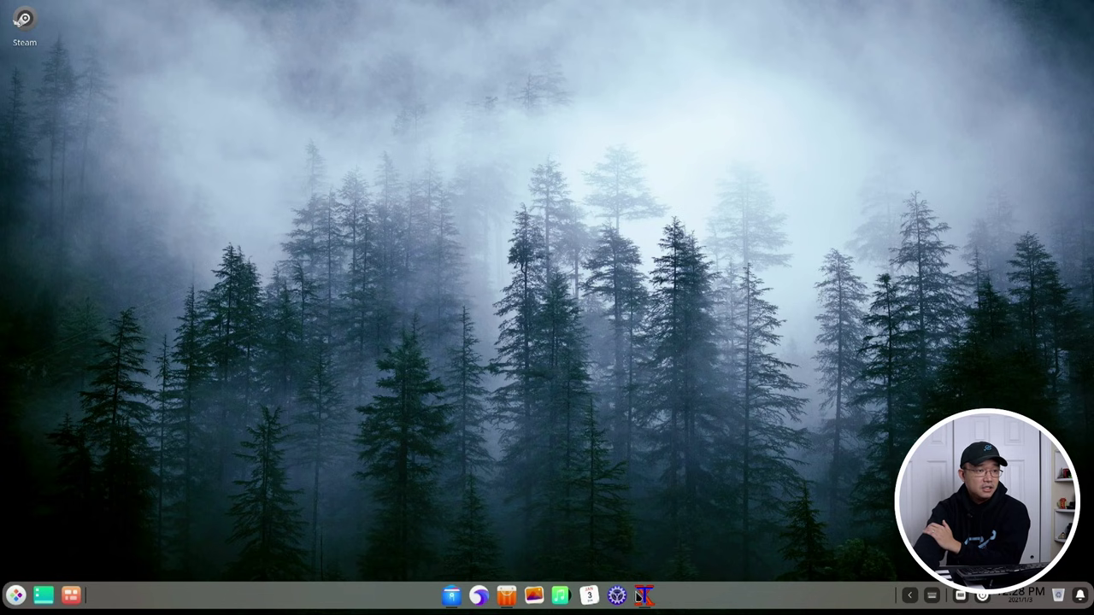
Step: Restore the Package Install terminal, continue past its final prompt and move the Progress window clear of the screen's centre
click(639, 596)
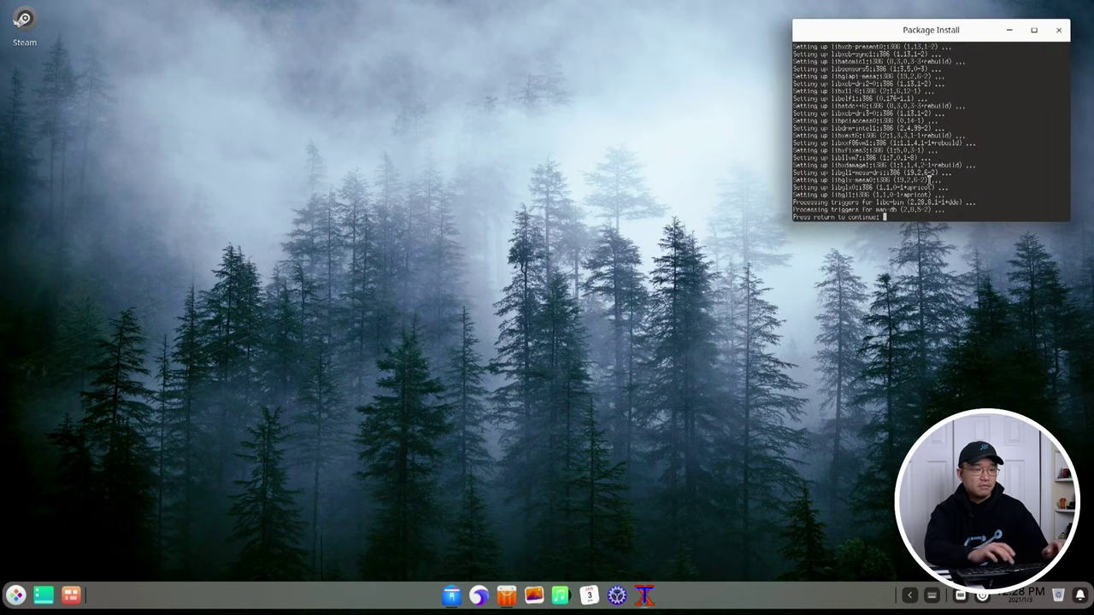
key(Return)
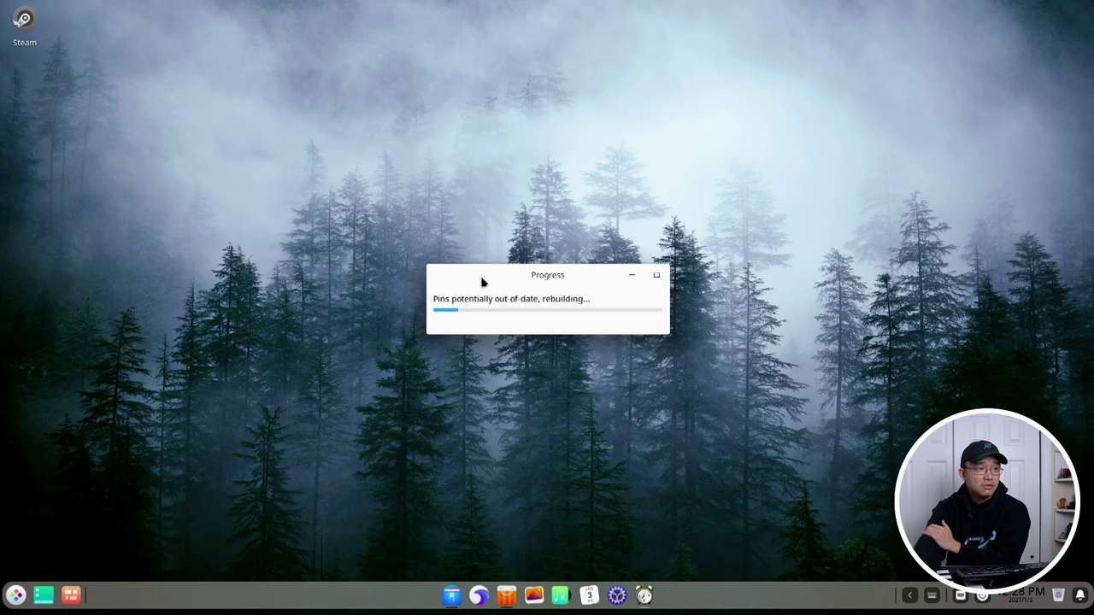
drag(482, 282, 724, 106)
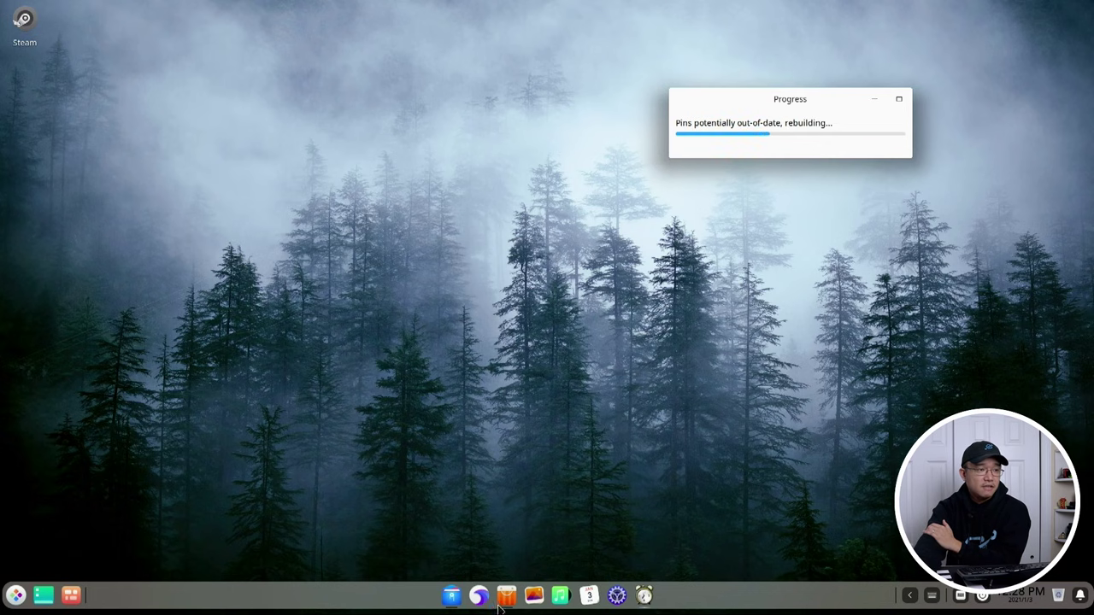
Step: Bring back the file manager showing the Pictures folder, shift its window aside and close it
click(460, 603)
drag(344, 149, 294, 171)
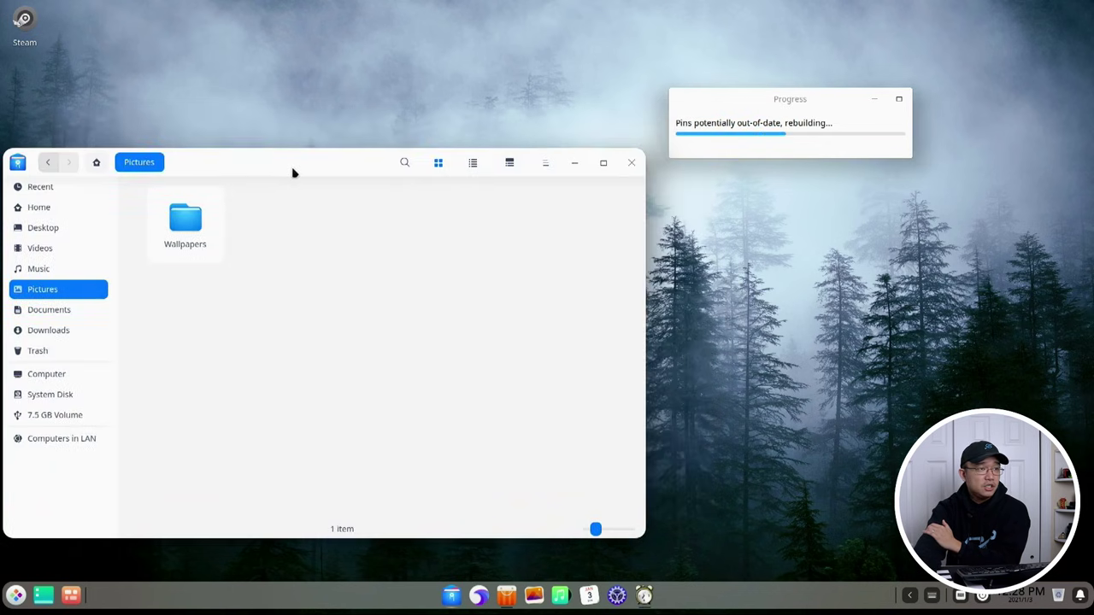
click(632, 163)
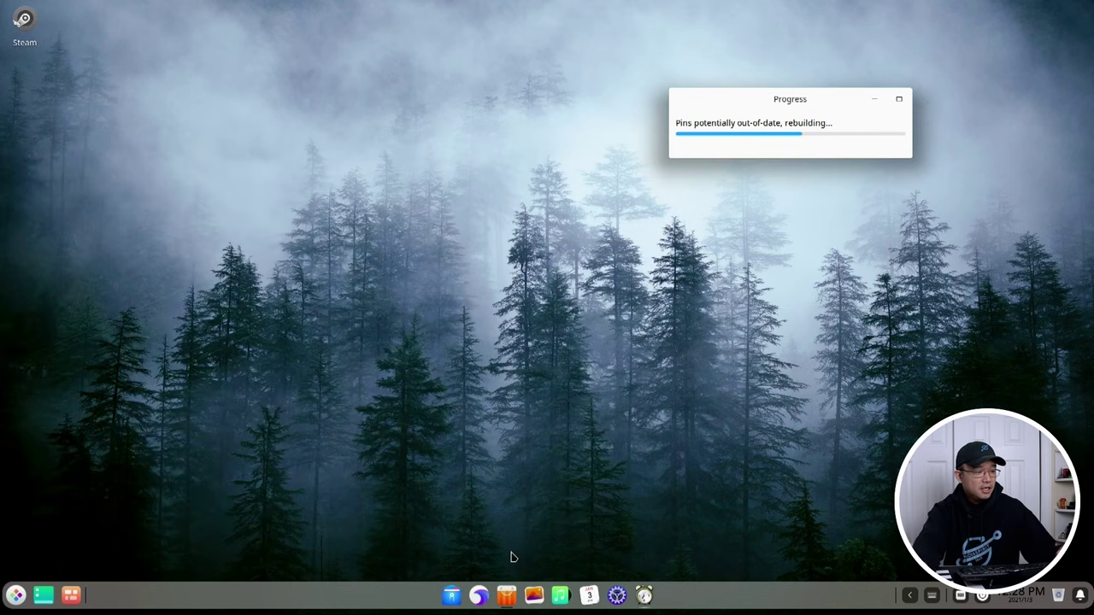
Step: Look over the launcher's application list and dismiss it, then open the file manager's Computer view
key(alt+F2)
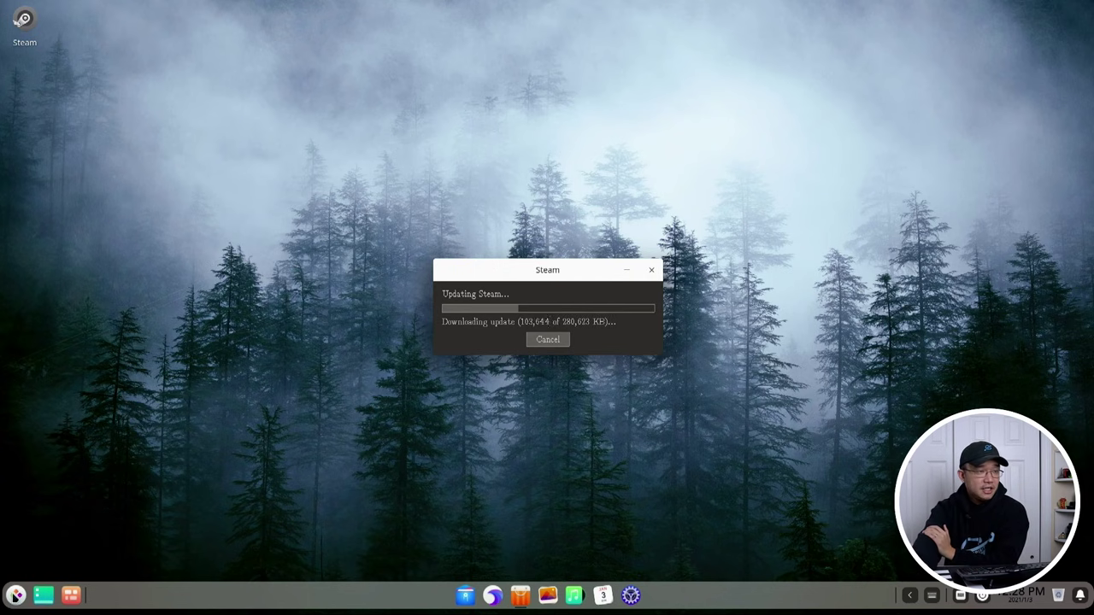
key(super)
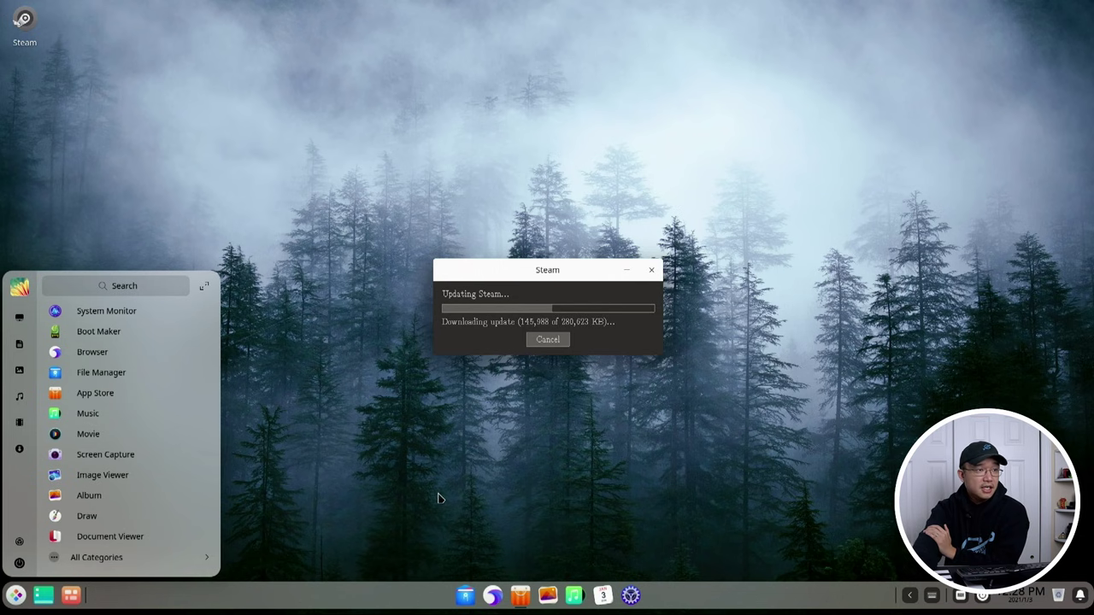
click(523, 558)
click(4, 601)
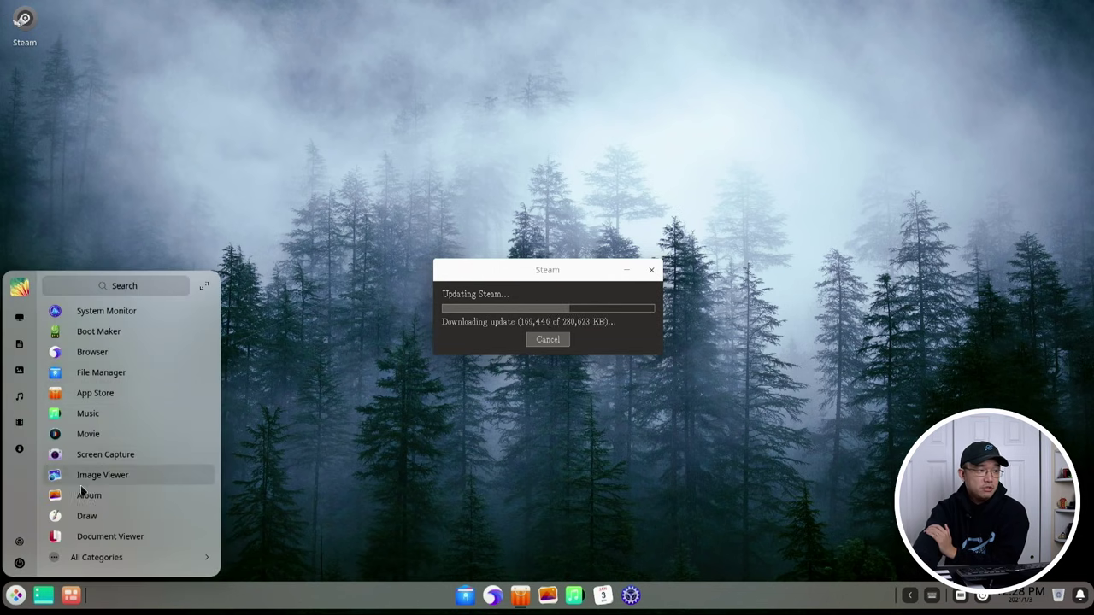
click(519, 488)
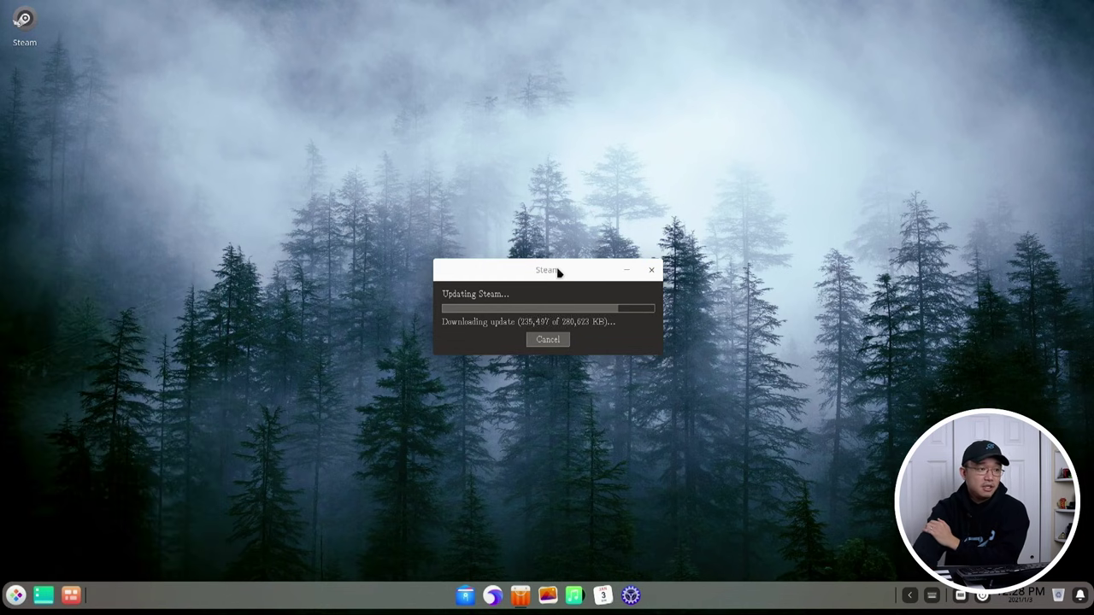
click(470, 597)
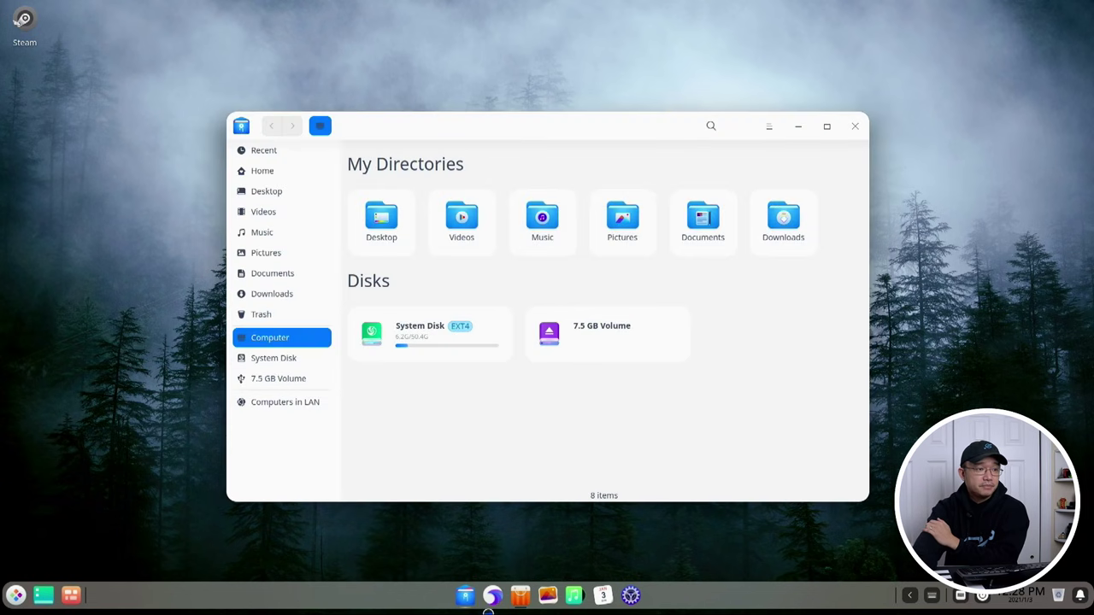
Step: Launch Browser, show its About page with the version details, then widen the window and reposition it nearer the screen's centre
click(494, 598)
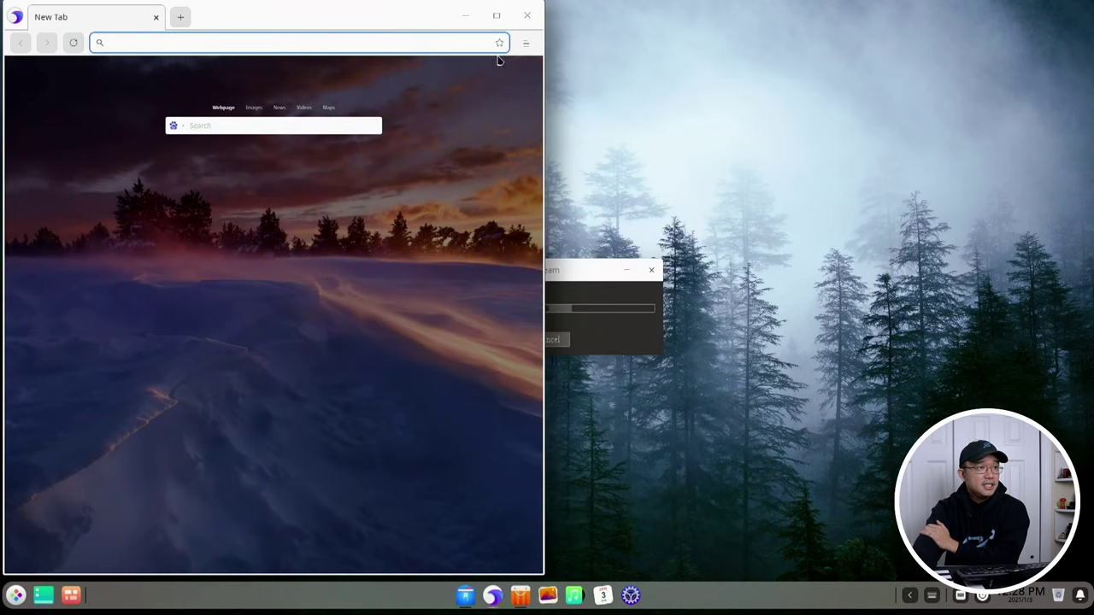
click(525, 43)
click(452, 329)
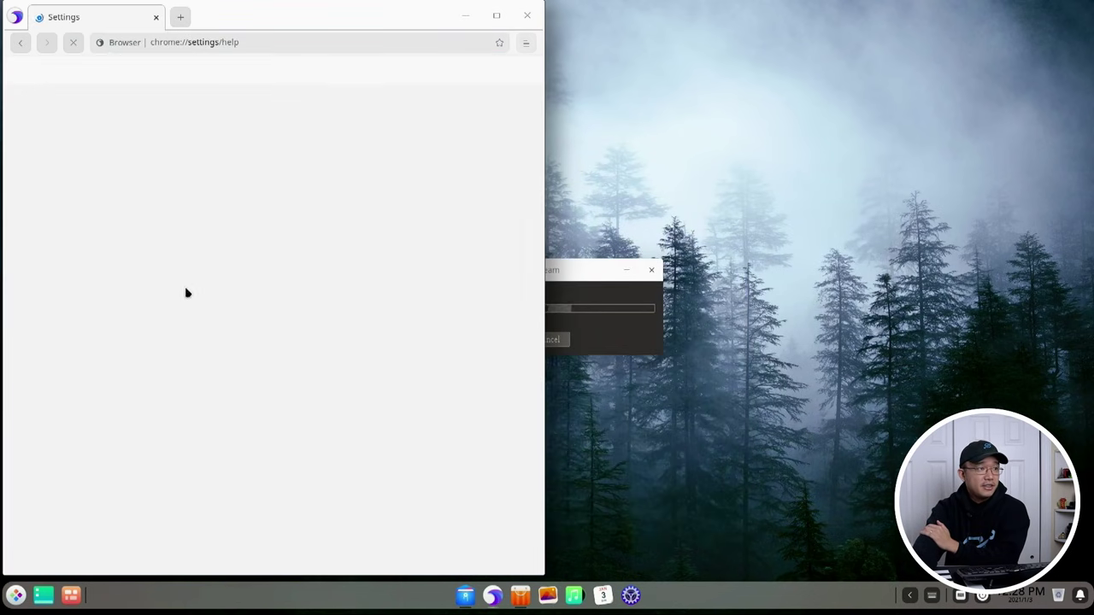
double_click(158, 42)
key(Right)
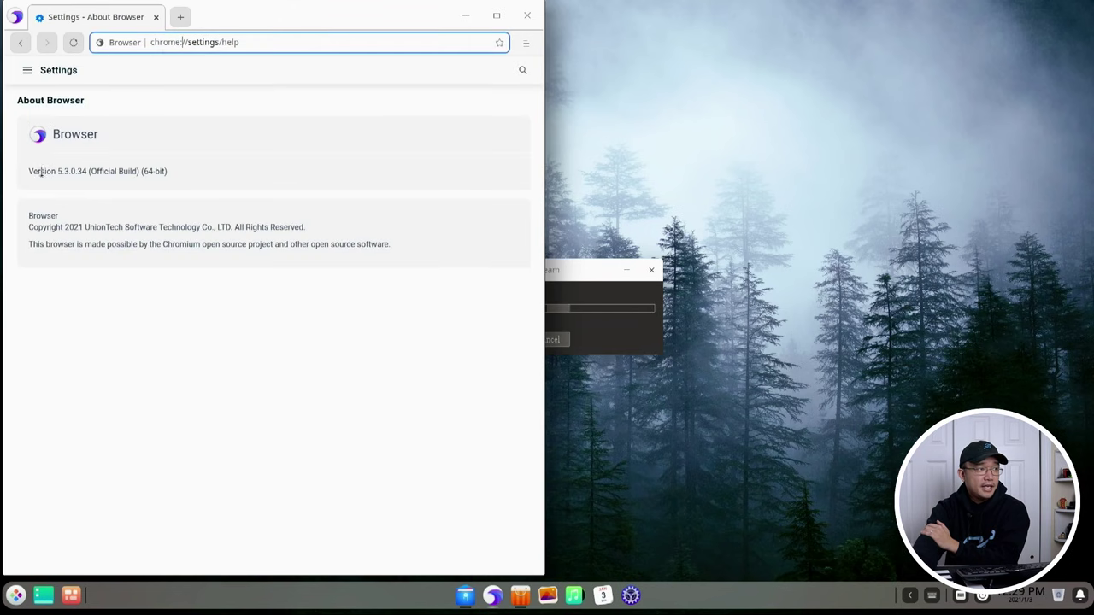
mouse_move(53, 169)
mouse_down()
mouse_move(90, 171)
mouse_move(53, 168)
mouse_up()
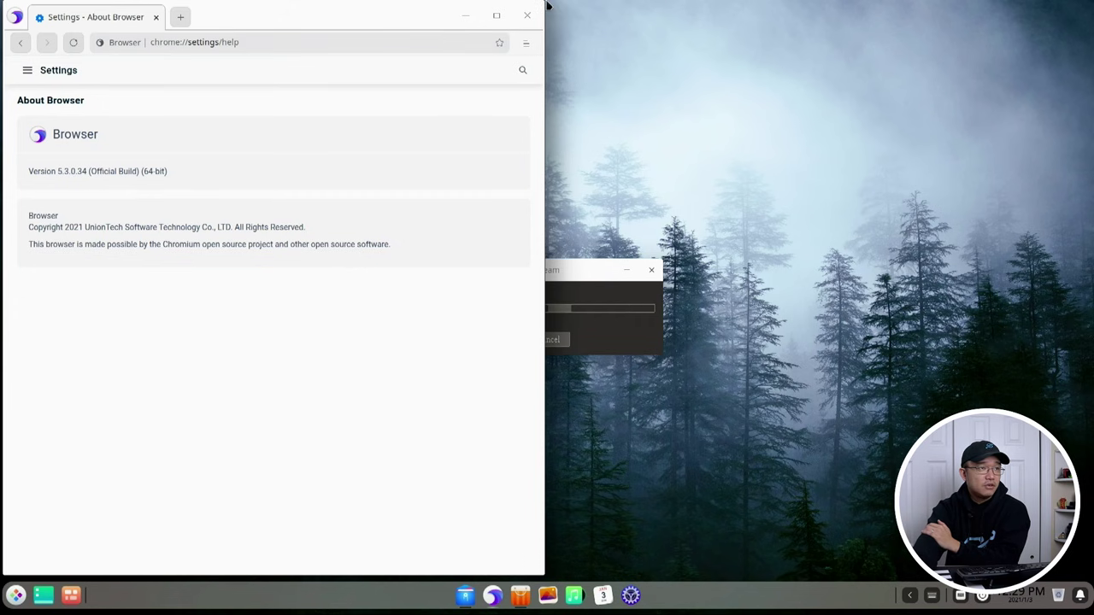
drag(547, 5, 774, 74)
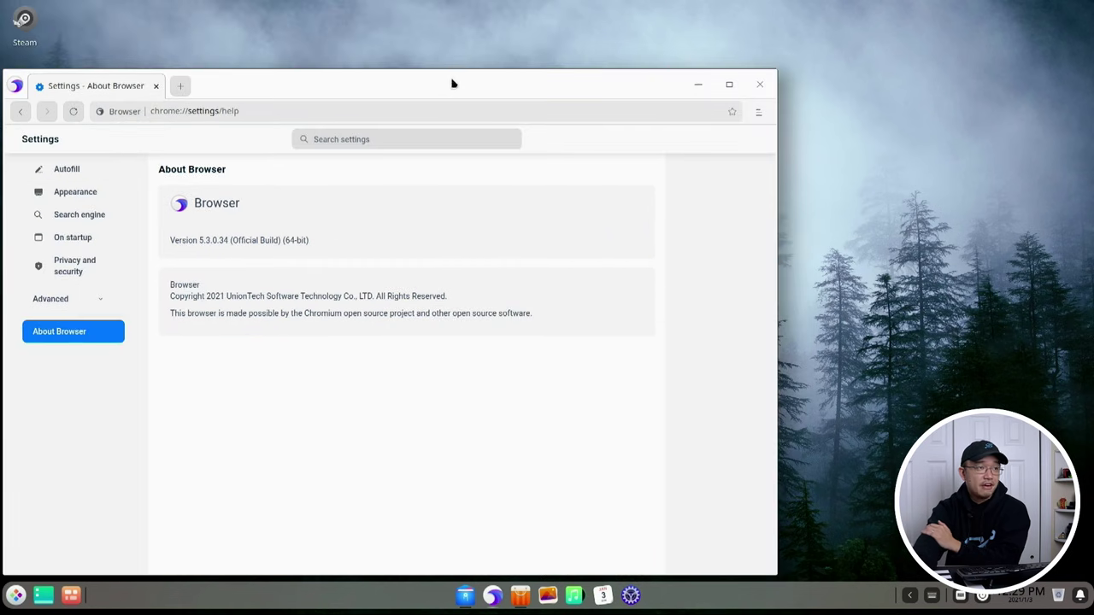
drag(452, 80, 552, 49)
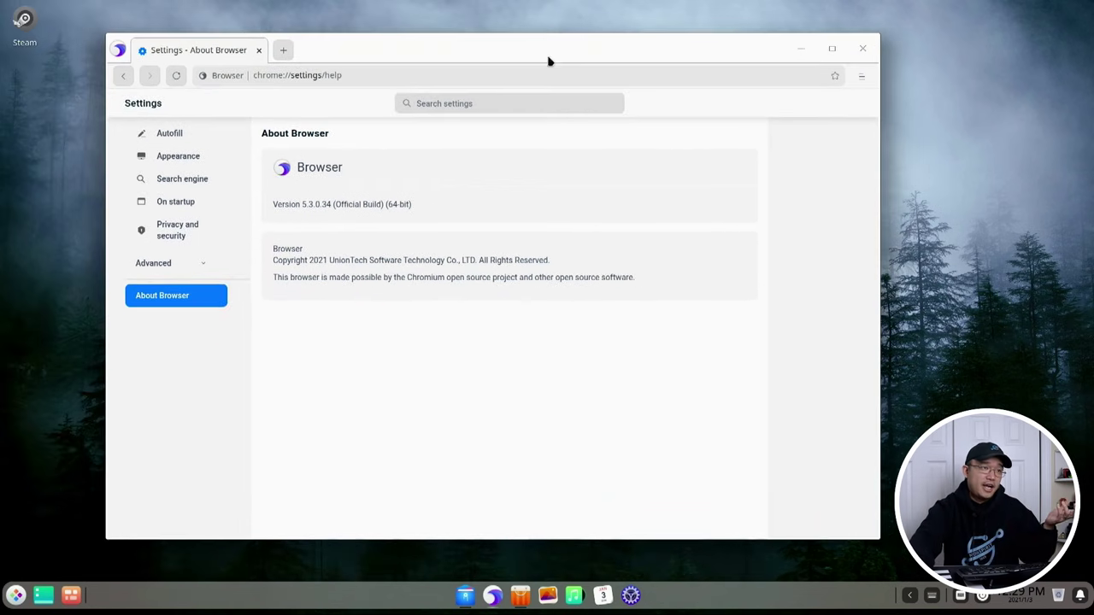
click(547, 78)
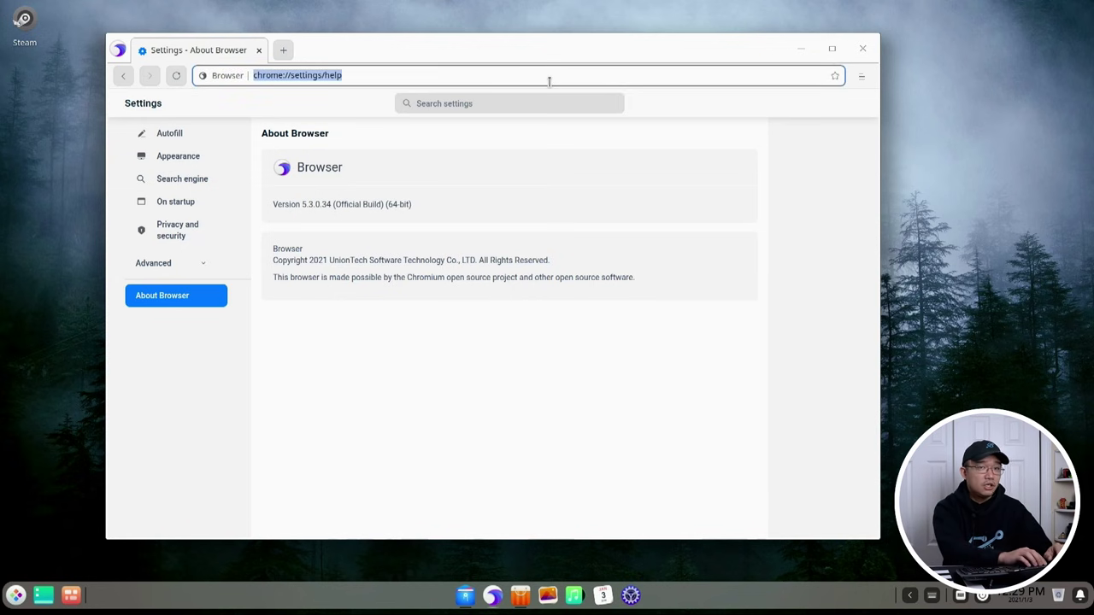
text(youtube.com)
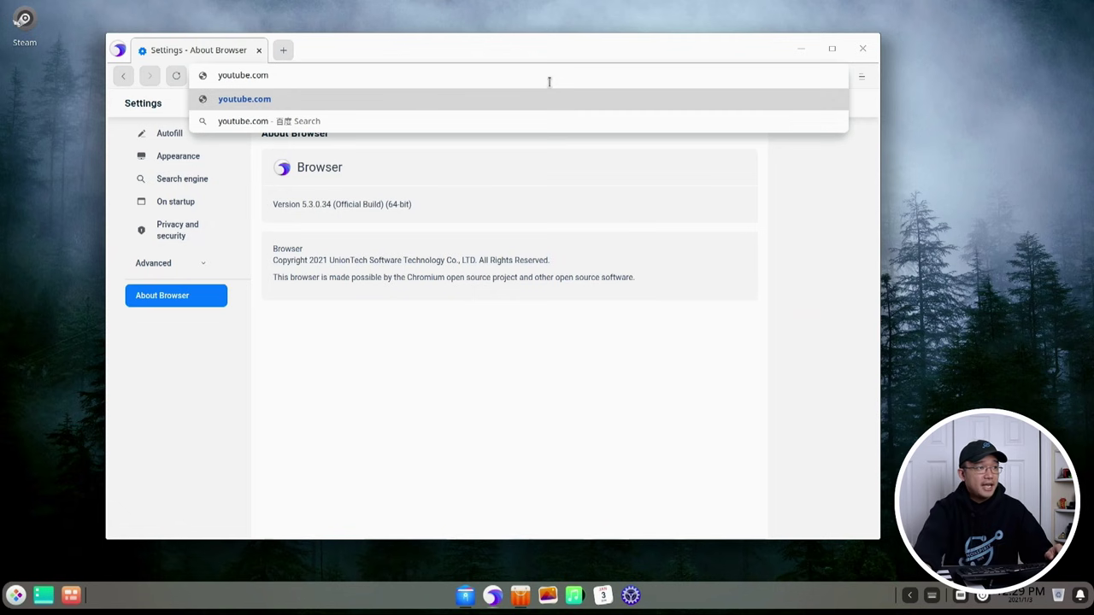
click(860, 77)
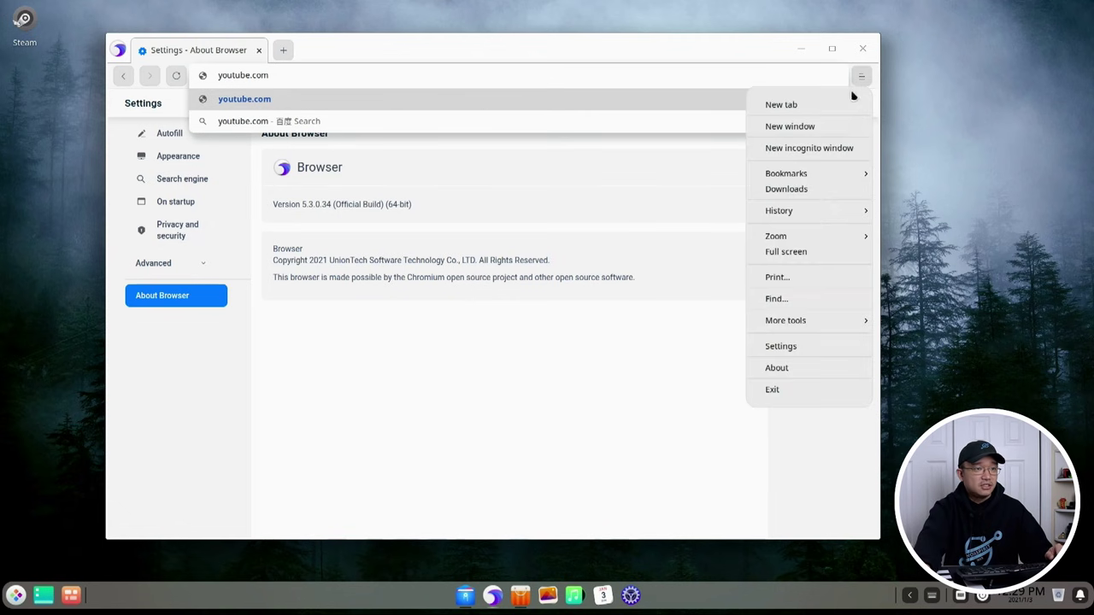
click(832, 367)
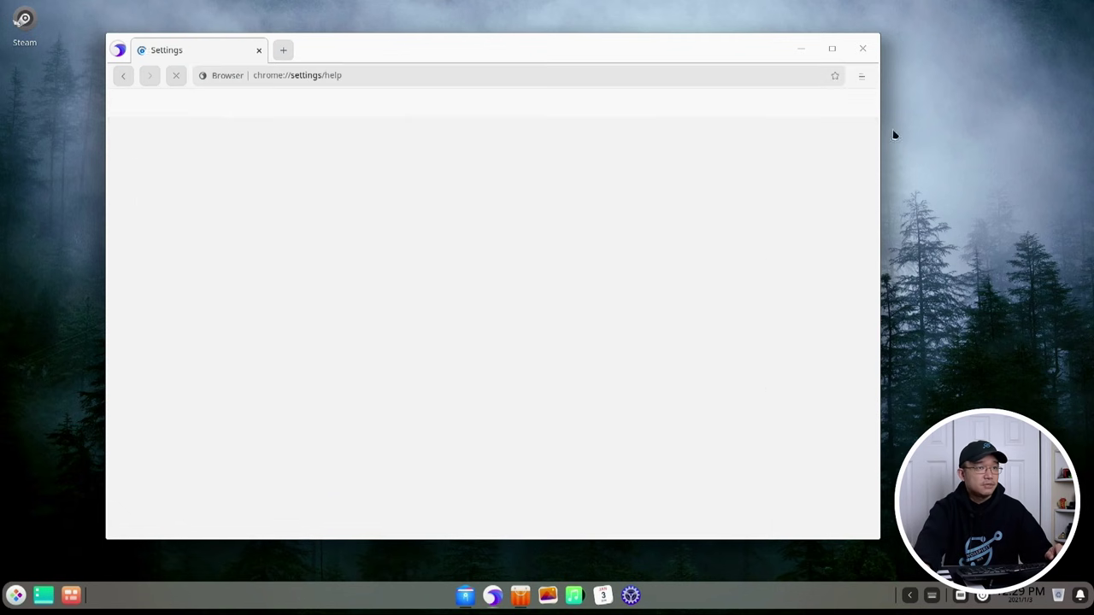
Step: Open the Browser's settings, look through the search engine and advanced sections, and examine the list of managed search engines
click(863, 76)
click(794, 345)
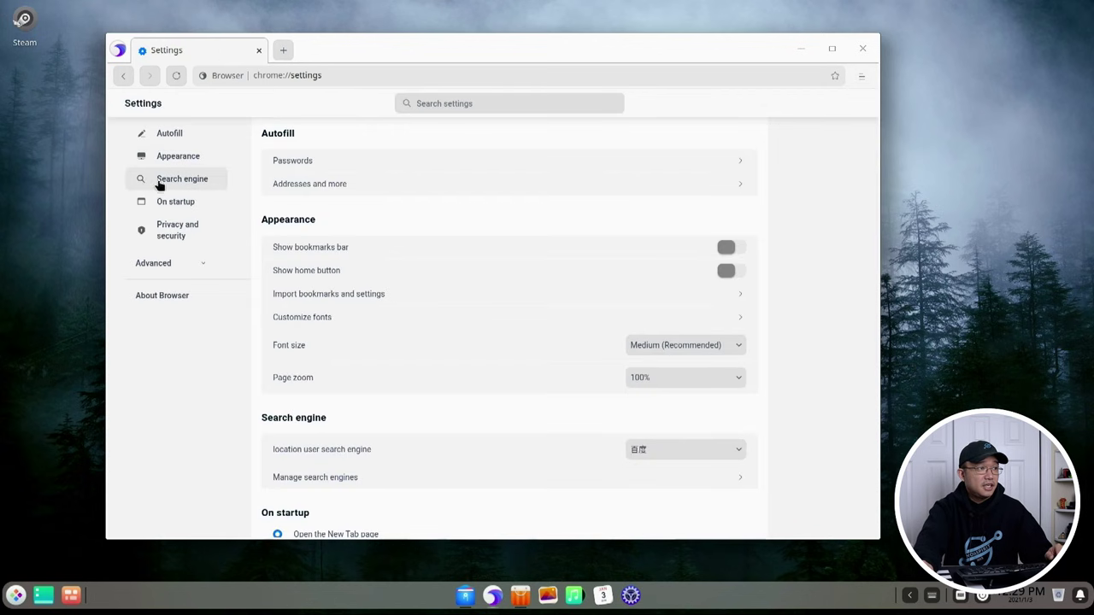
click(155, 179)
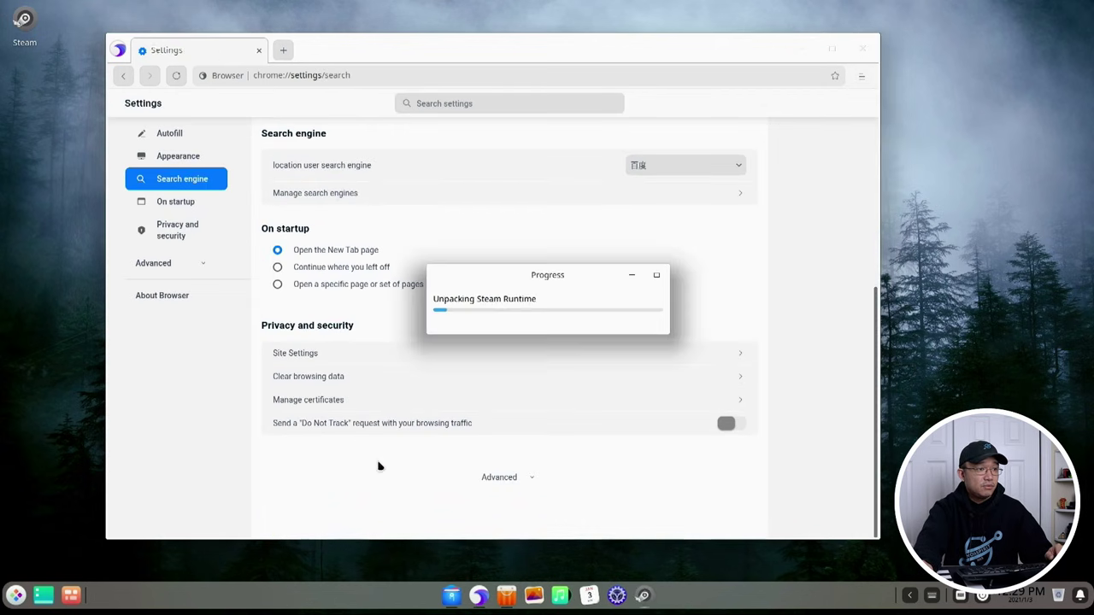
click(499, 477)
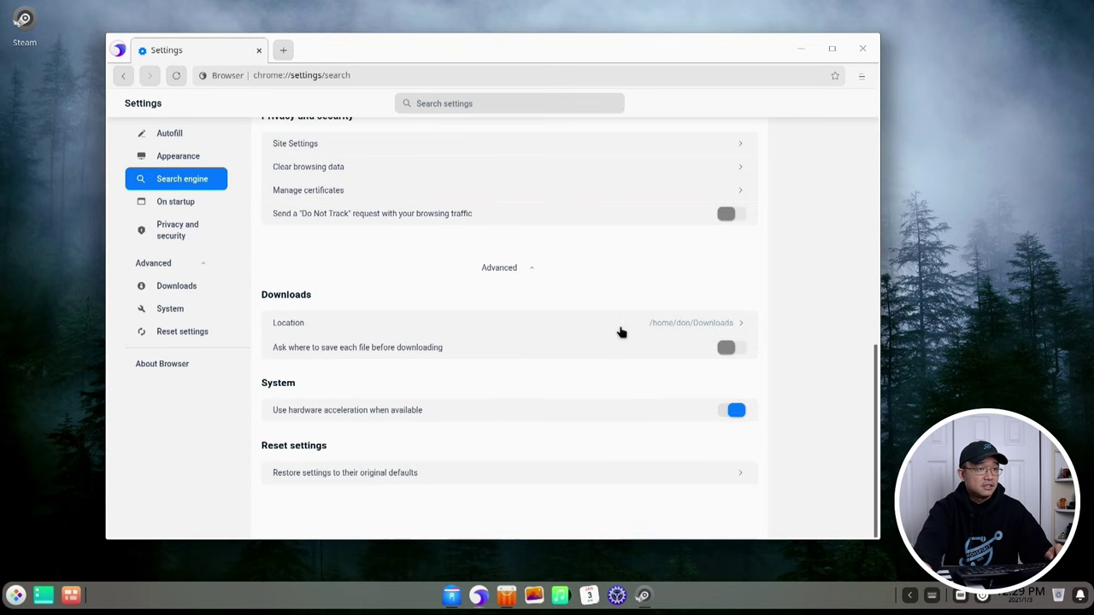
scroll(618, 332, up, 1)
scroll(564, 321, up, 3)
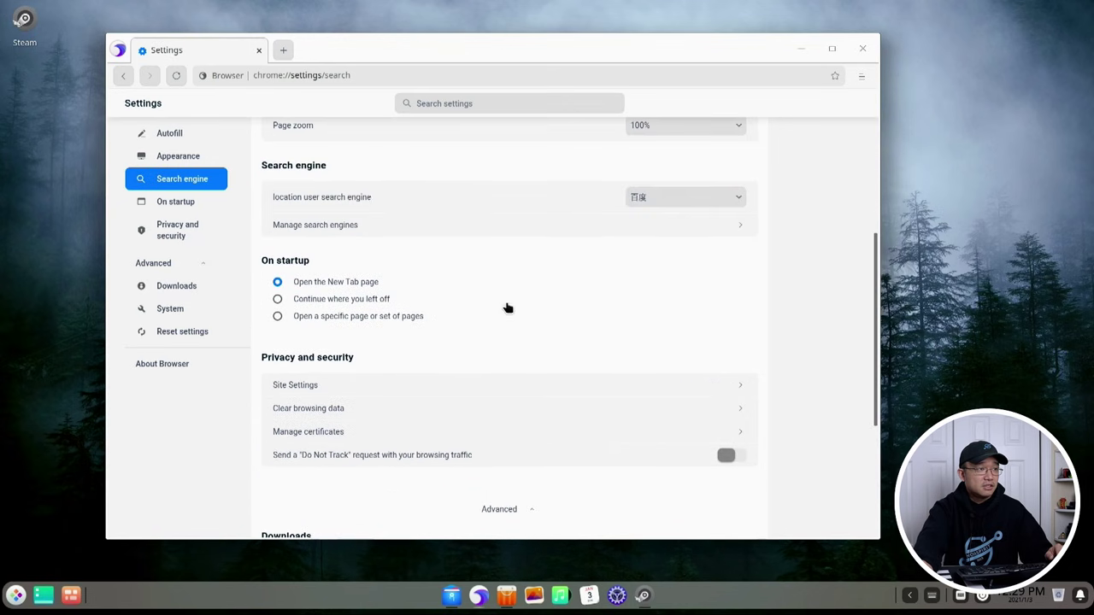
click(329, 233)
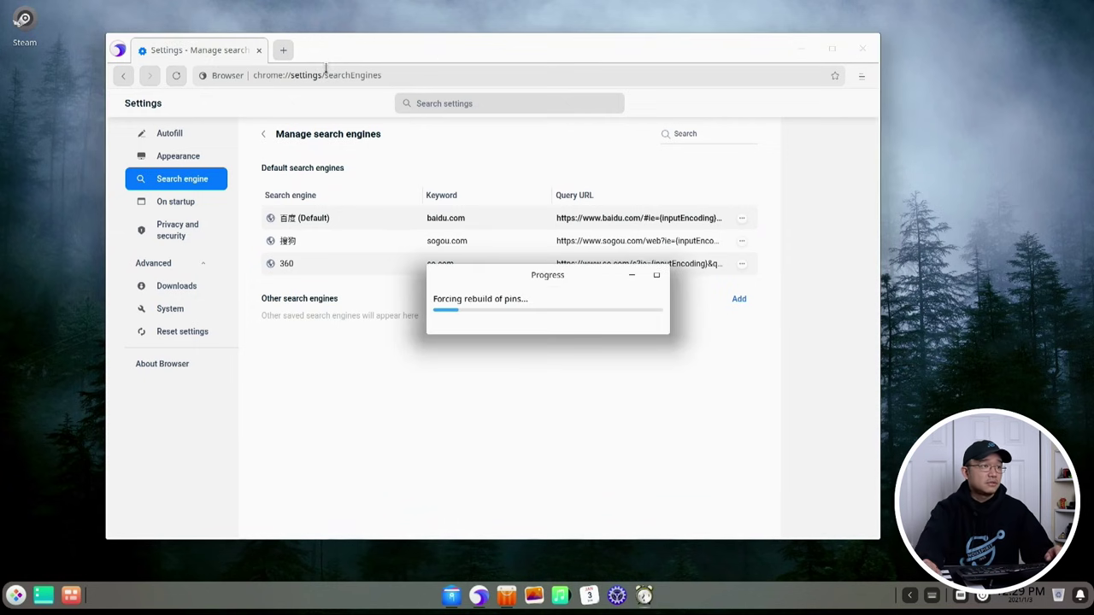
Step: Load google.com in a new browser tab
click(275, 51)
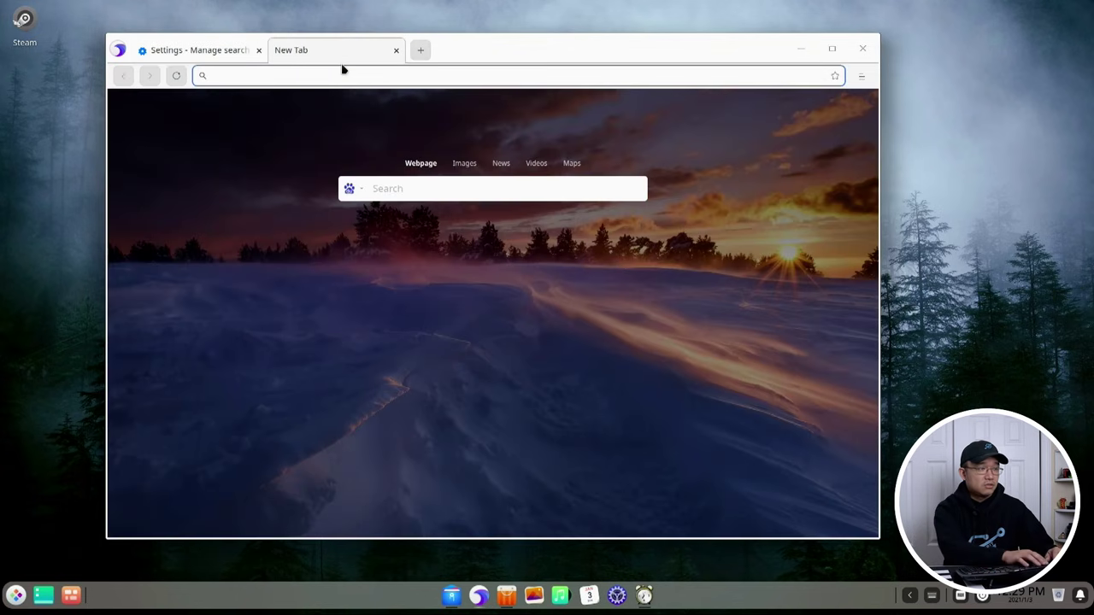
text(google.com)
key(Return)
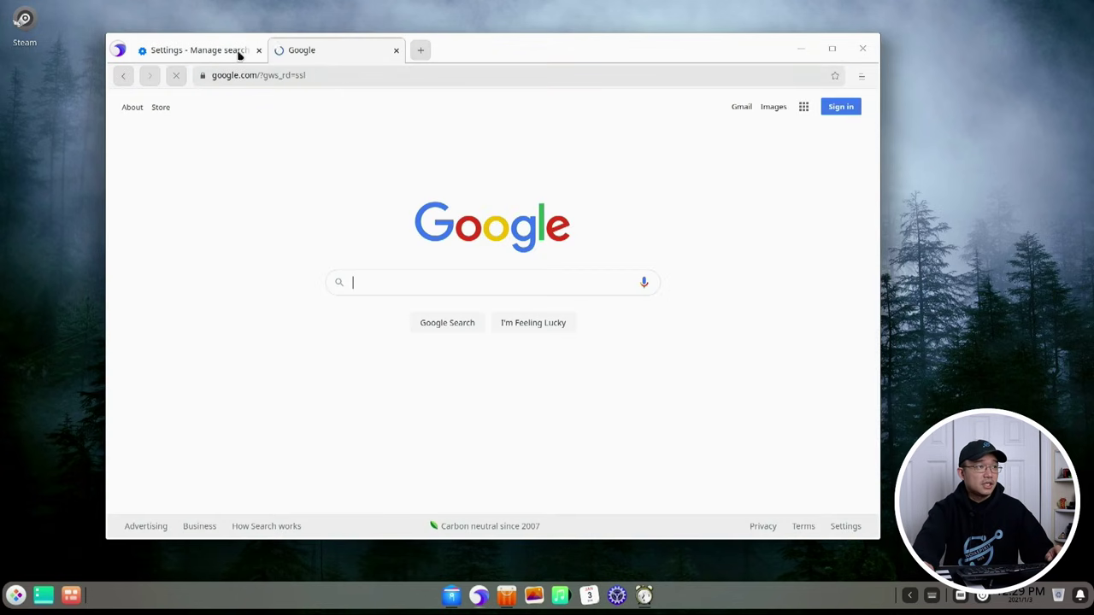
Step: Go back to the managed search engines, bring up the form for adding an engine, and cancel it
click(236, 51)
click(630, 309)
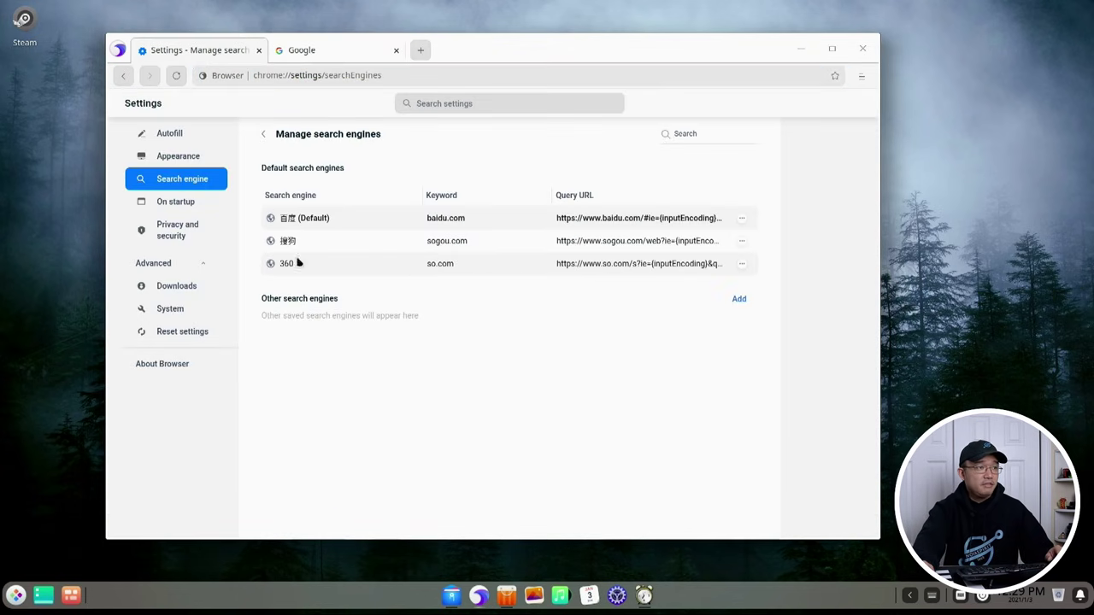
click(741, 300)
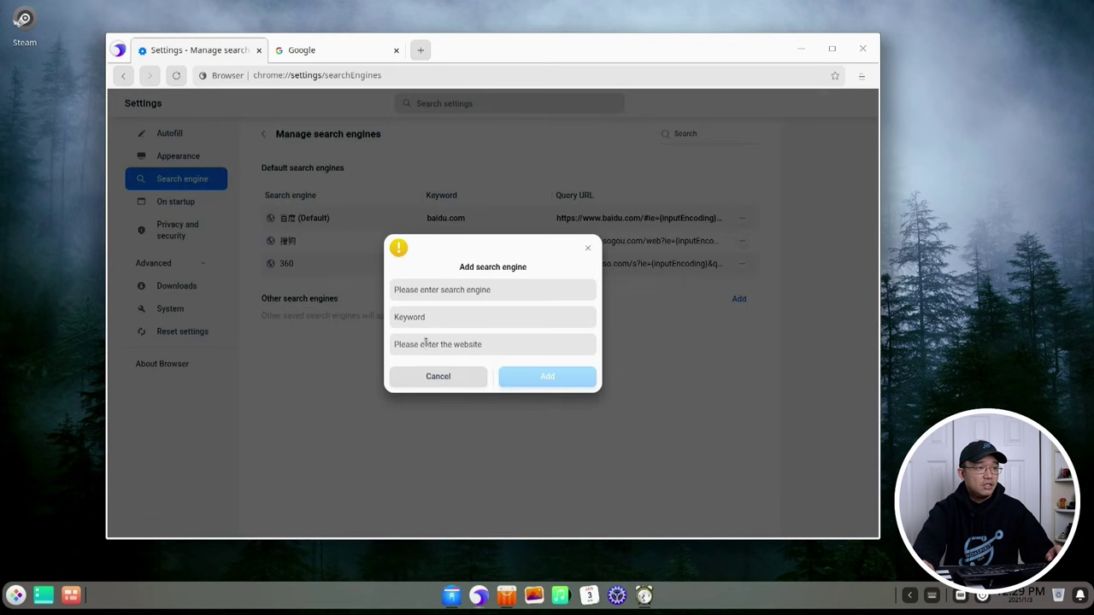
click(438, 376)
Step: Return to the Google page, activate its search box, and close the Settings page
click(345, 48)
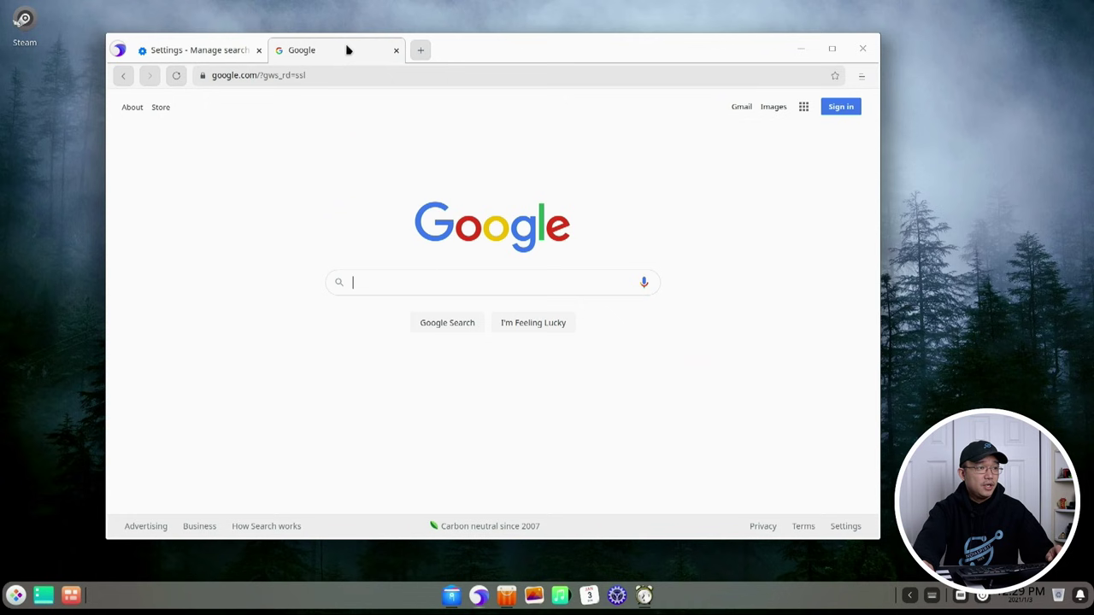
click(434, 281)
click(258, 50)
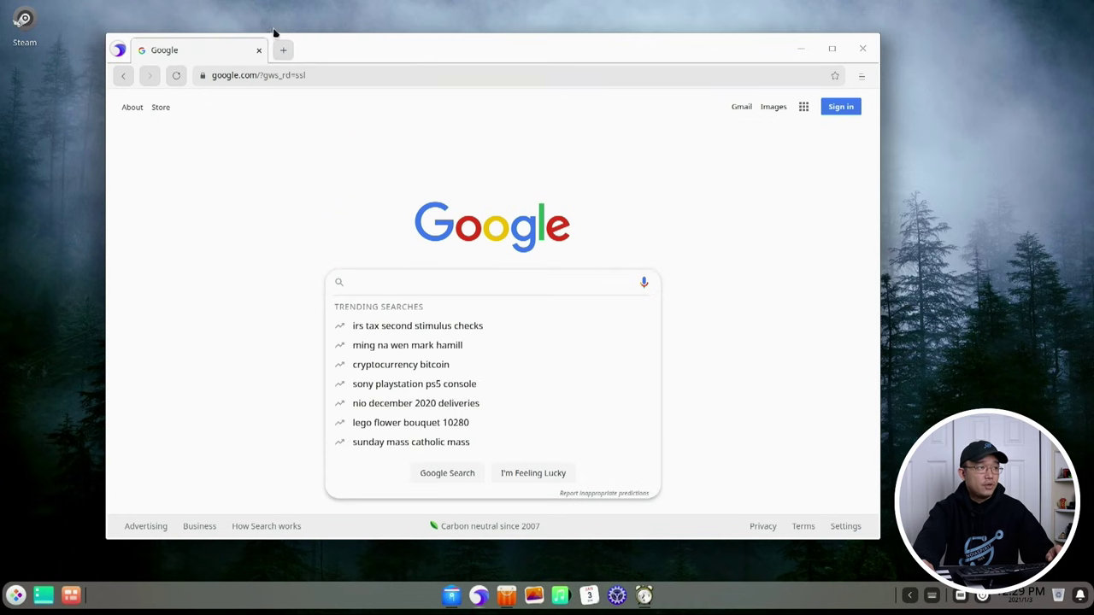
Step: Go to youtube.com/novaspirittech in the browser
click(405, 70)
text(you)
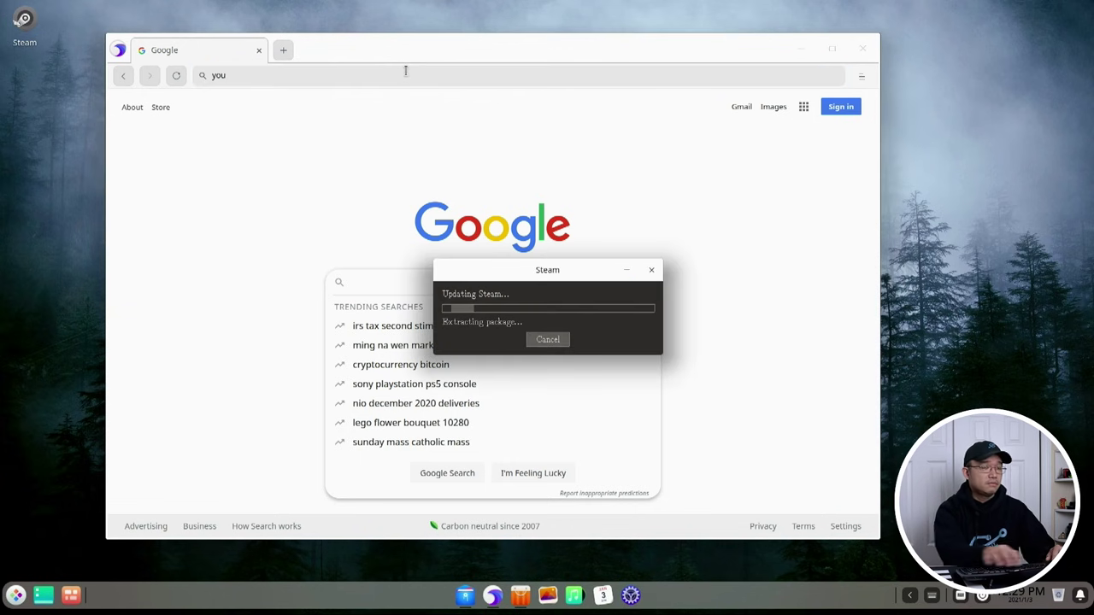
text(tube.c)
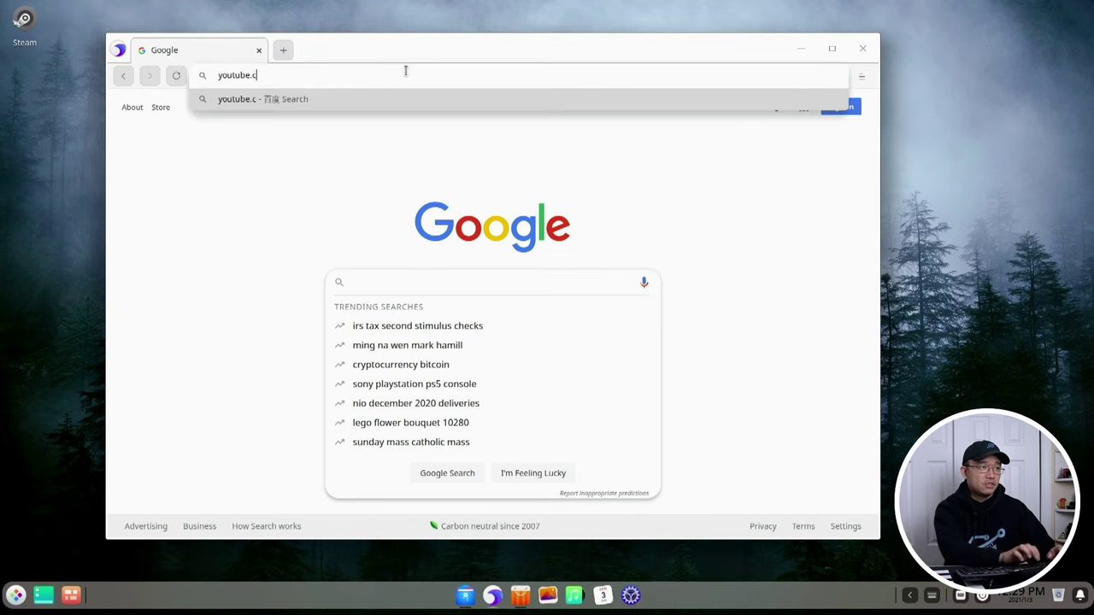
text(om/novaspirittech)
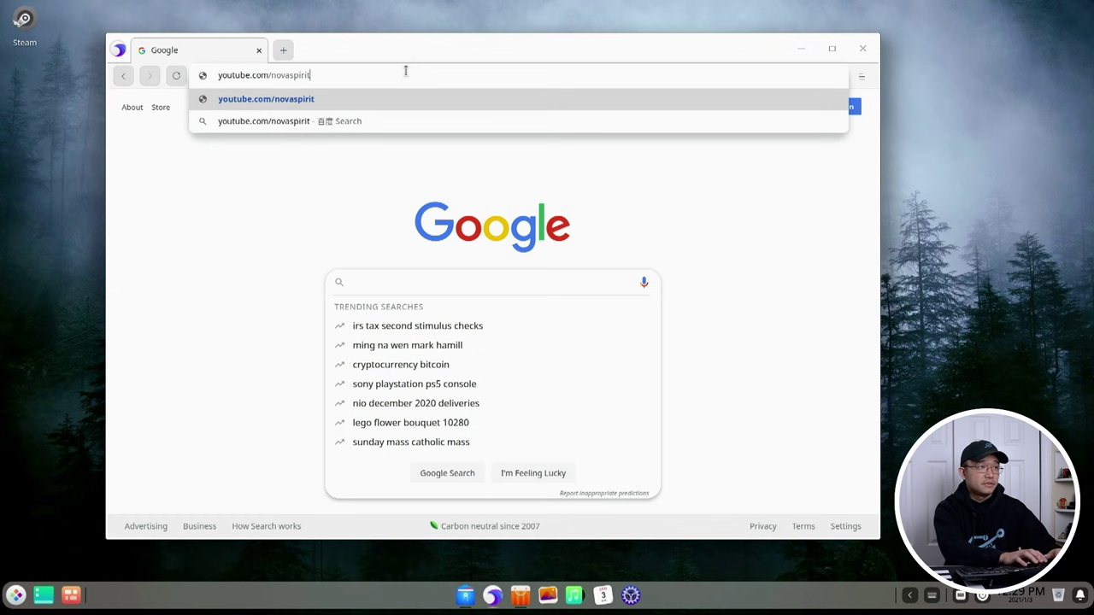
key(Return)
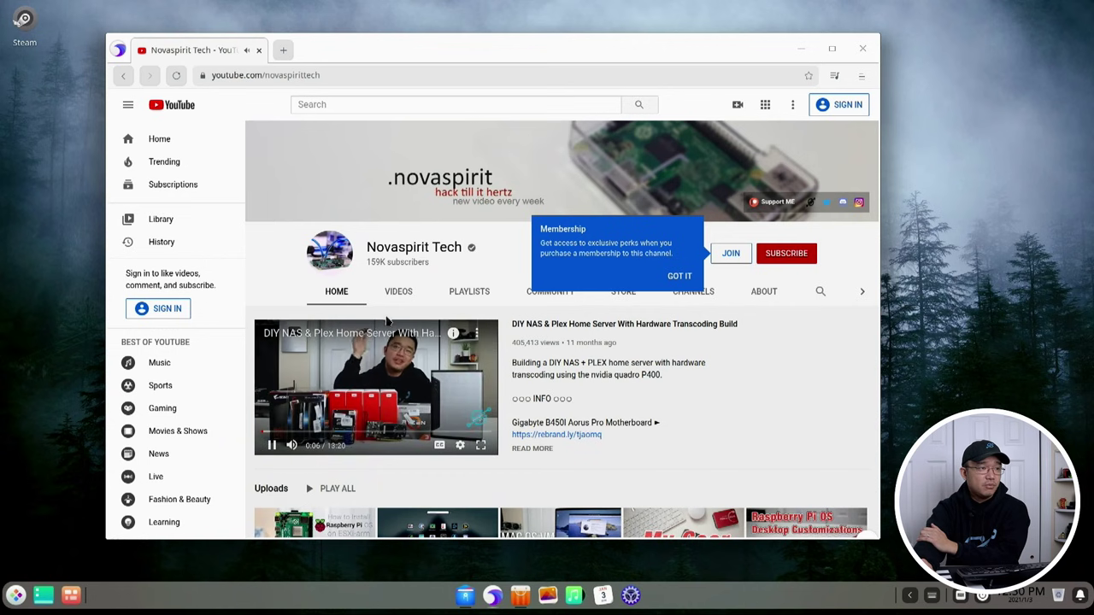
Step: View the channel's featured video in full screen, and check the player's context options
click(481, 447)
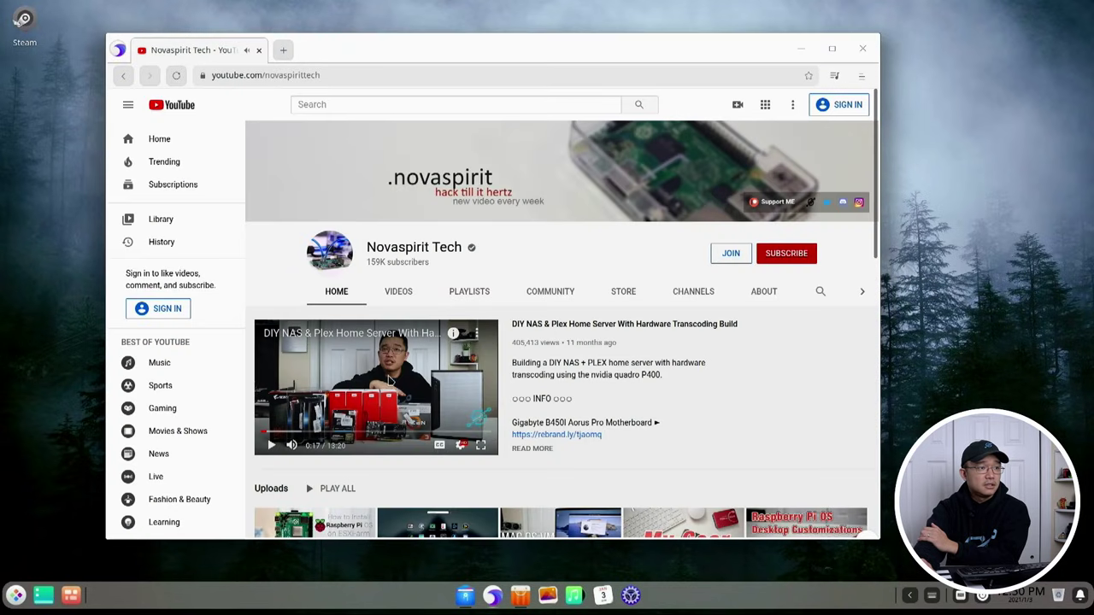
right_click(391, 376)
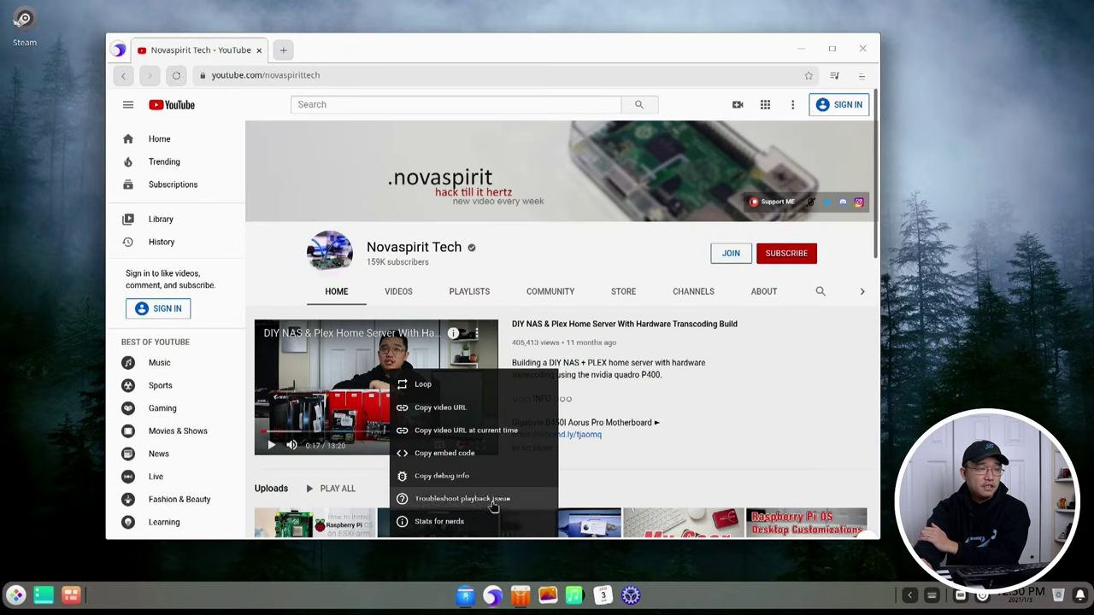
click(800, 375)
Step: Close the Steam welcome window that offers account creation and login
click(799, 46)
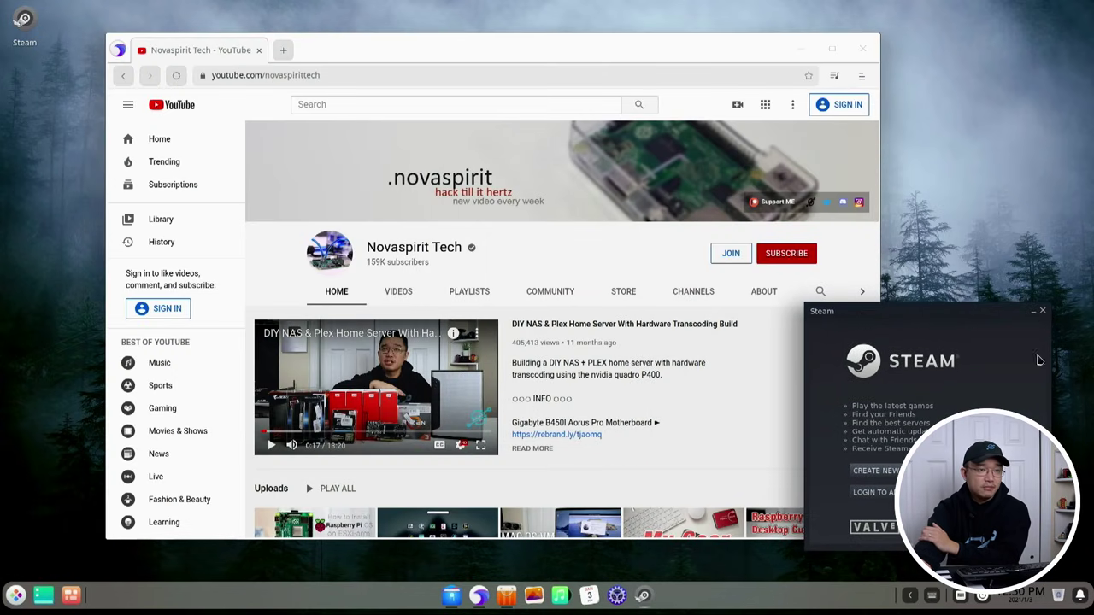
click(1043, 312)
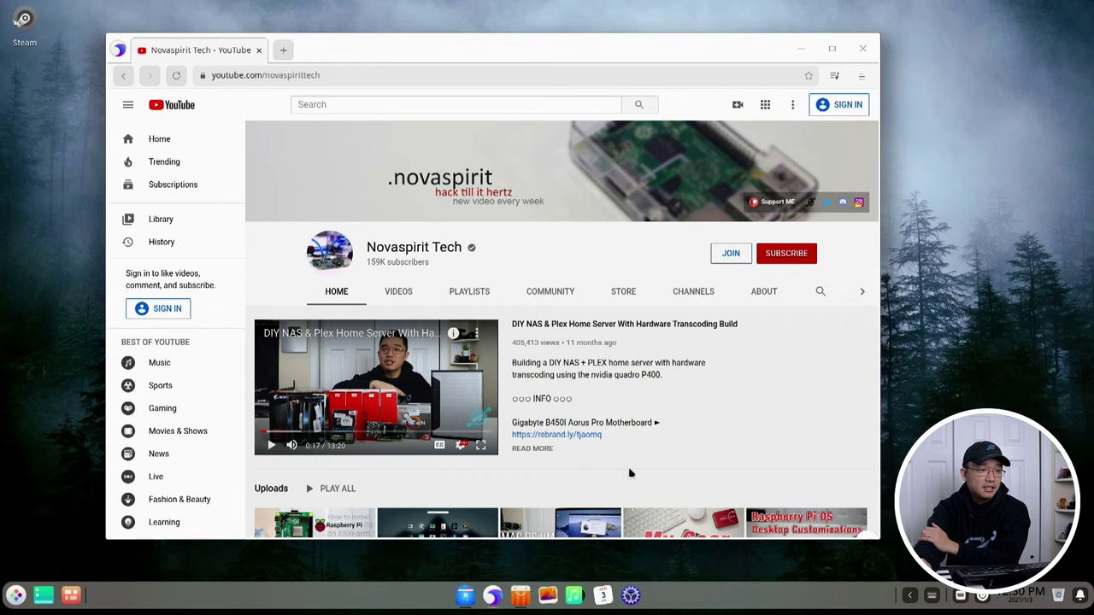
Step: Launch Album, move its window aside, and view its About information
click(548, 595)
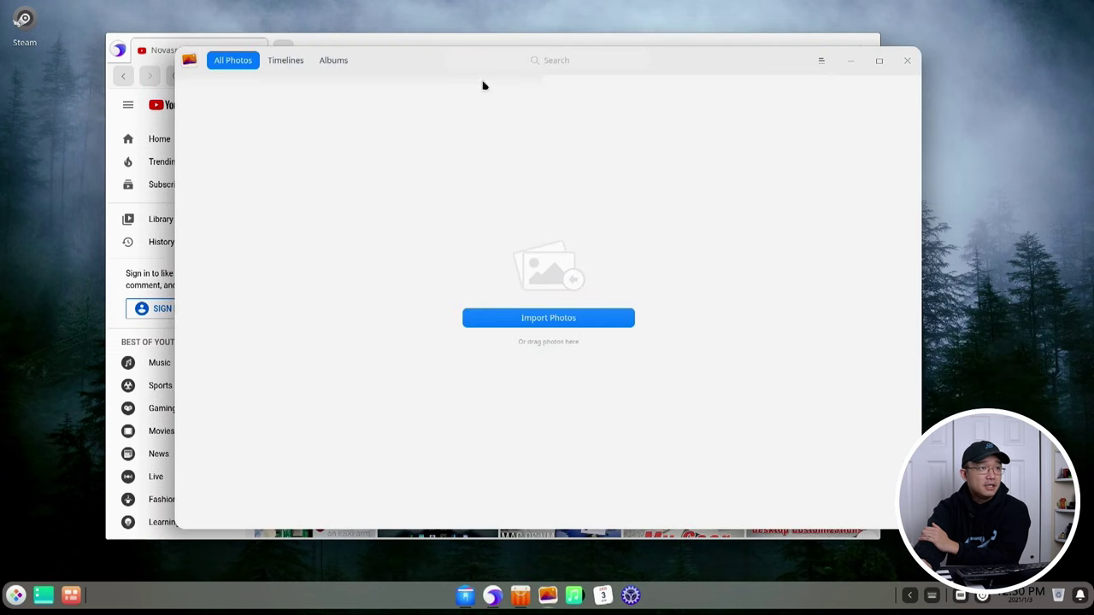
drag(459, 62, 324, 83)
click(687, 86)
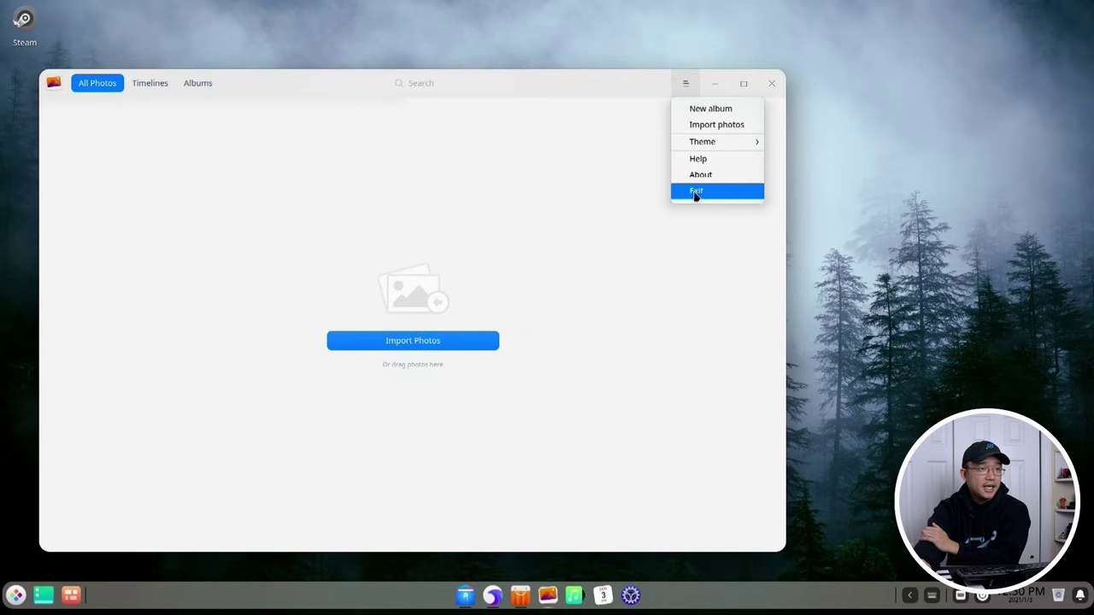
click(698, 176)
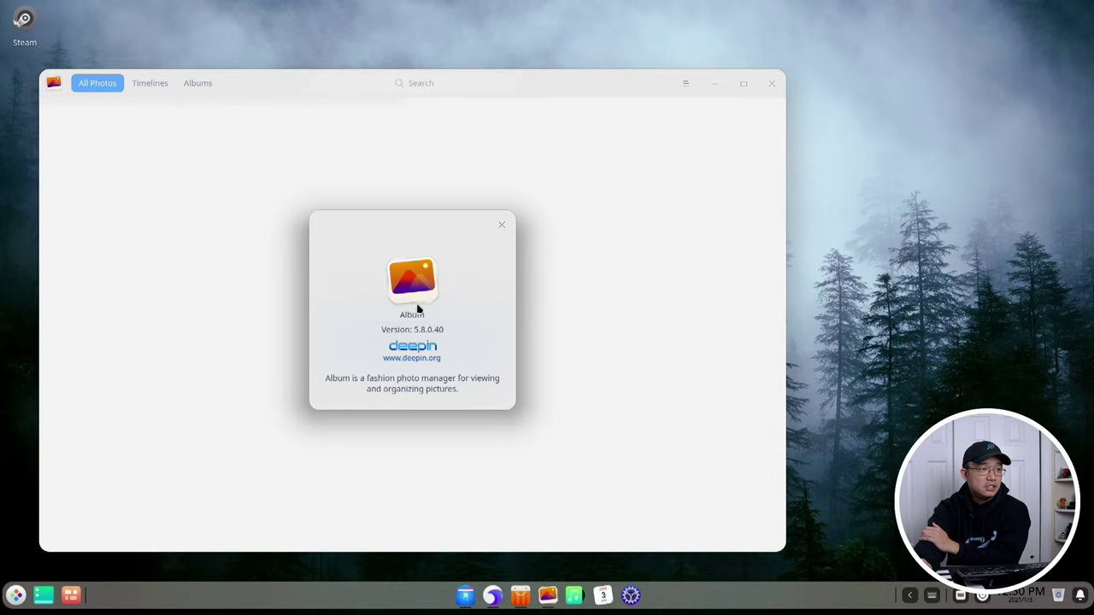
click(502, 225)
Step: Launch Music, minimize the Album window, and view Music's About information
click(575, 596)
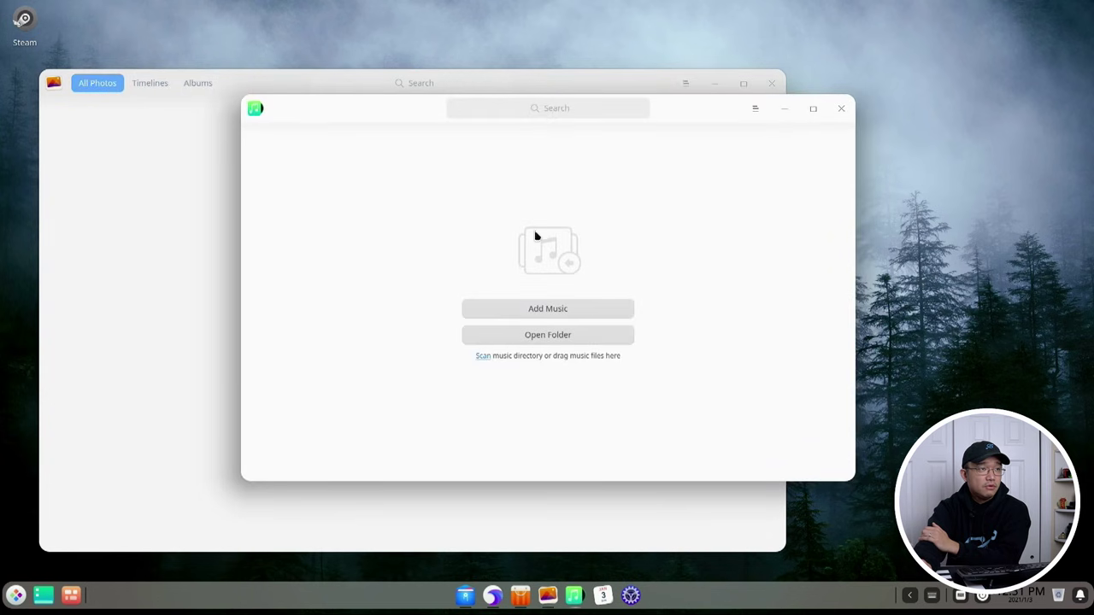
click(714, 83)
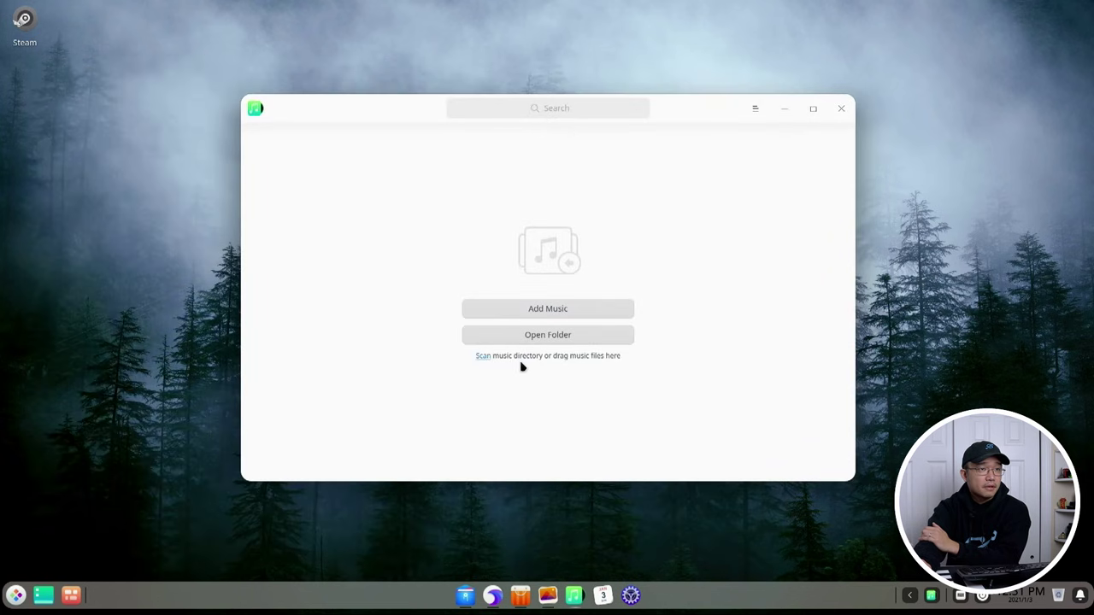
click(755, 108)
click(792, 236)
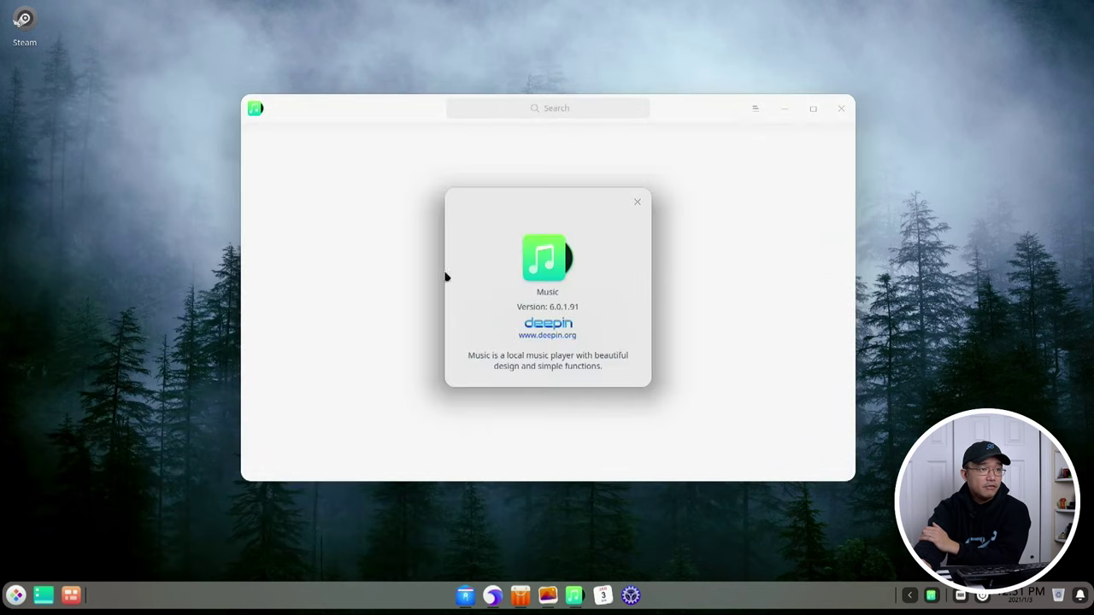
click(638, 202)
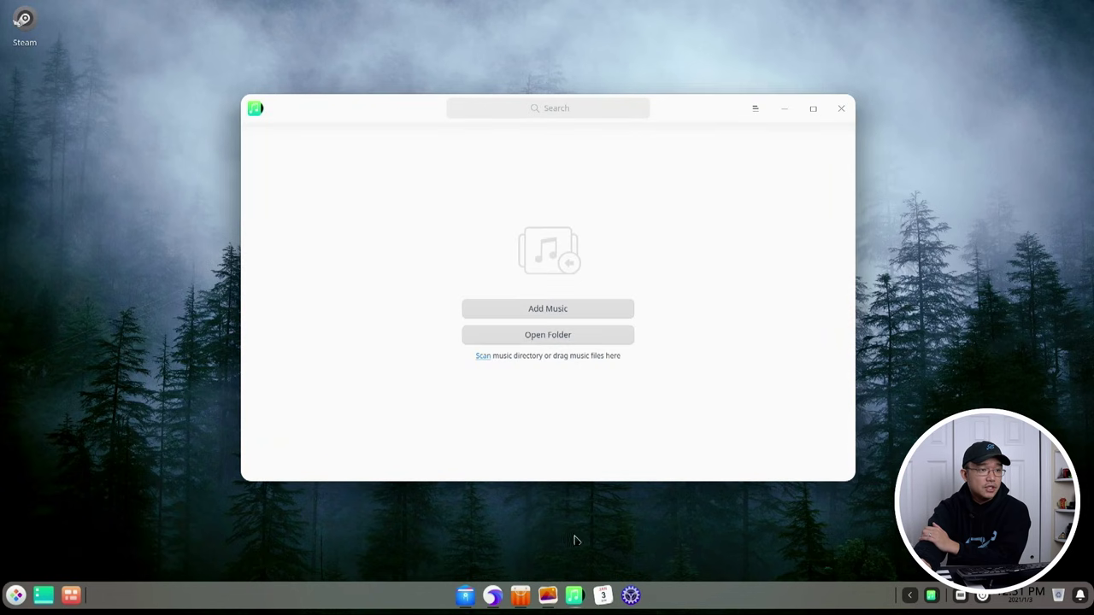
Step: Open Calendar and move its window off the Music window toward the lower-left of the desktop
click(603, 594)
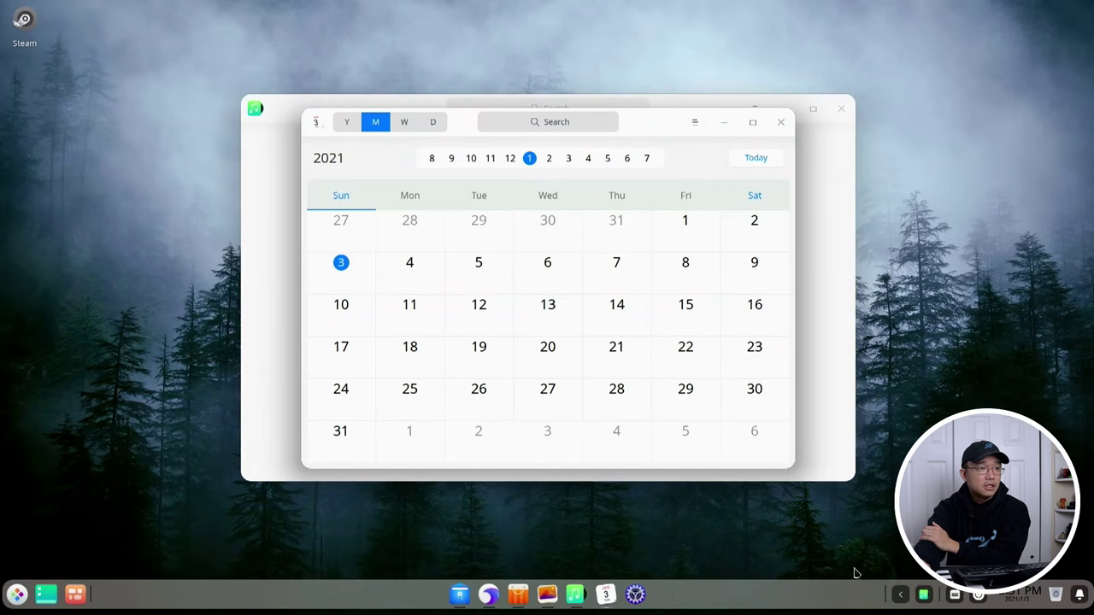
drag(662, 126, 399, 179)
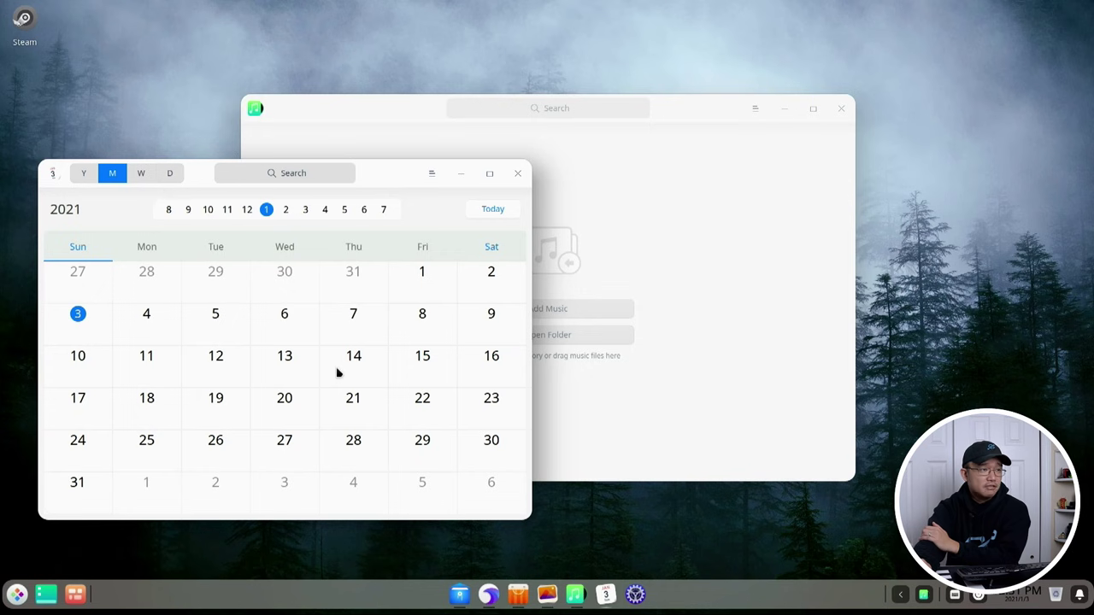
Step: Try the dark theme in Calendar and return it to the light look
click(431, 173)
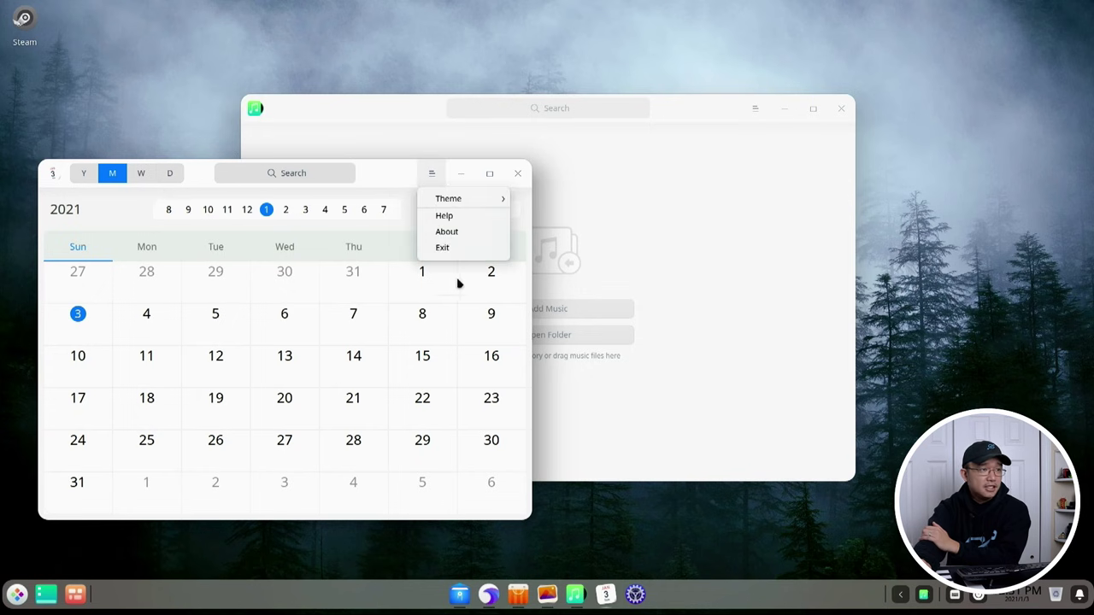
click(416, 205)
click(428, 180)
click(429, 186)
click(431, 179)
click(434, 189)
click(433, 182)
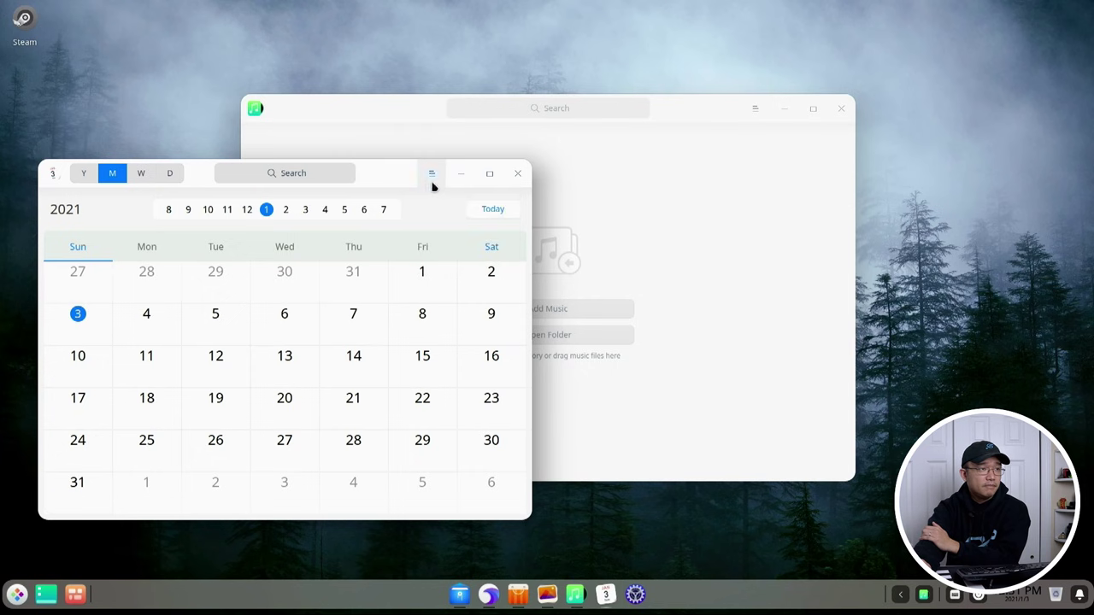
mouse_move(442, 198)
click(552, 215)
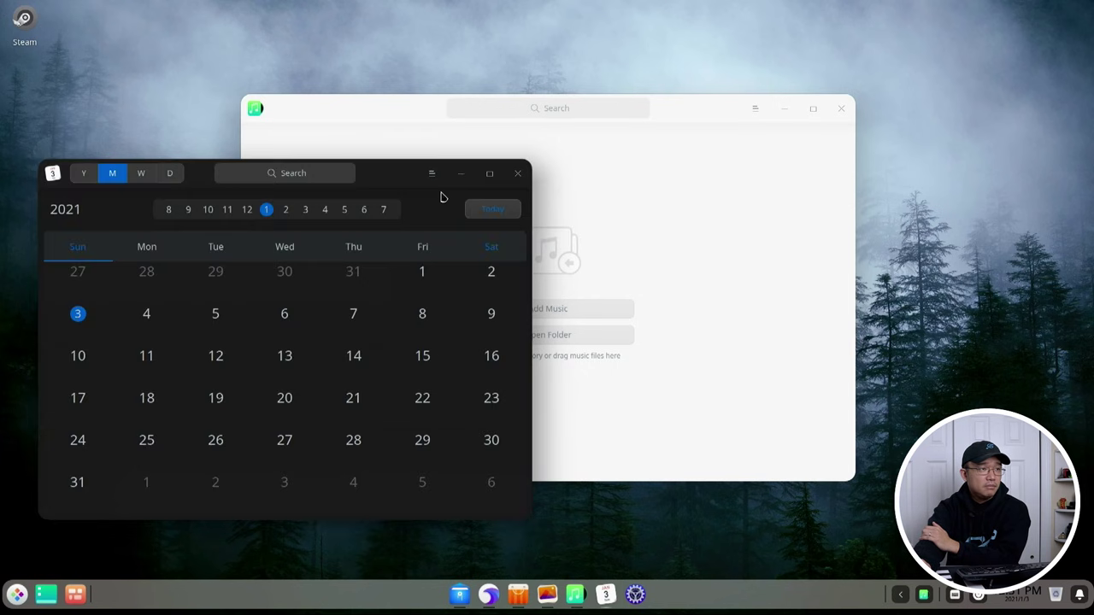
click(431, 175)
mouse_move(453, 200)
click(555, 230)
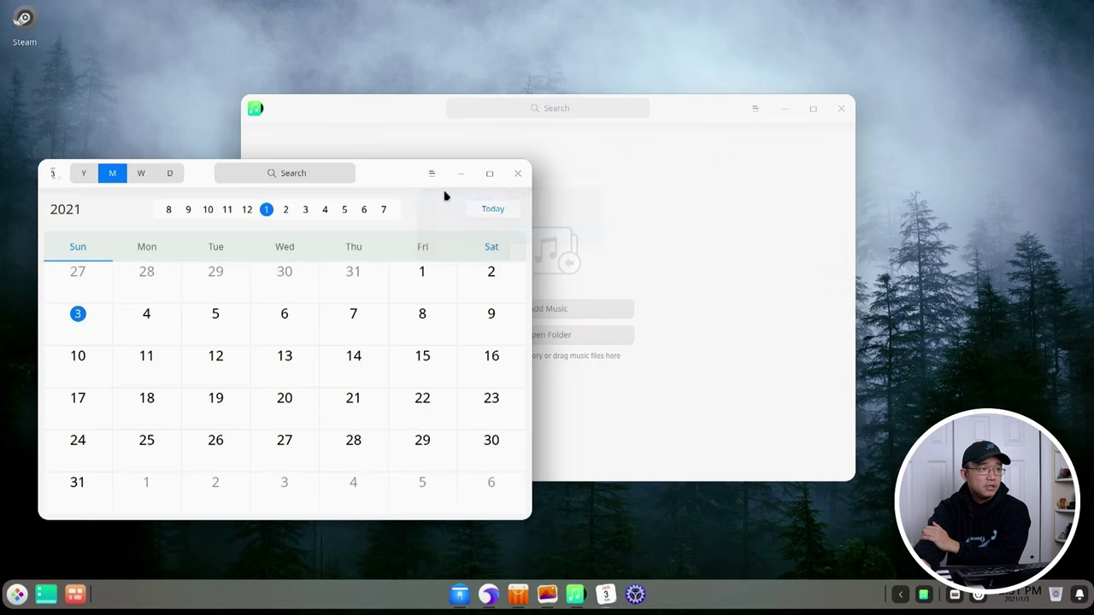
Step: Move the Calendar window back toward the middle of the desktop and exit Calendar
click(432, 180)
click(49, 176)
drag(383, 178, 546, 169)
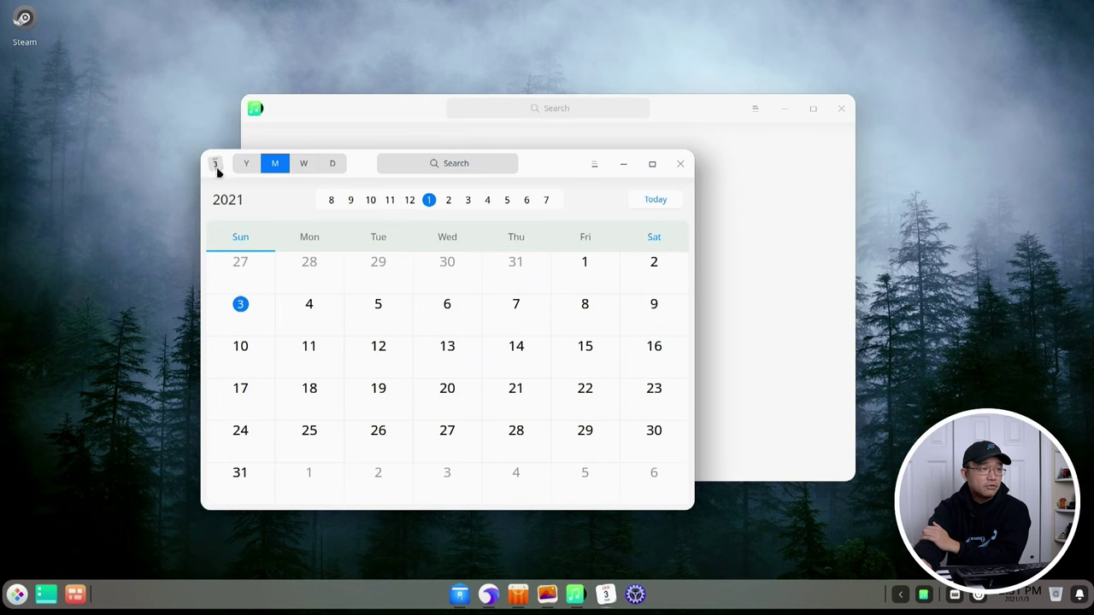
click(594, 167)
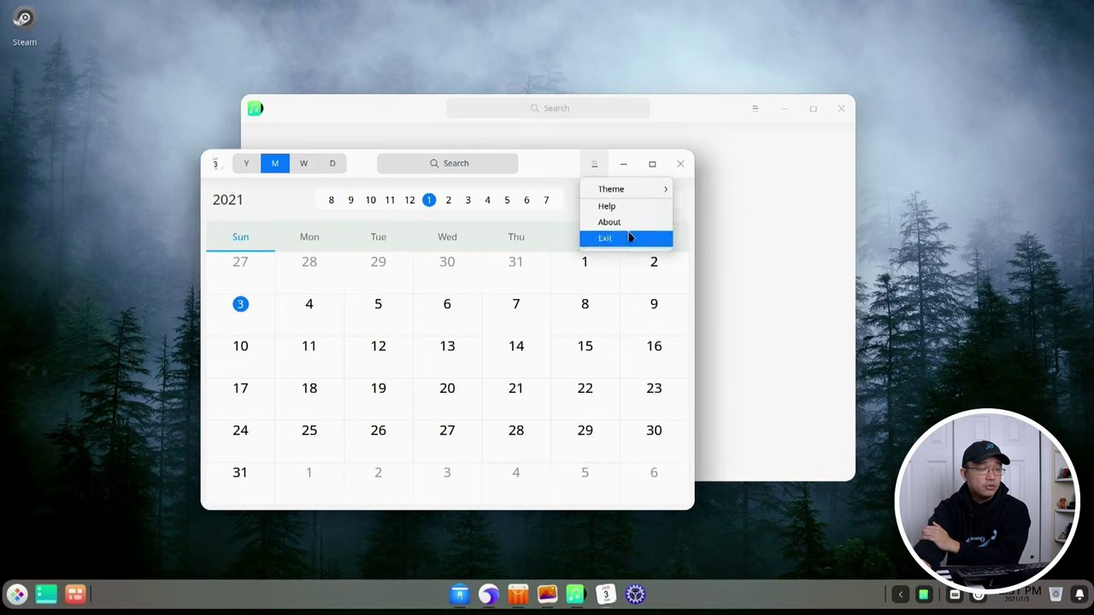
click(602, 240)
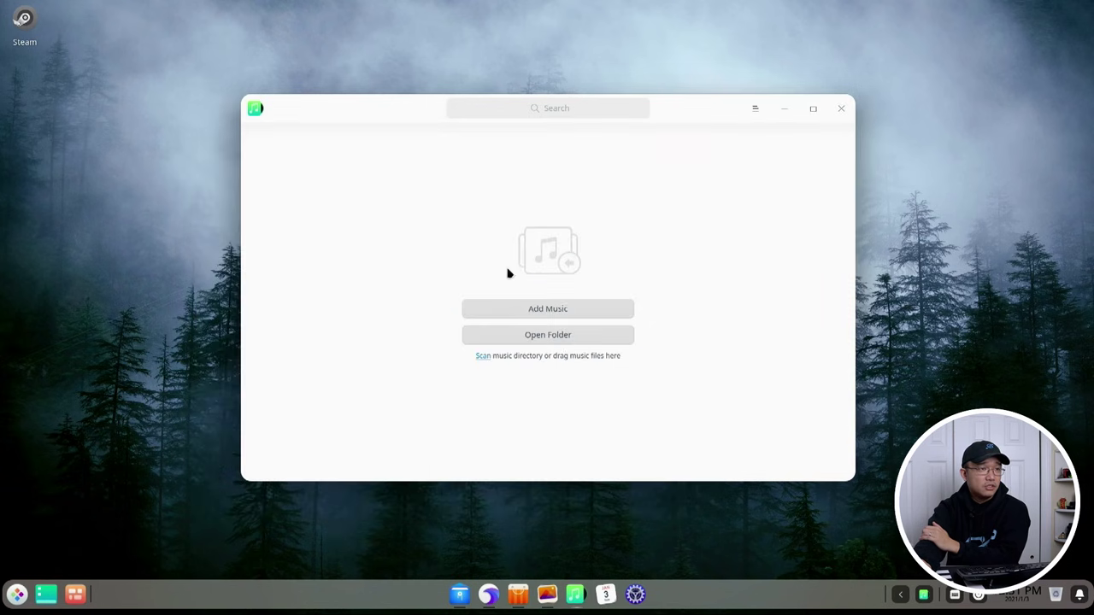
Step: Look at Music's Equalizer with its preamplifier and frequency sliders, and close it
click(754, 108)
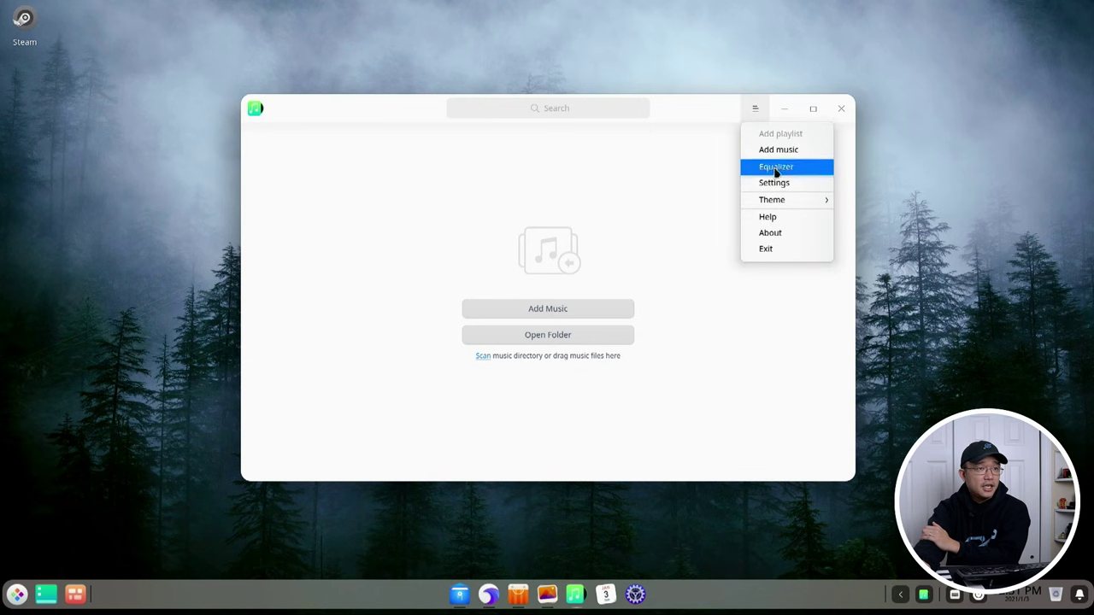
click(777, 169)
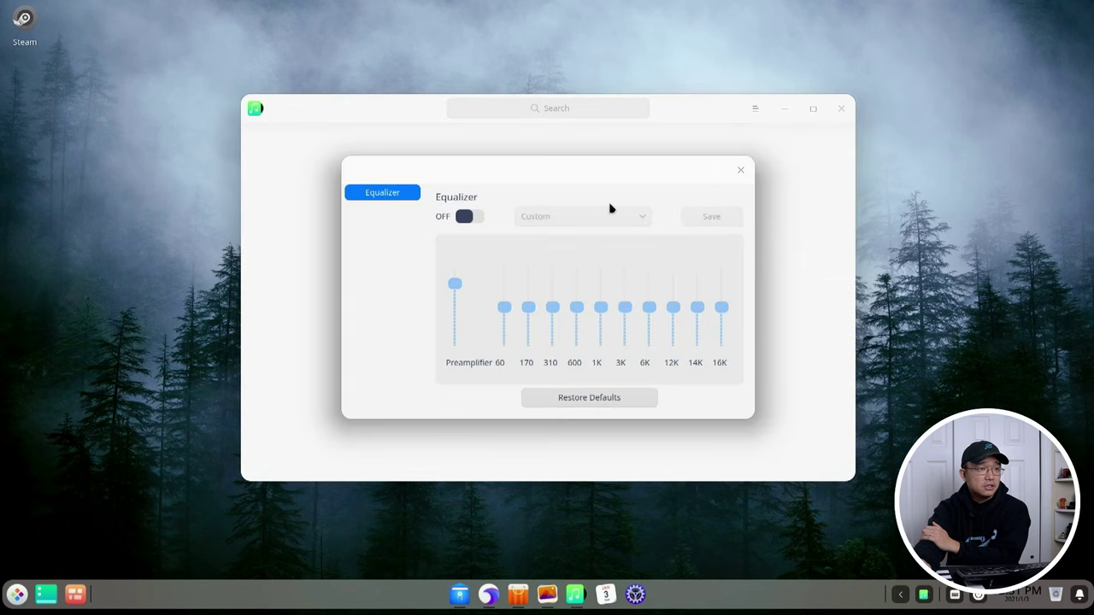
click(738, 170)
Step: Open Music's settings and look through the playback, main window closing and shortcut options
click(754, 109)
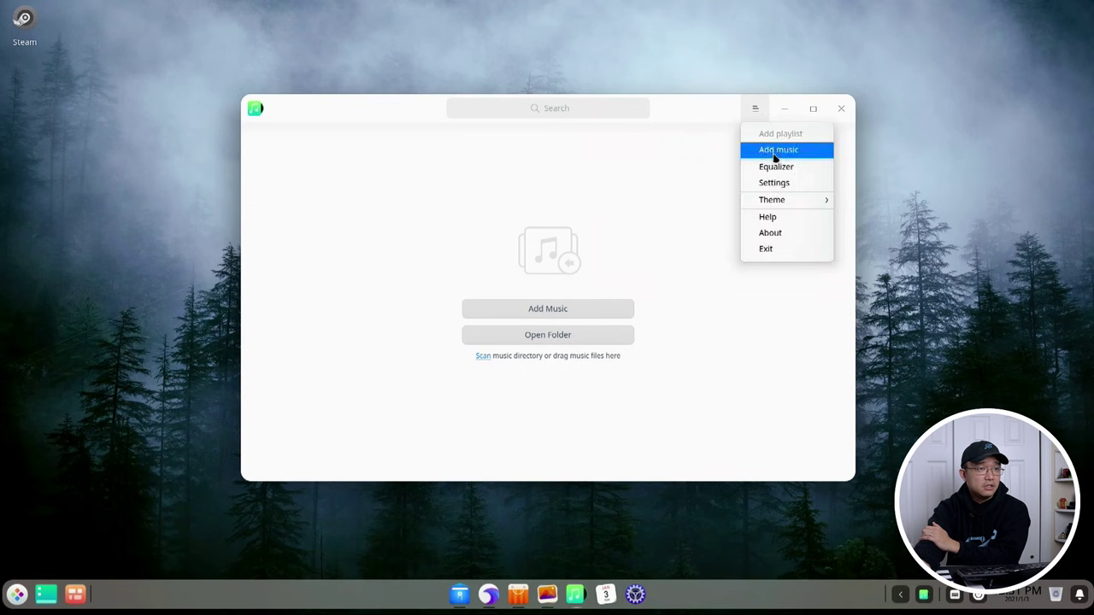
click(769, 181)
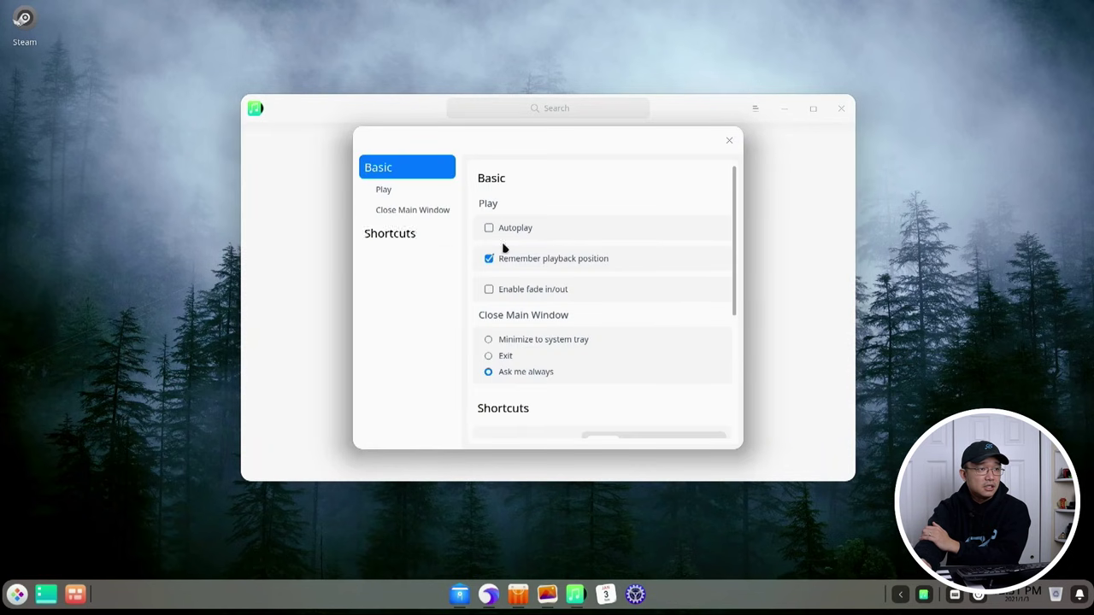
scroll(555, 346, down, 3)
scroll(557, 353, down, 1)
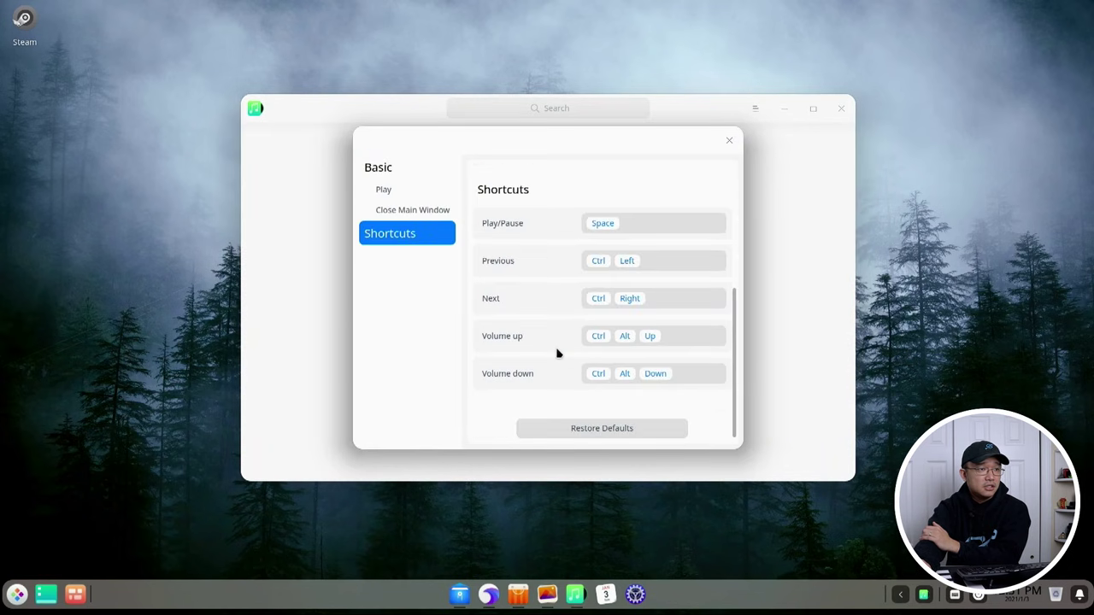
Step: Close Music's settings and quit Music with the Exit option instead of minimizing it to the system tray
click(729, 141)
click(840, 109)
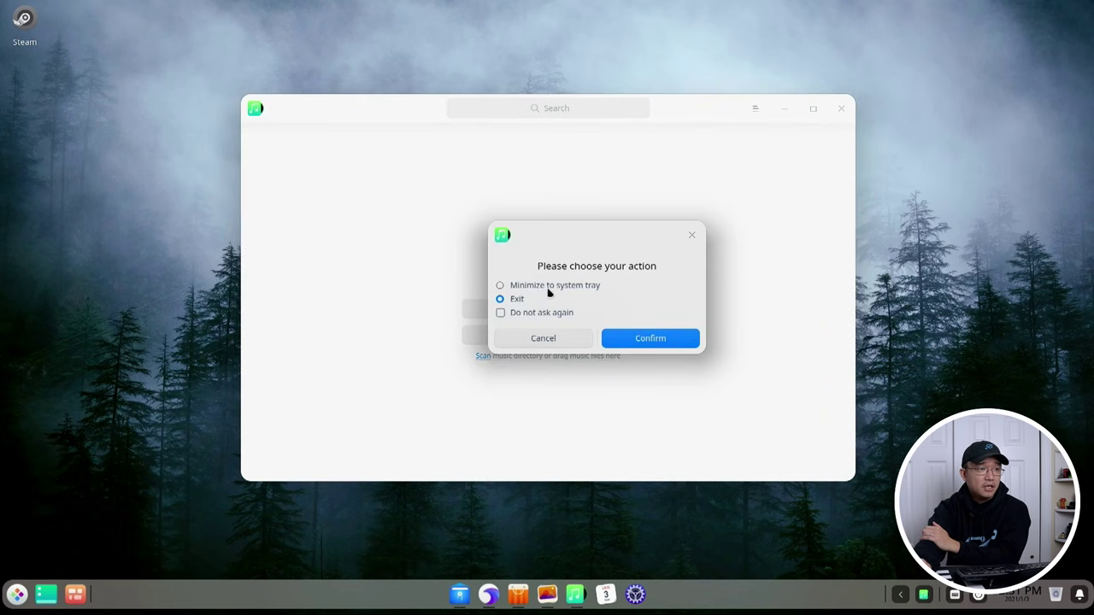
click(647, 341)
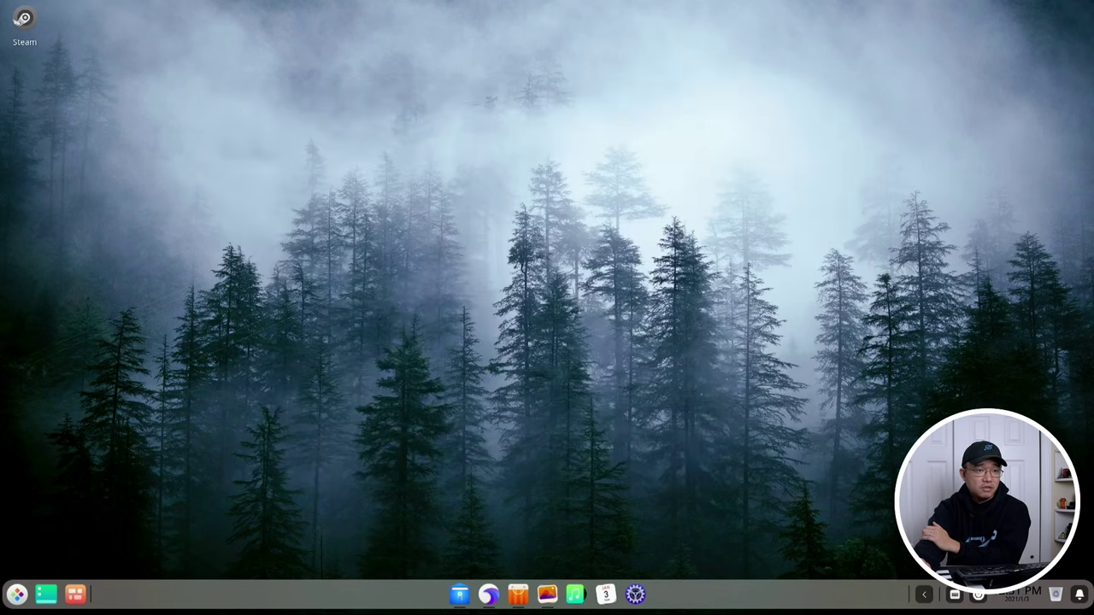
Step: Expand the system tray and look at its sound device, network and Bluetooth controls
click(921, 596)
click(853, 593)
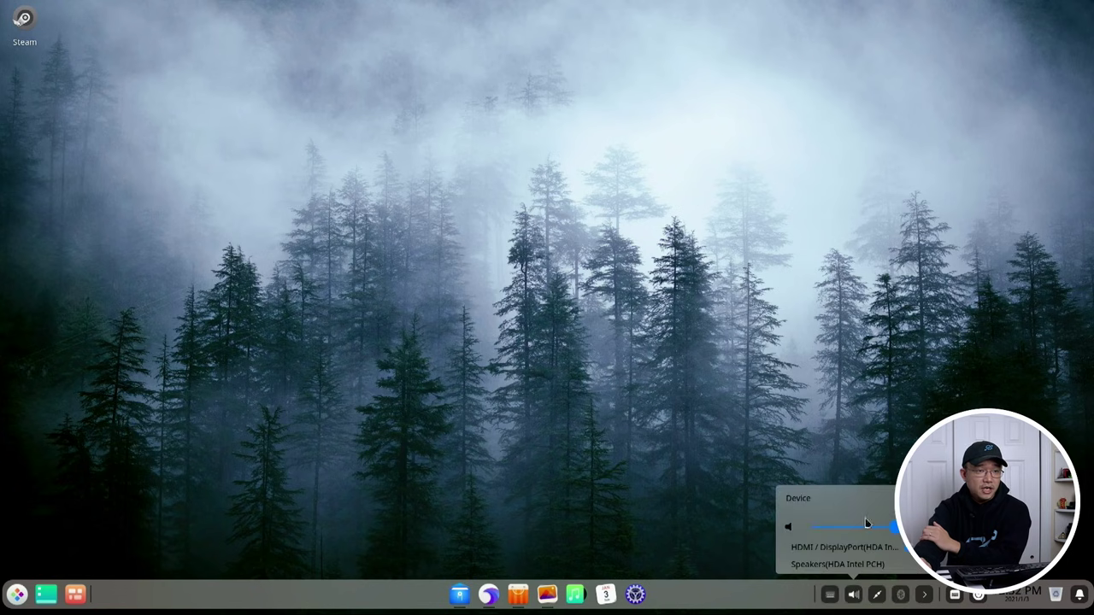
click(877, 595)
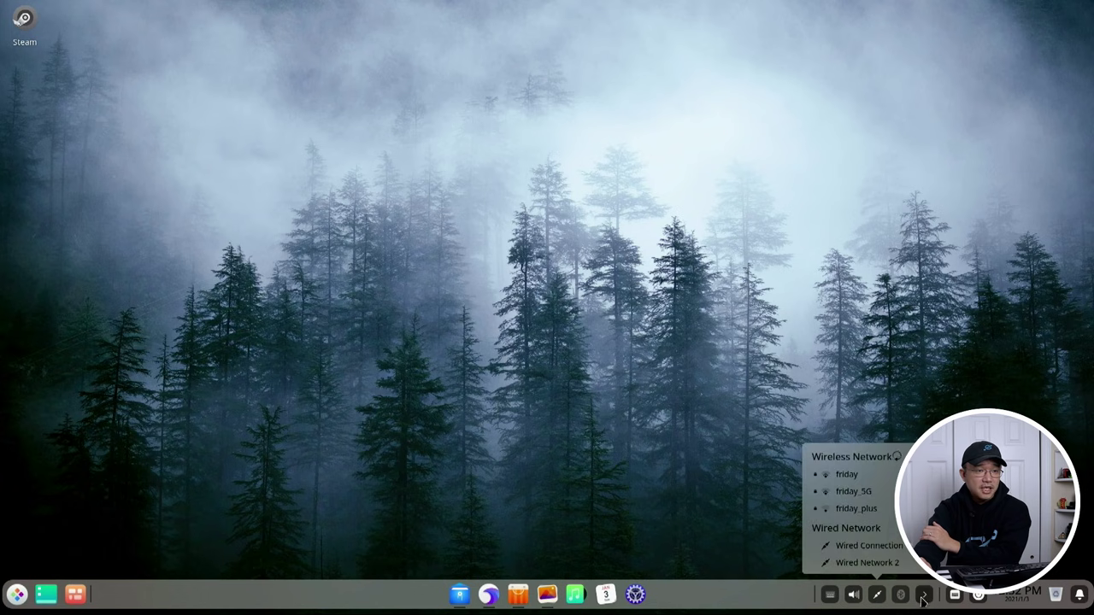
click(900, 596)
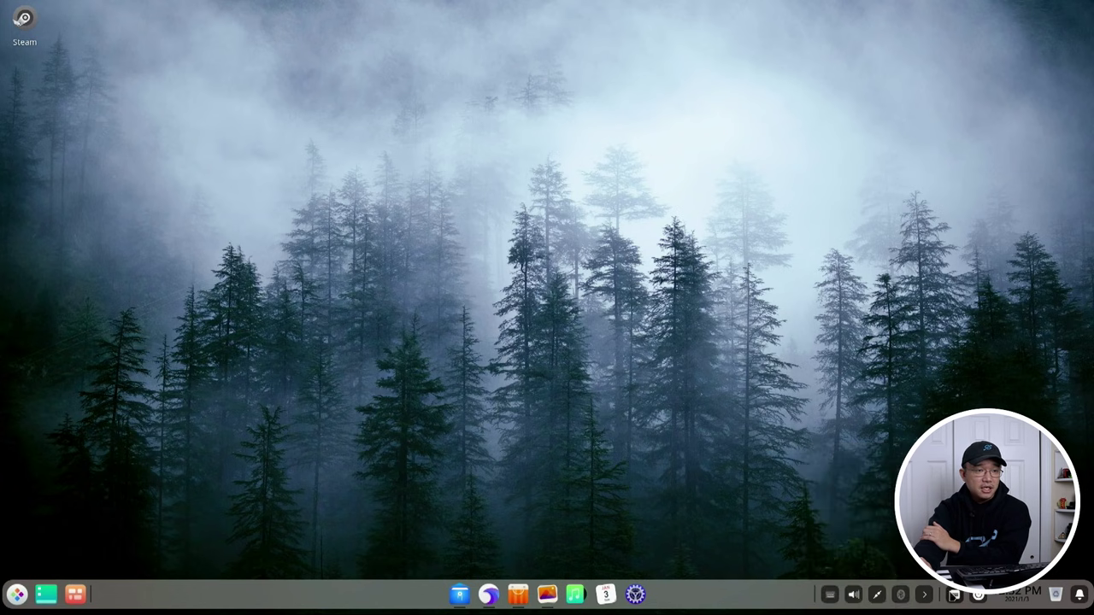
Step: Bring up the on-screen keyboard from the system tray to view its layout and hide it again
click(949, 595)
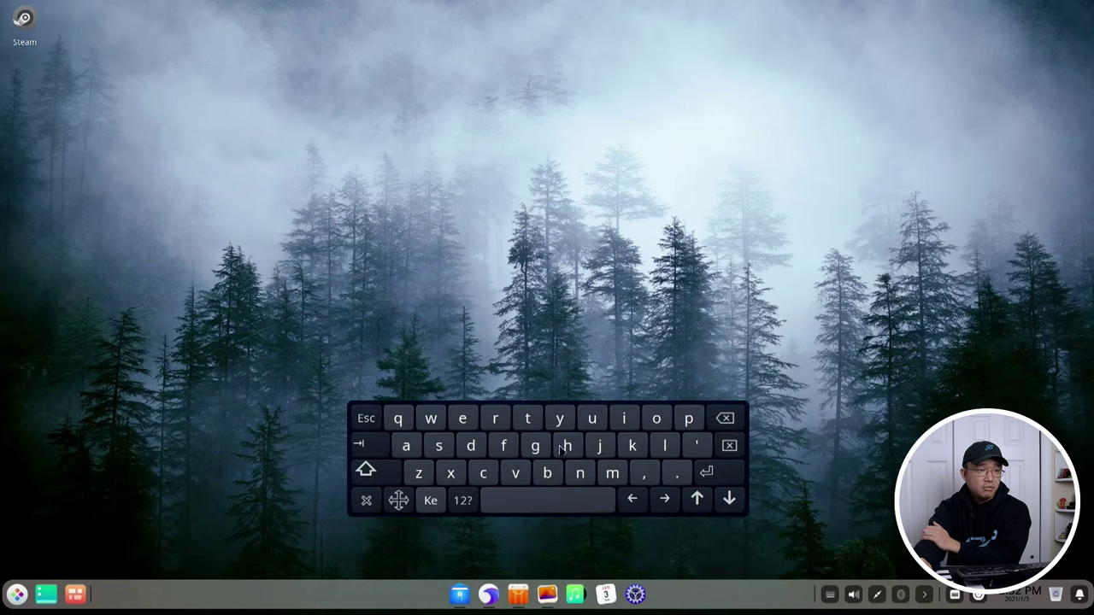
click(954, 595)
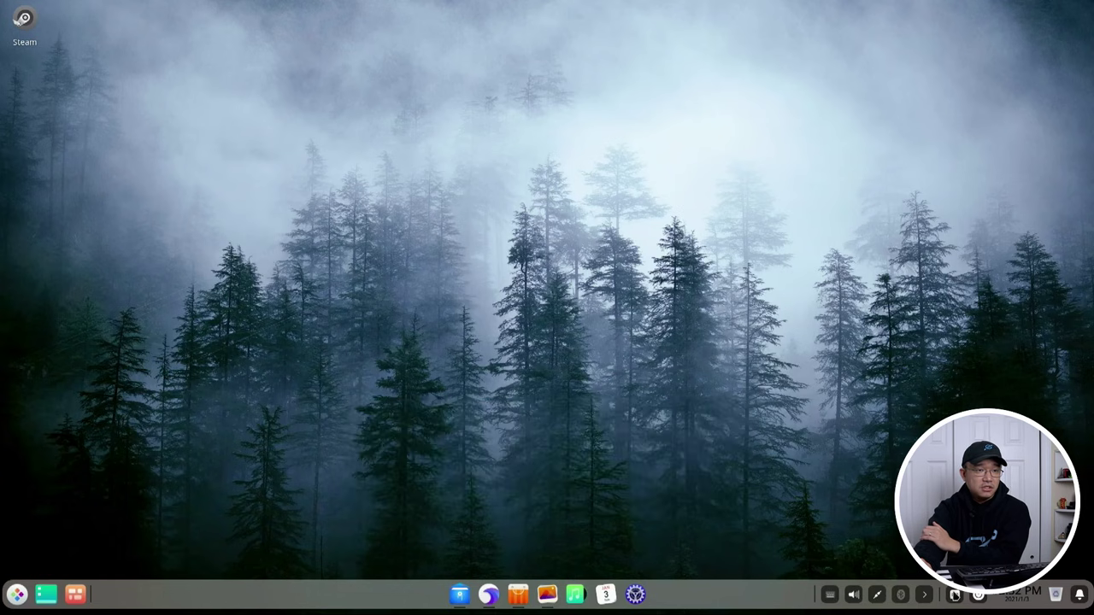